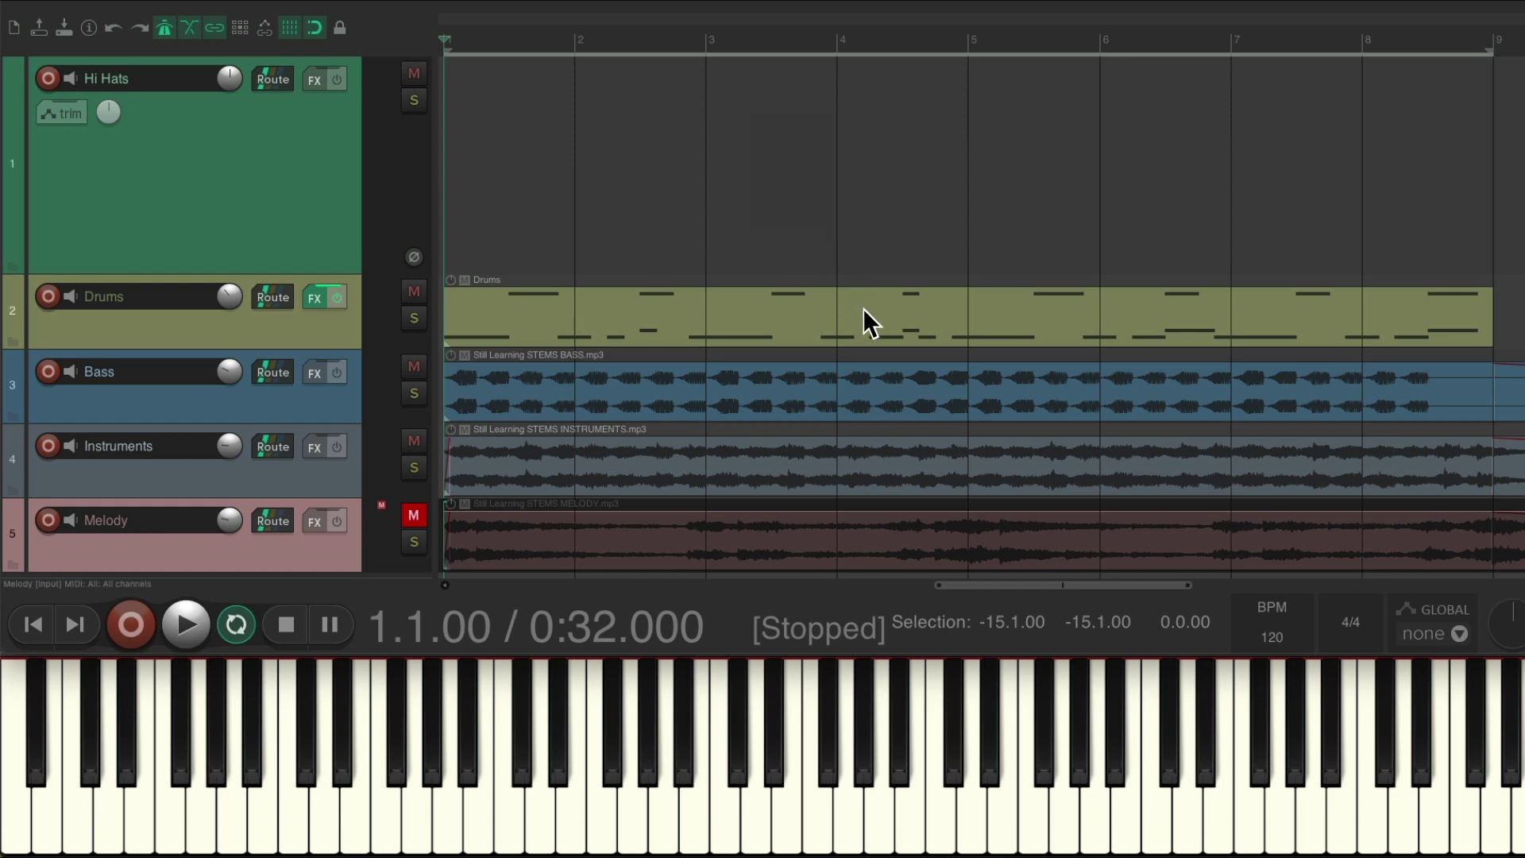
After a quick playback check, arm Hi Hats with input USB MIDI Keyboard, all channels
{"action": "key", "text": "space"}
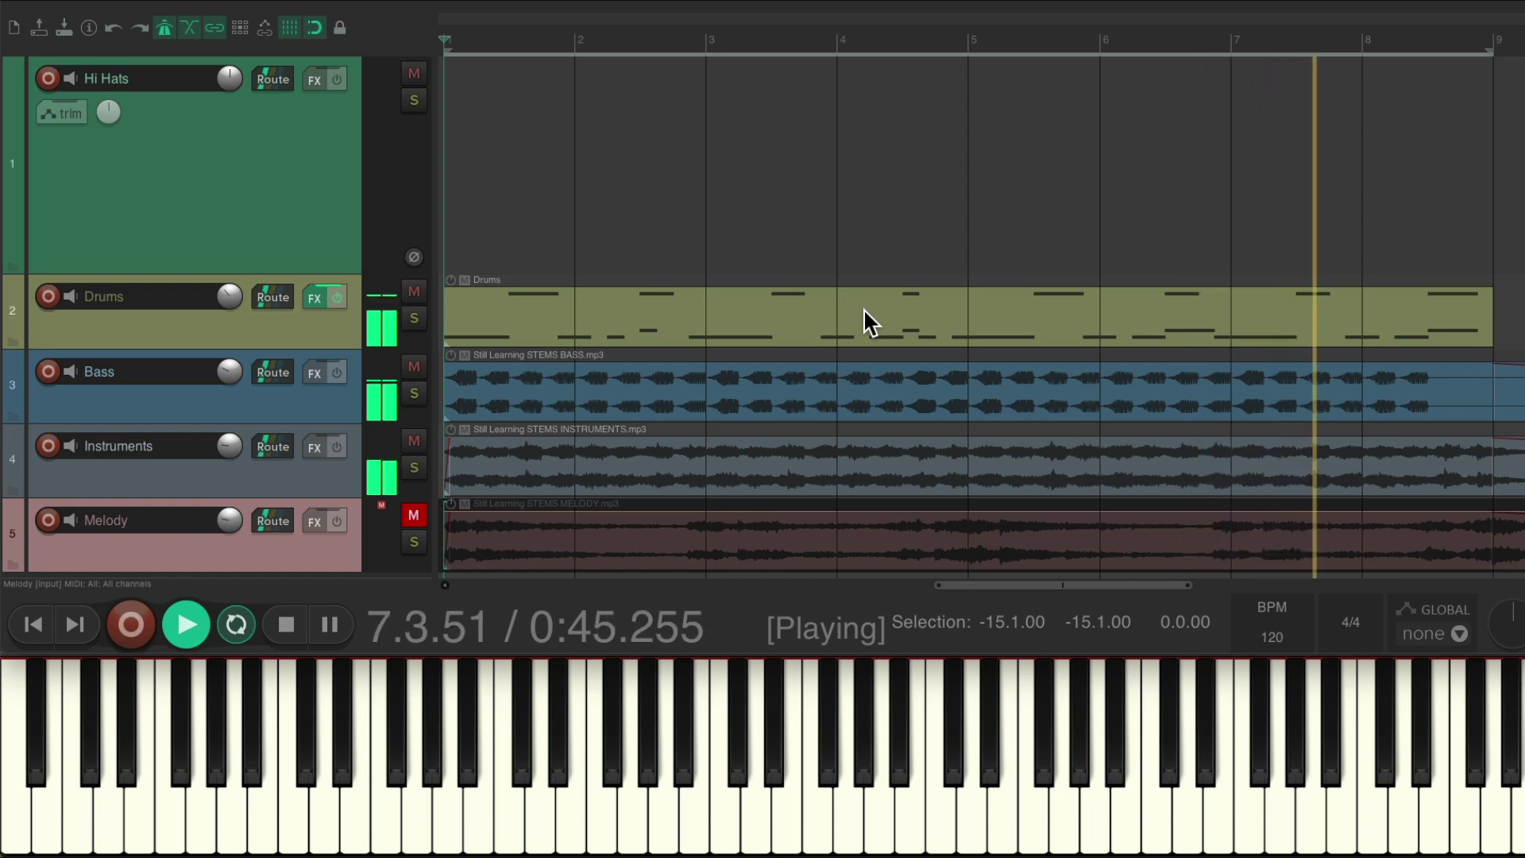
{"action": "key", "text": "space"}
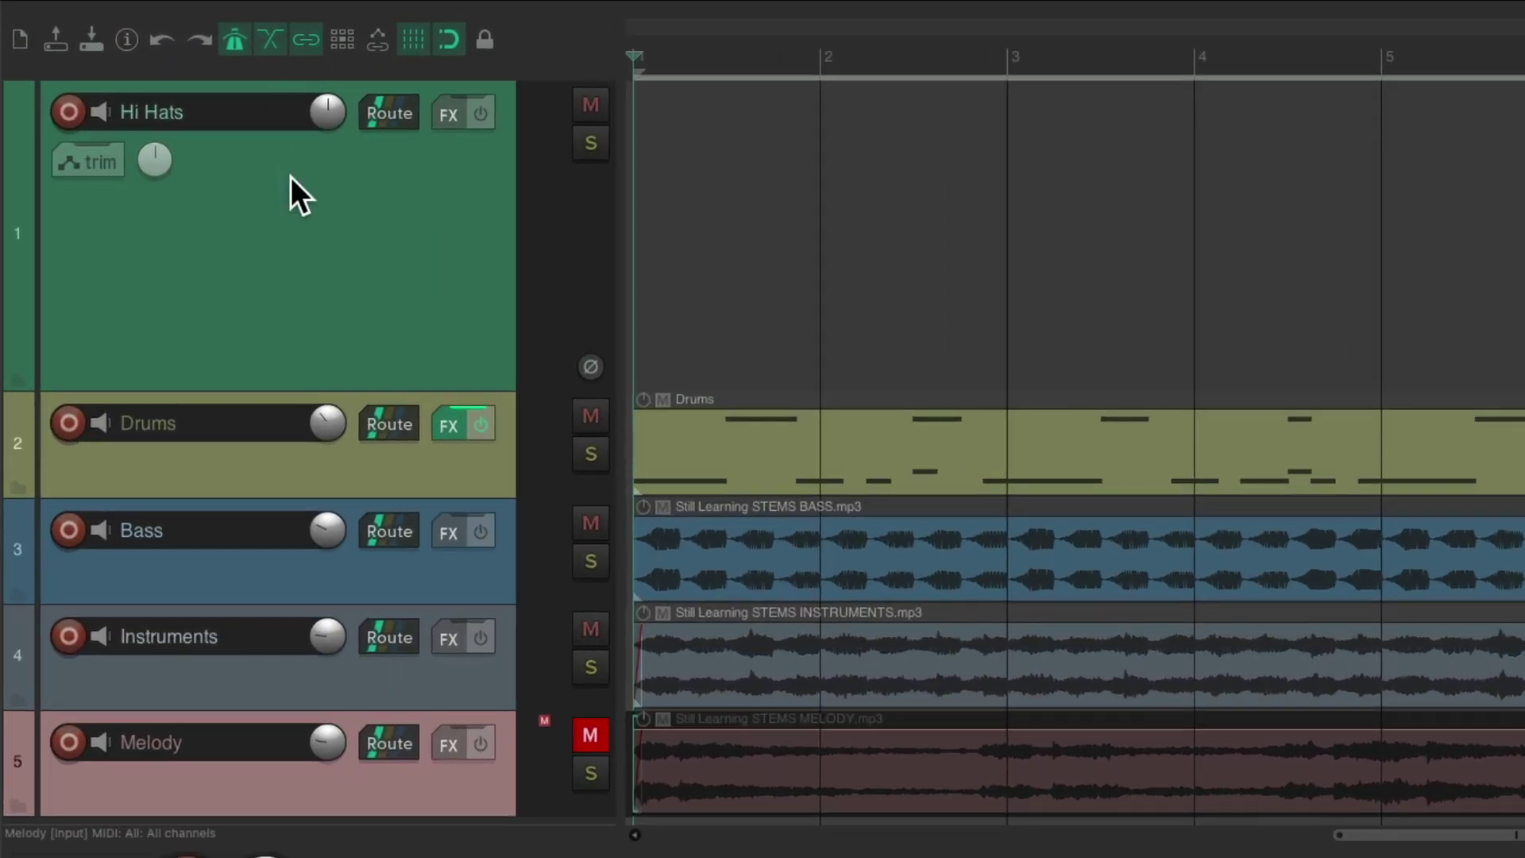
{"action": "left_click", "coordinate": [68, 114]}
{"action": "left_click", "coordinate": [484, 162]}
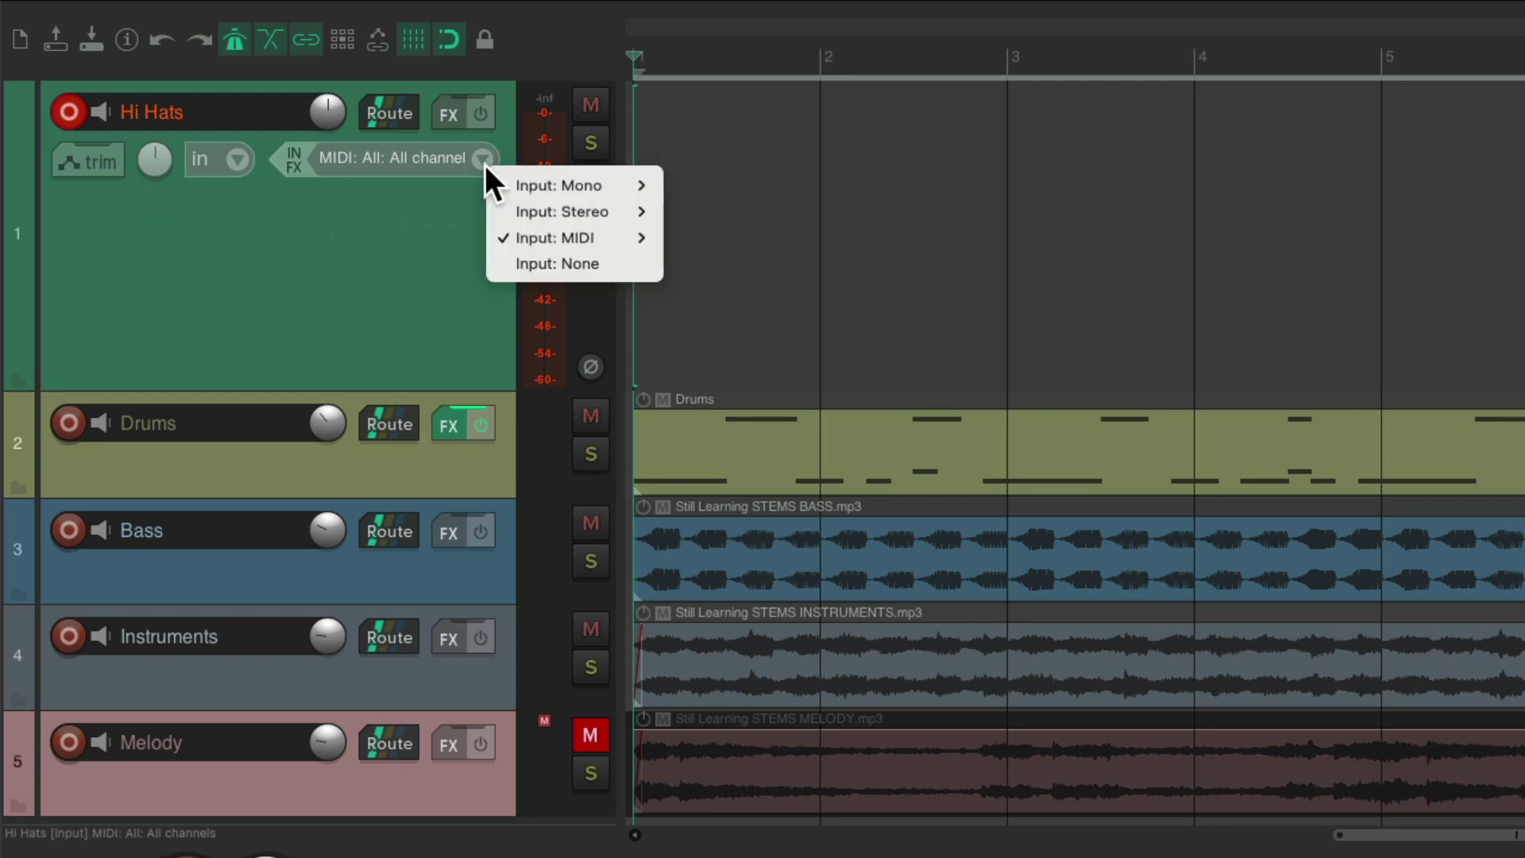
{"action": "mouse_move", "coordinate": [498, 237]}
{"action": "mouse_move", "coordinate": [684, 240]}
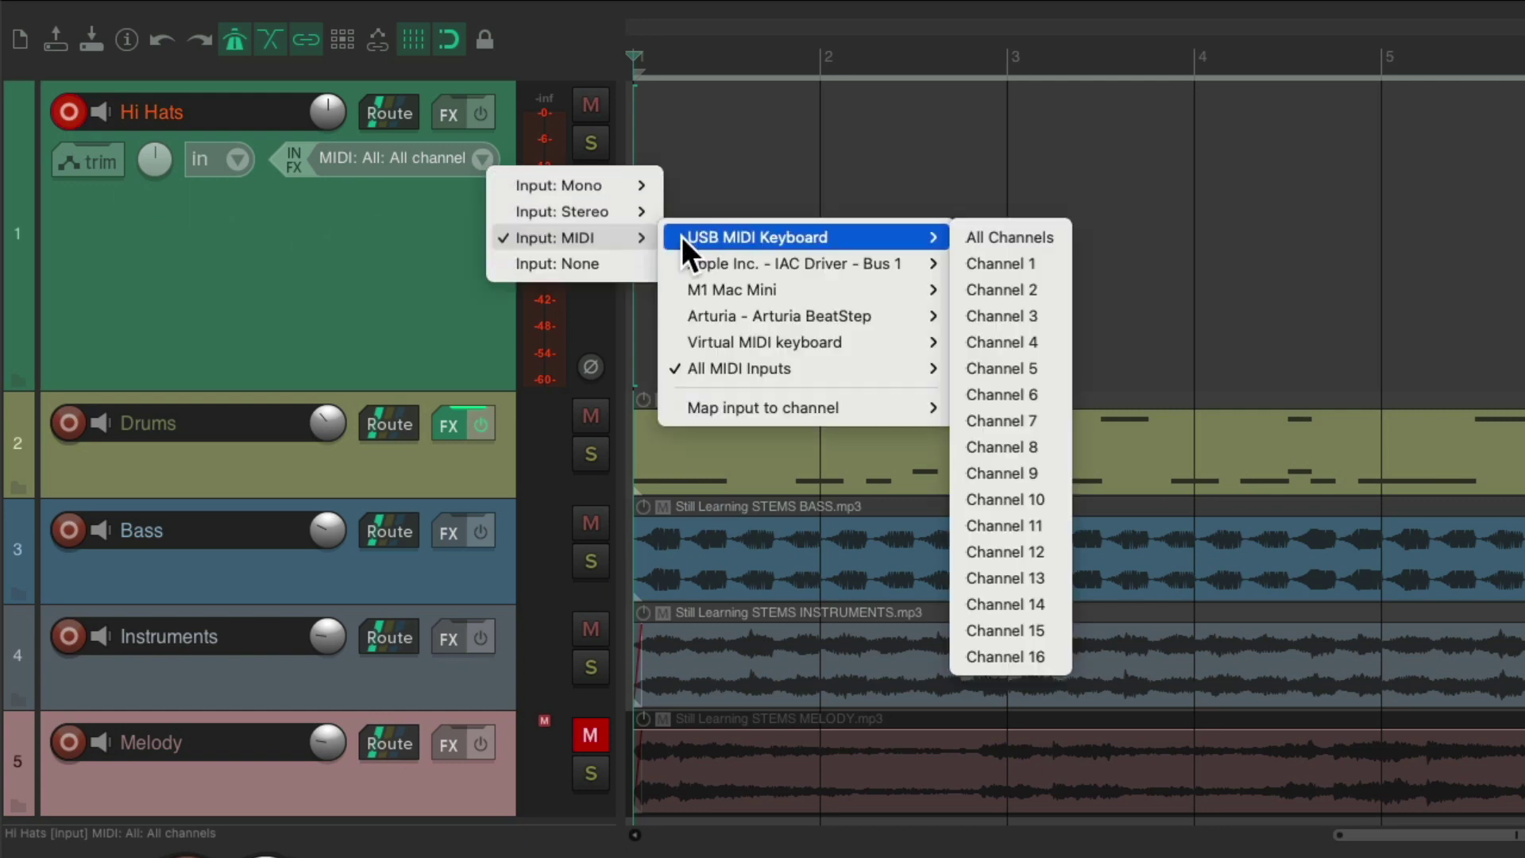
{"action": "left_click", "coordinate": [1032, 240]}
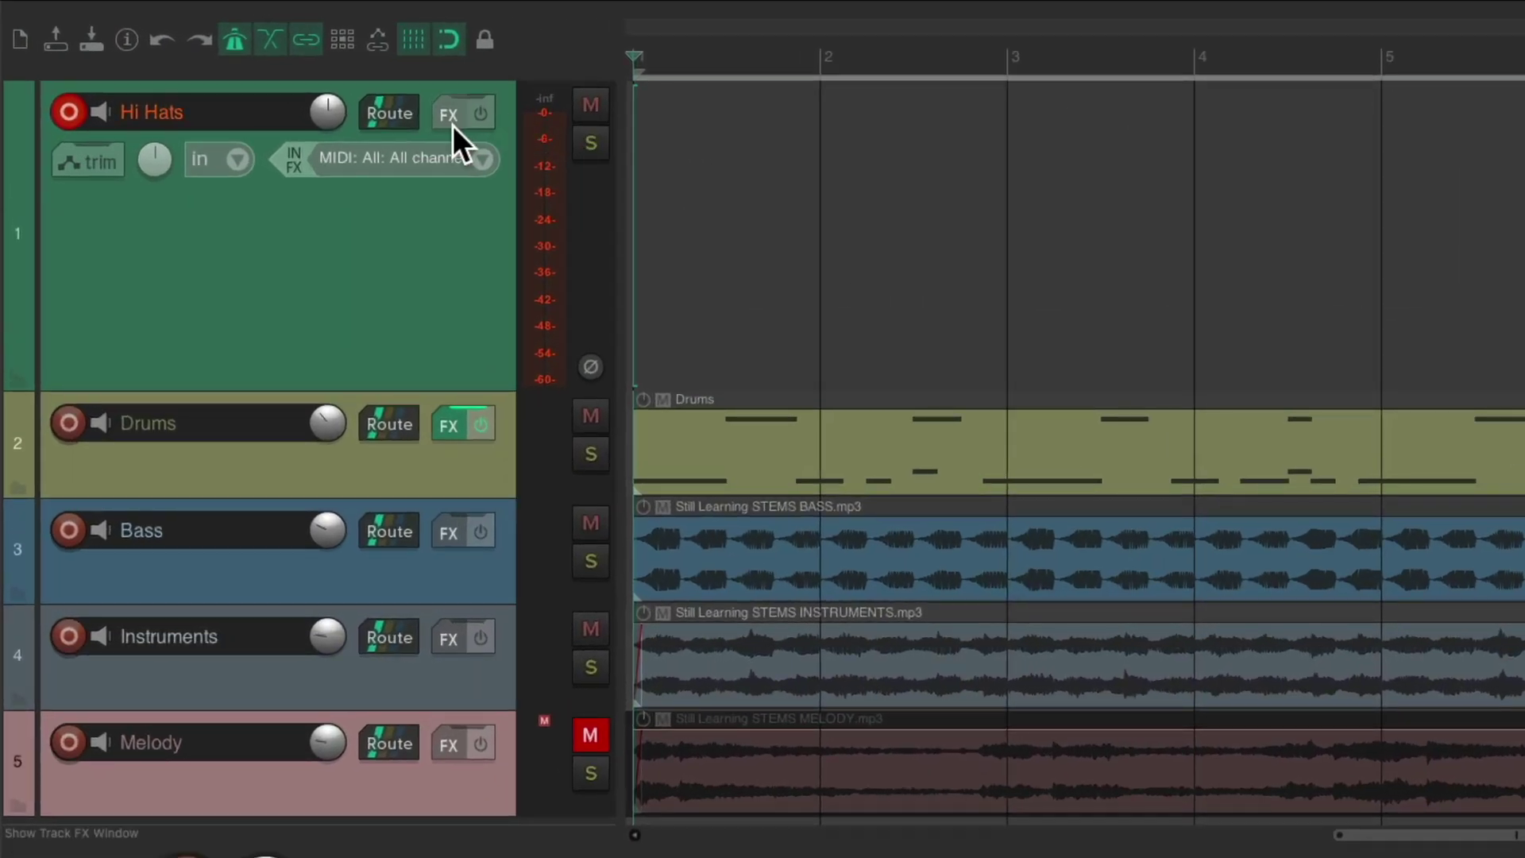
Add VST3i: Hatz (Thenatan) (4 out) to the Hi Hats track, filtering the FX list for 'hatz'
{"action": "left_click", "coordinate": [453, 125]}
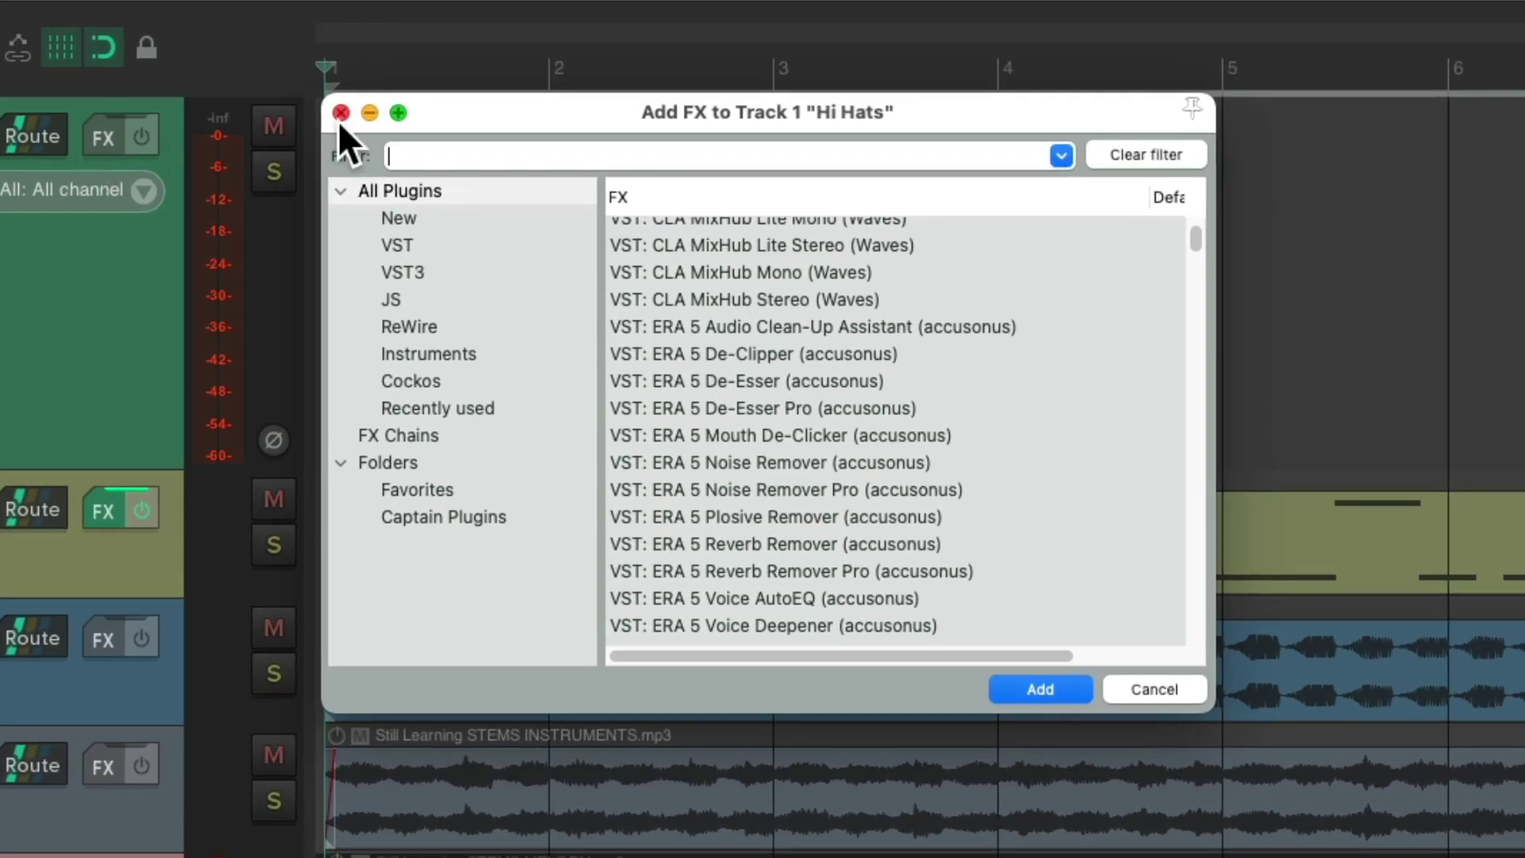
{"action": "type", "text": "hatz"}
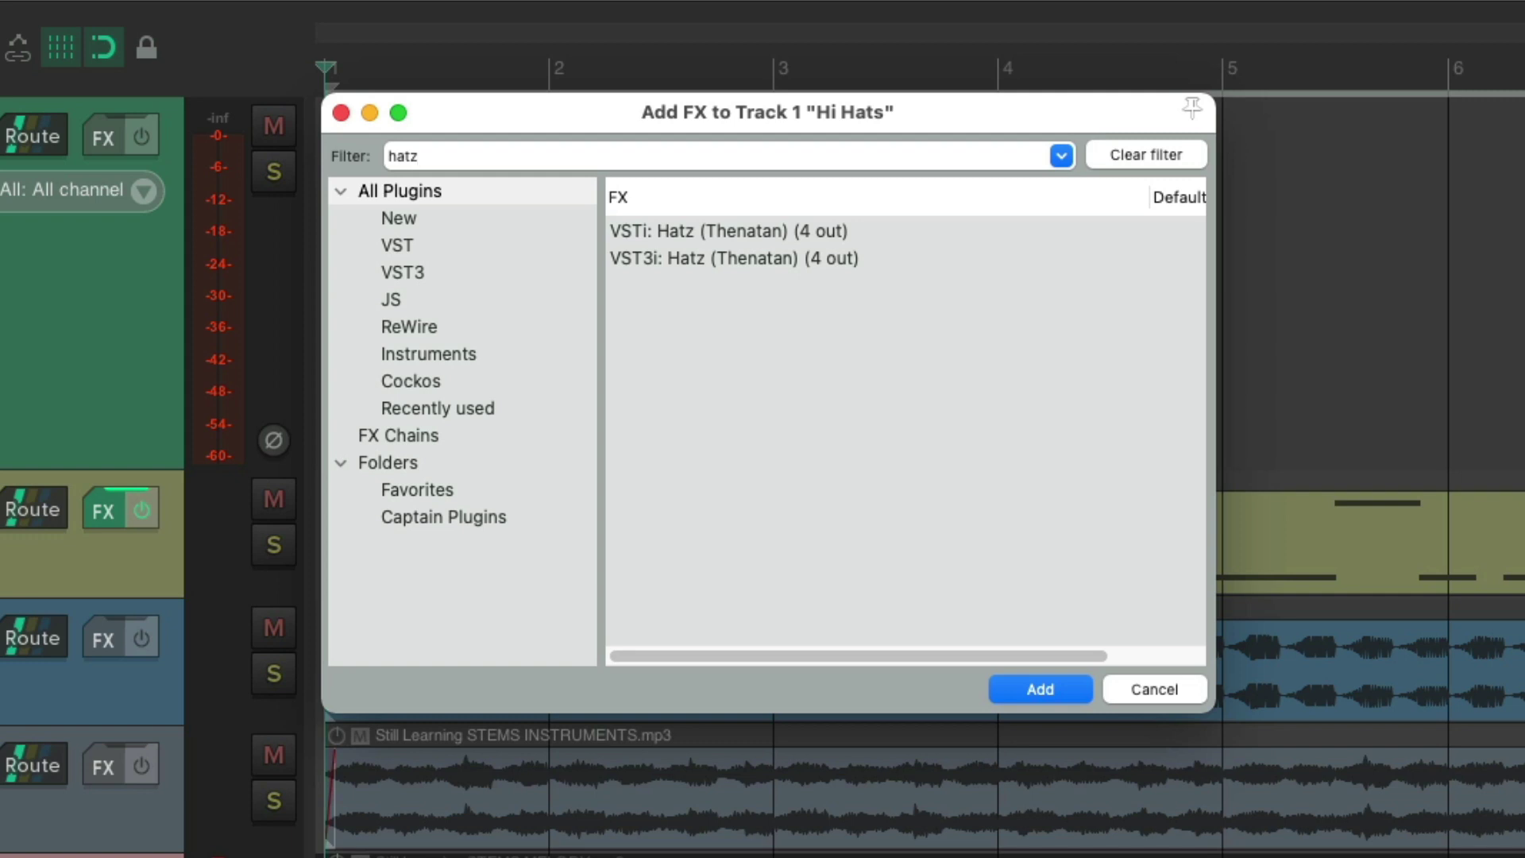
{"action": "left_click", "coordinate": [895, 256]}
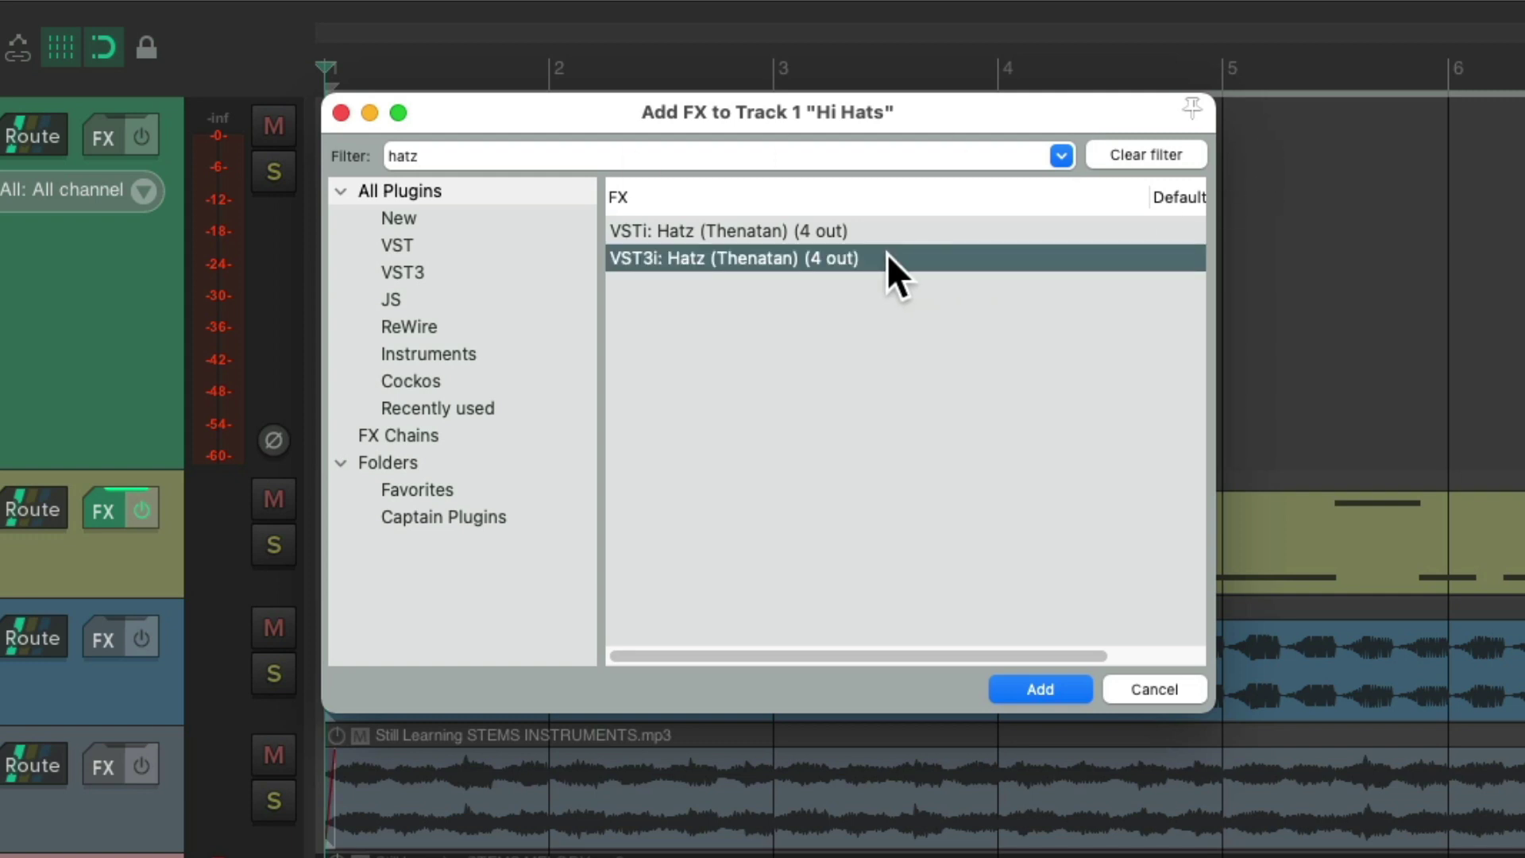
{"action": "double_click", "coordinate": [877, 256]}
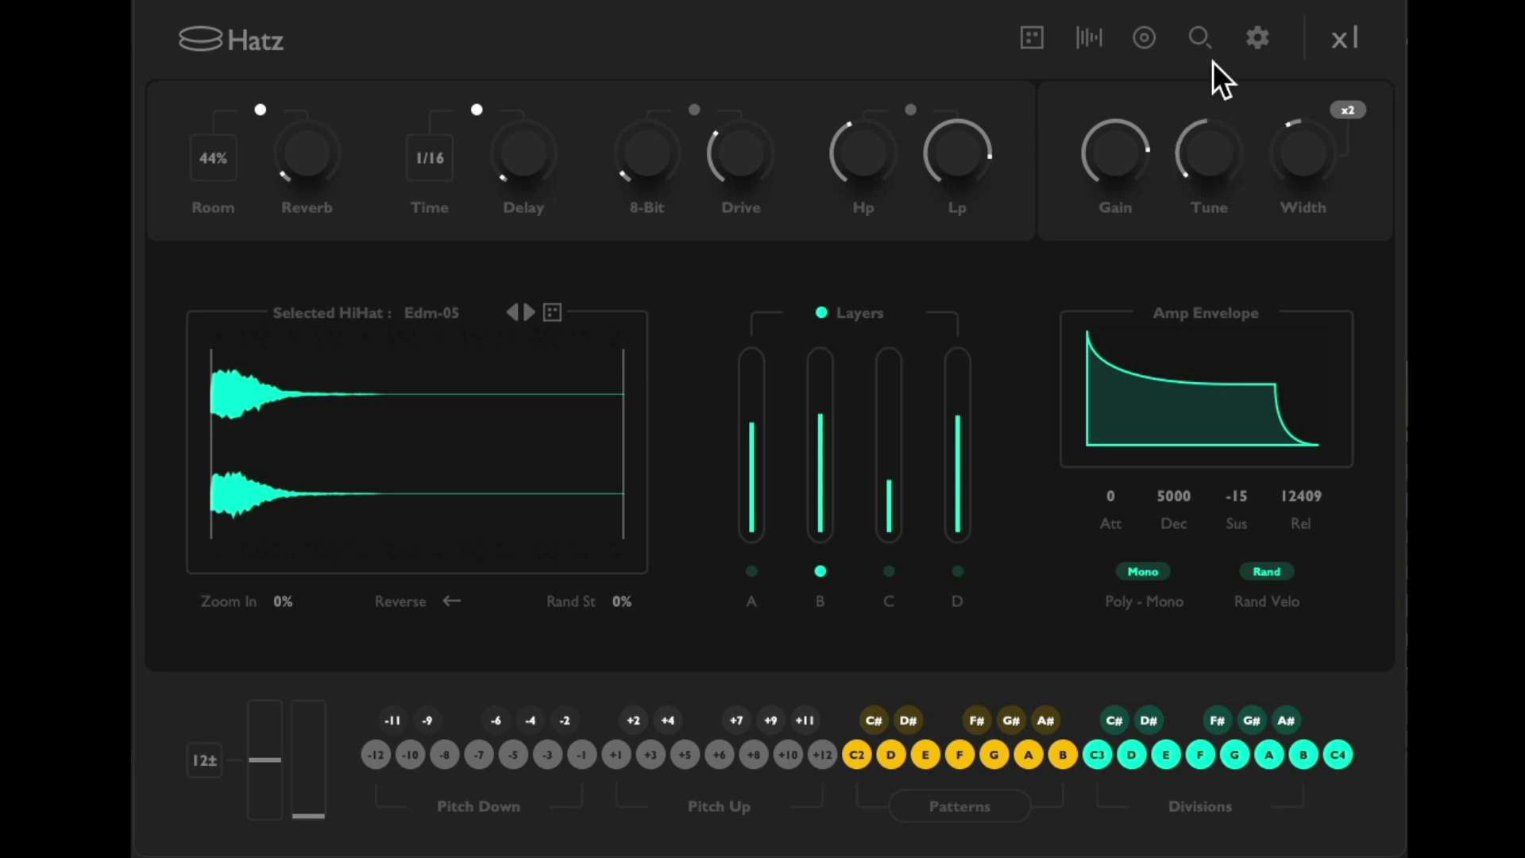
Load the '- Init' preset from the '- Init' bank in the Hatz preset browser
{"action": "left_click", "coordinate": [1199, 40]}
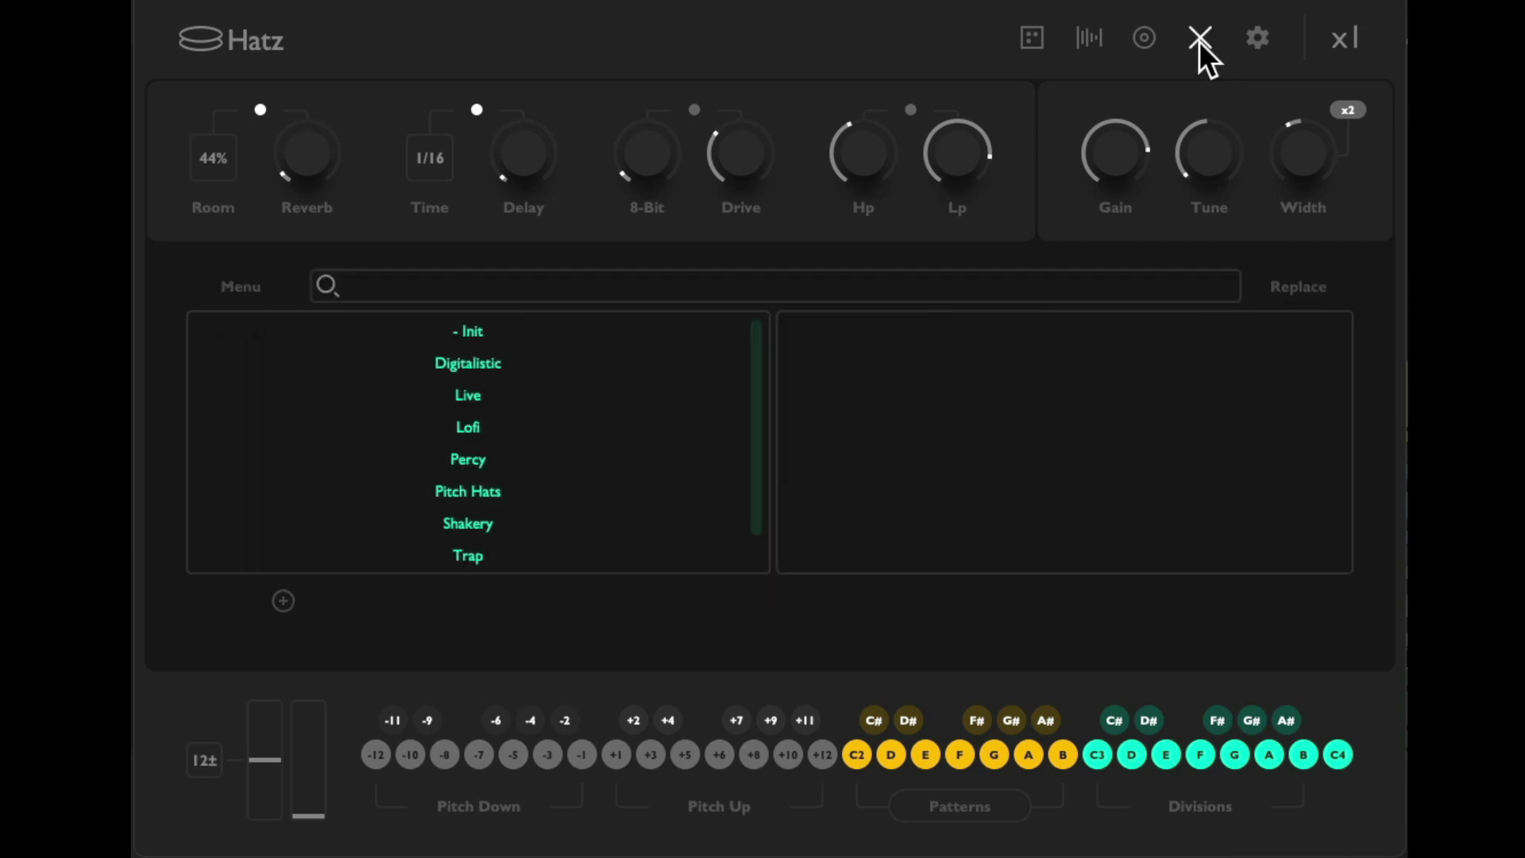
{"action": "left_click", "coordinate": [549, 339]}
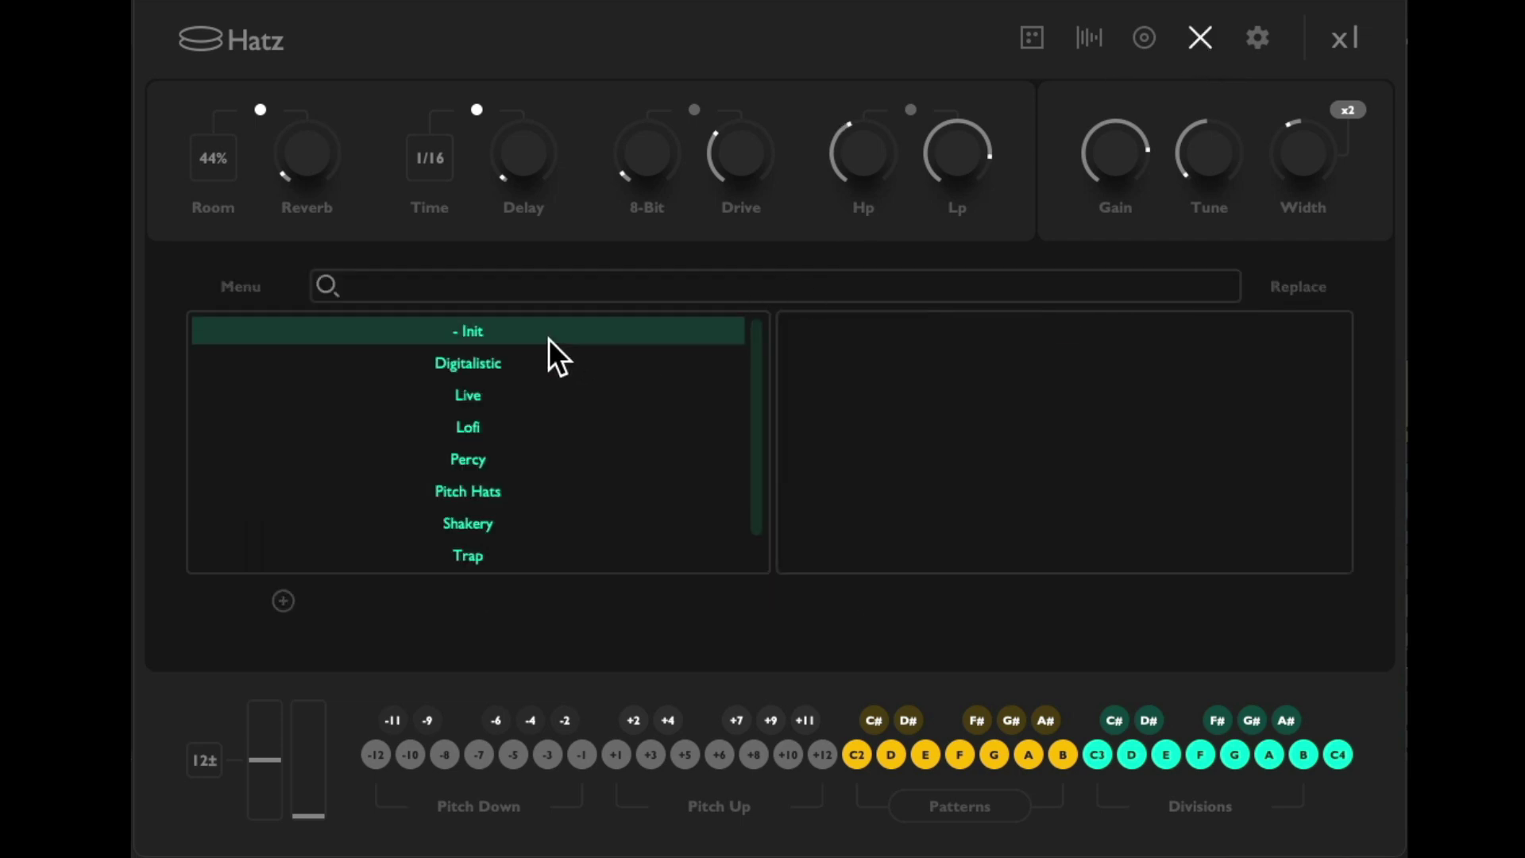
{"action": "left_click", "coordinate": [1146, 335]}
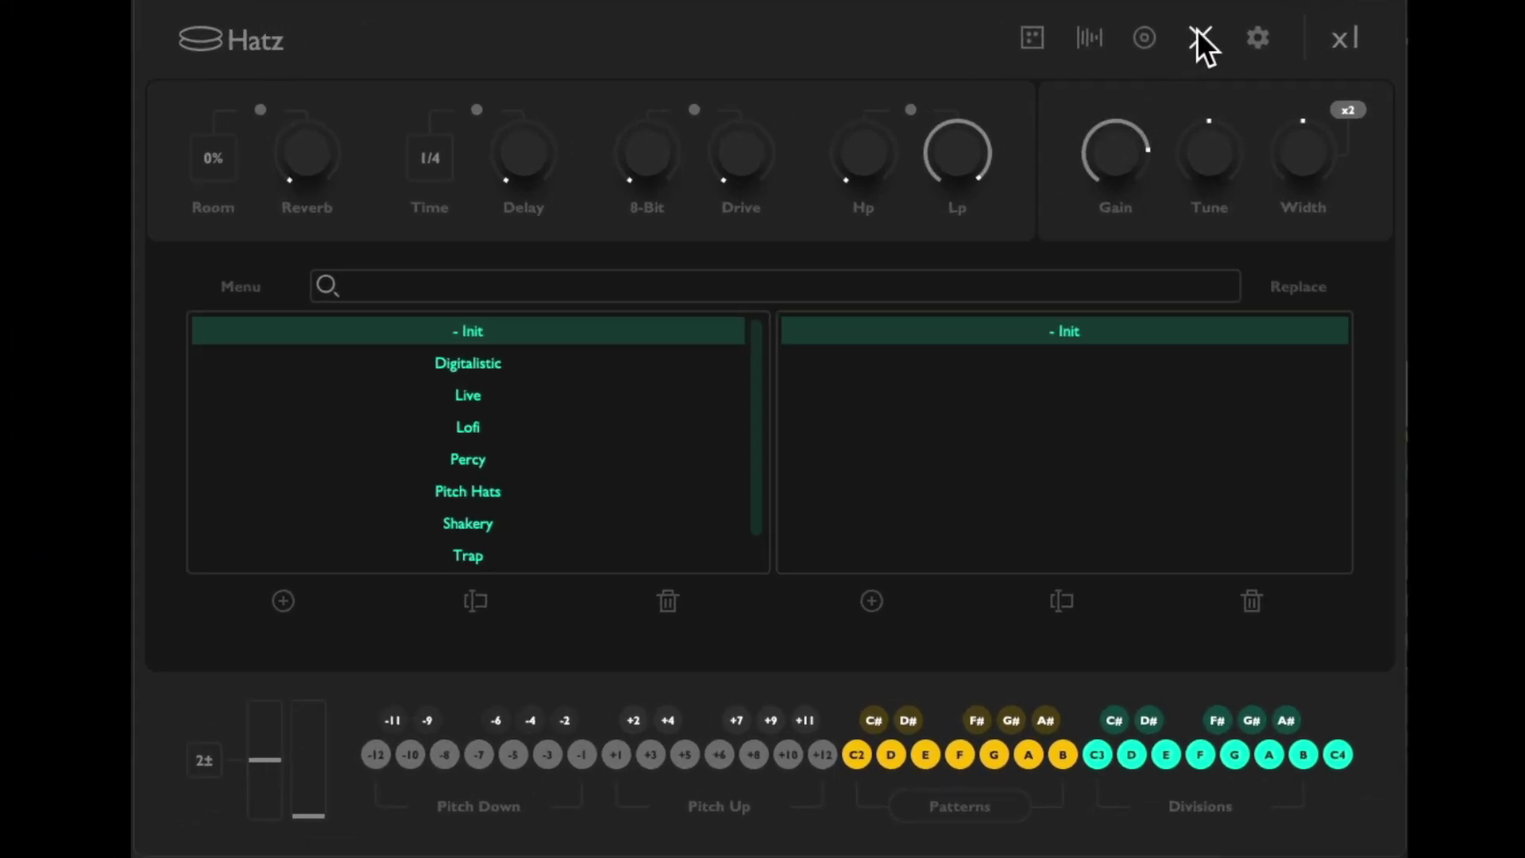
Step through hi-hat samples, then randomize until the Trap-60 sample is loaded
{"action": "left_click", "coordinate": [1201, 37]}
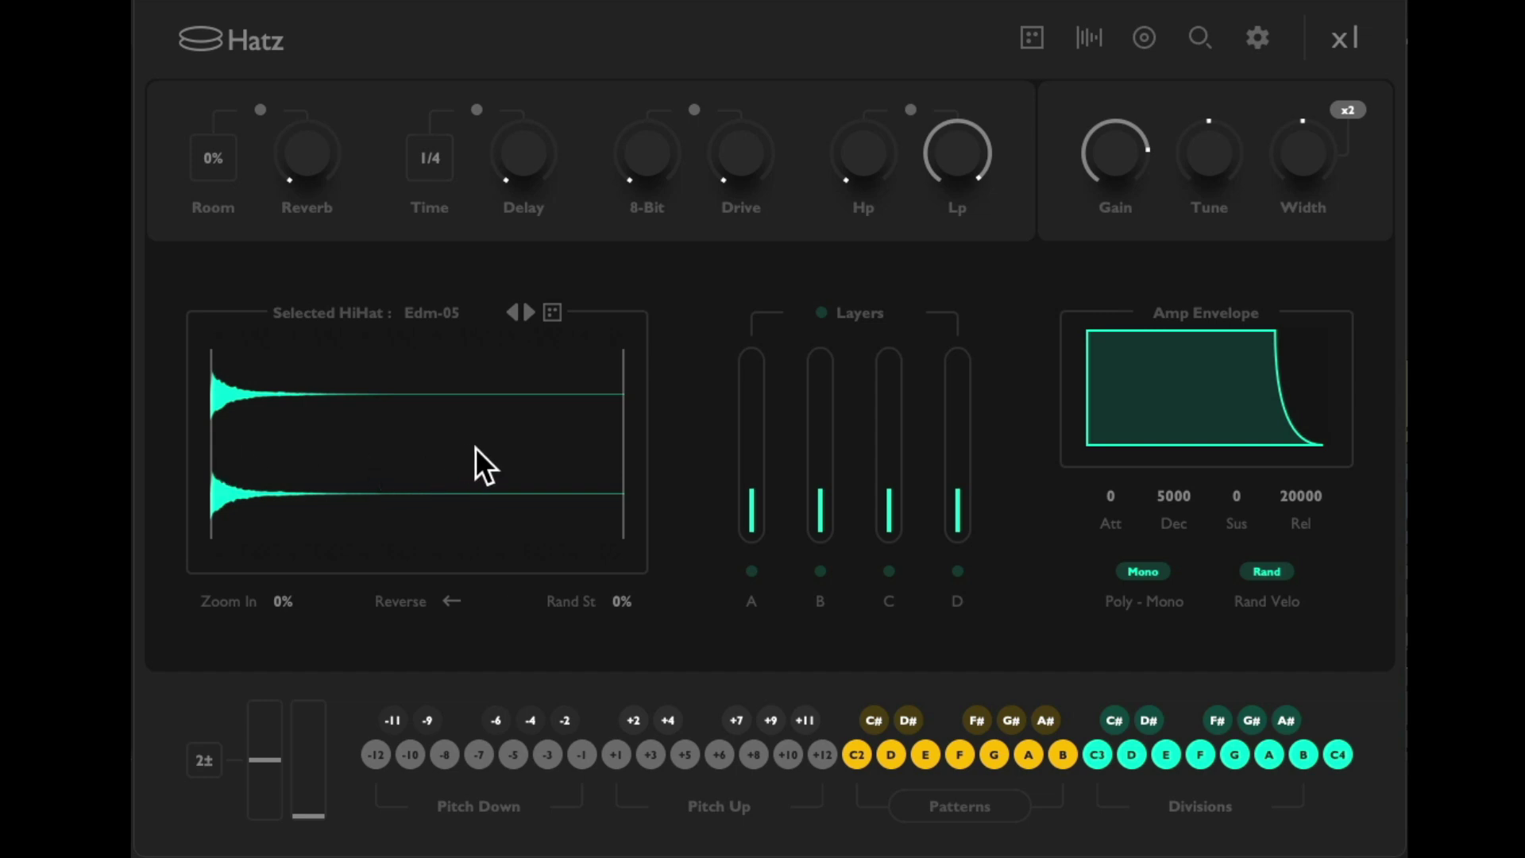
{"action": "left_click", "coordinate": [530, 314]}
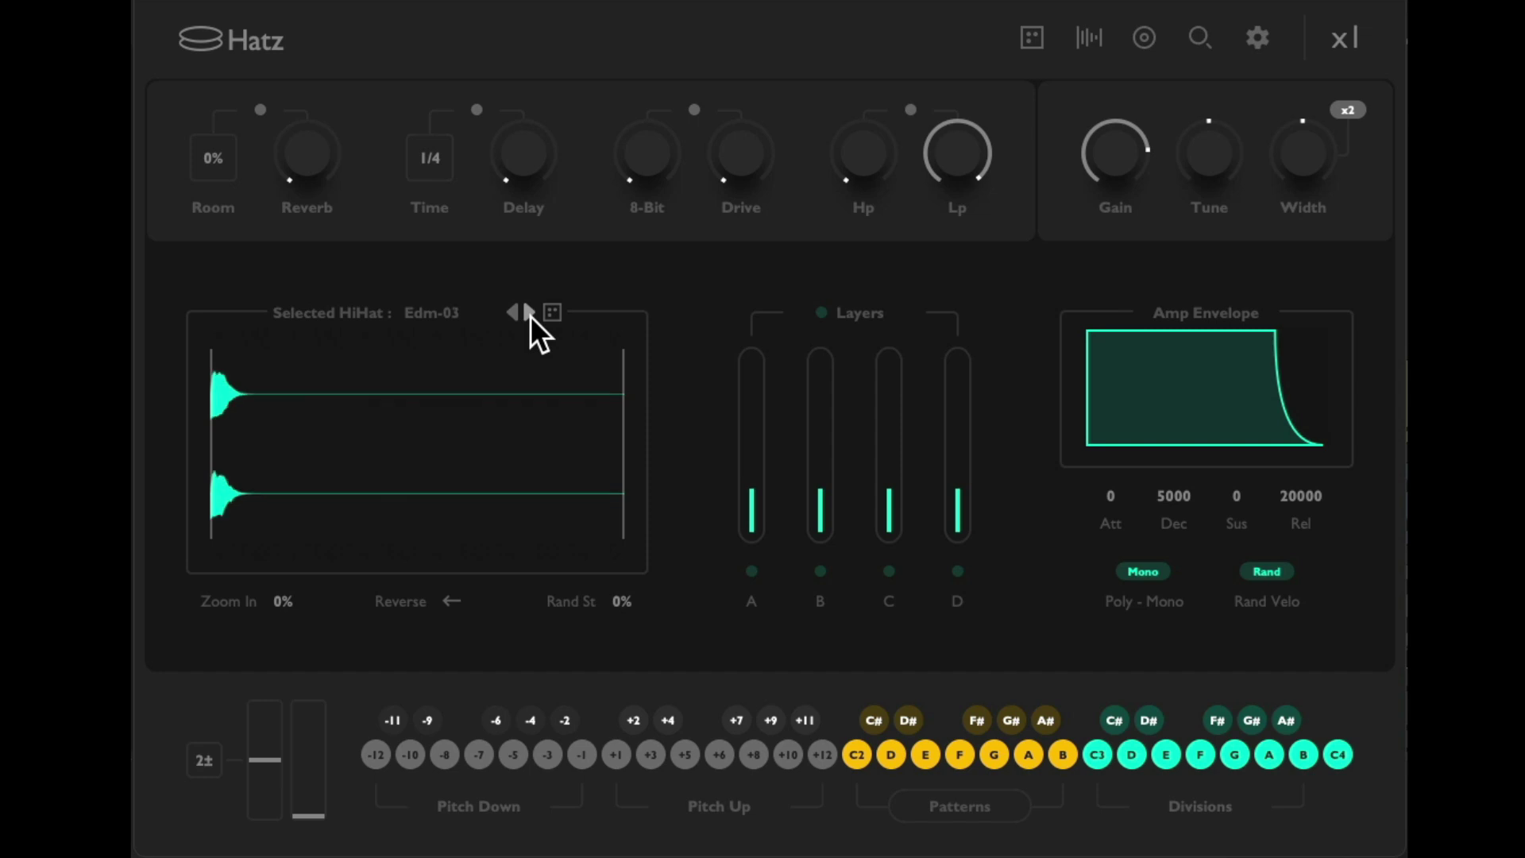
{"action": "left_click", "coordinate": [530, 313]}
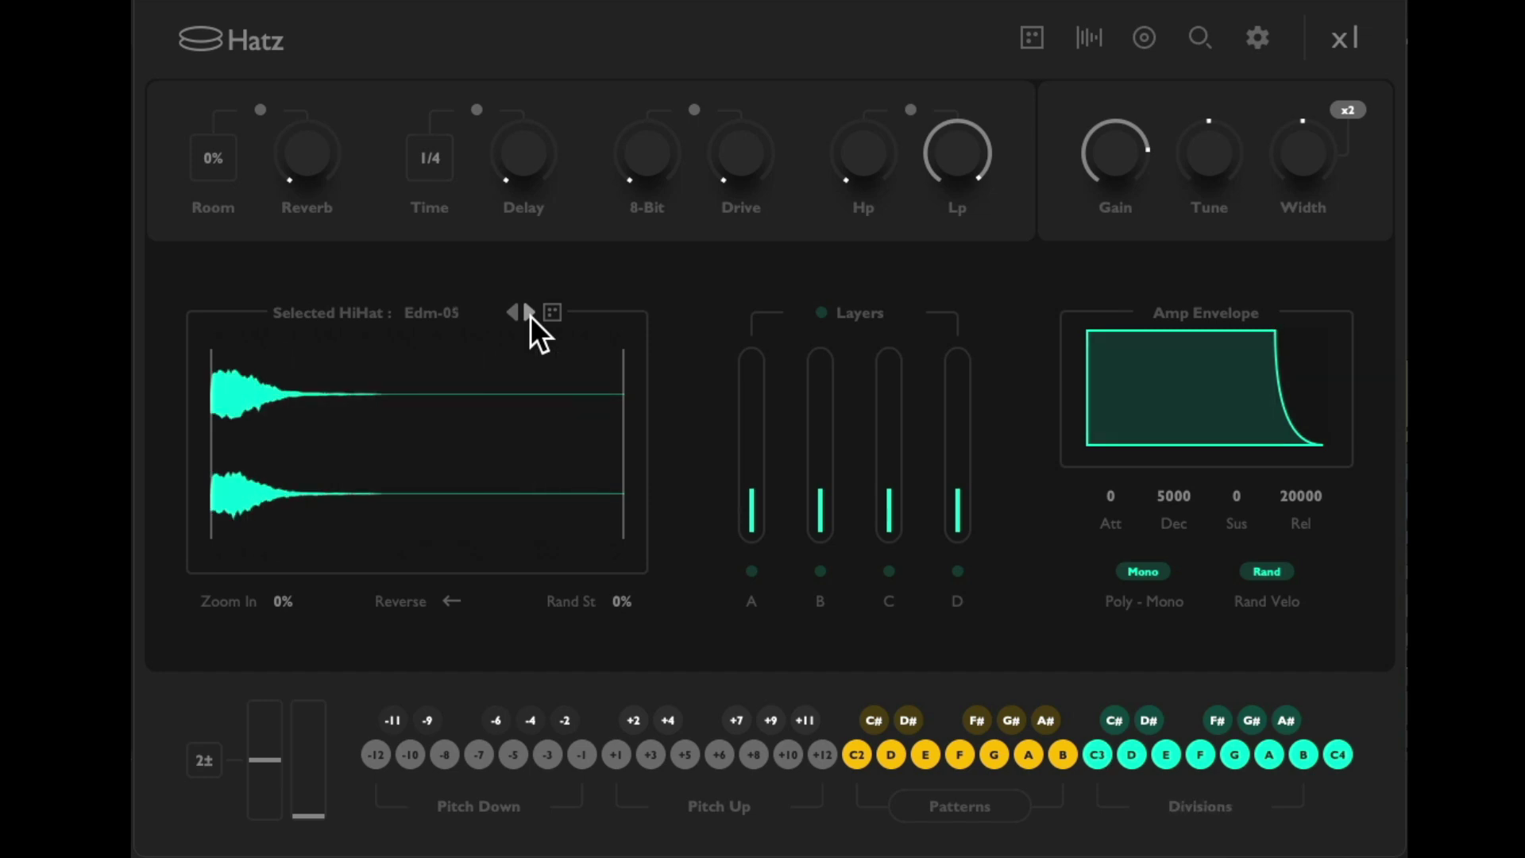
{"action": "left_click", "coordinate": [530, 314]}
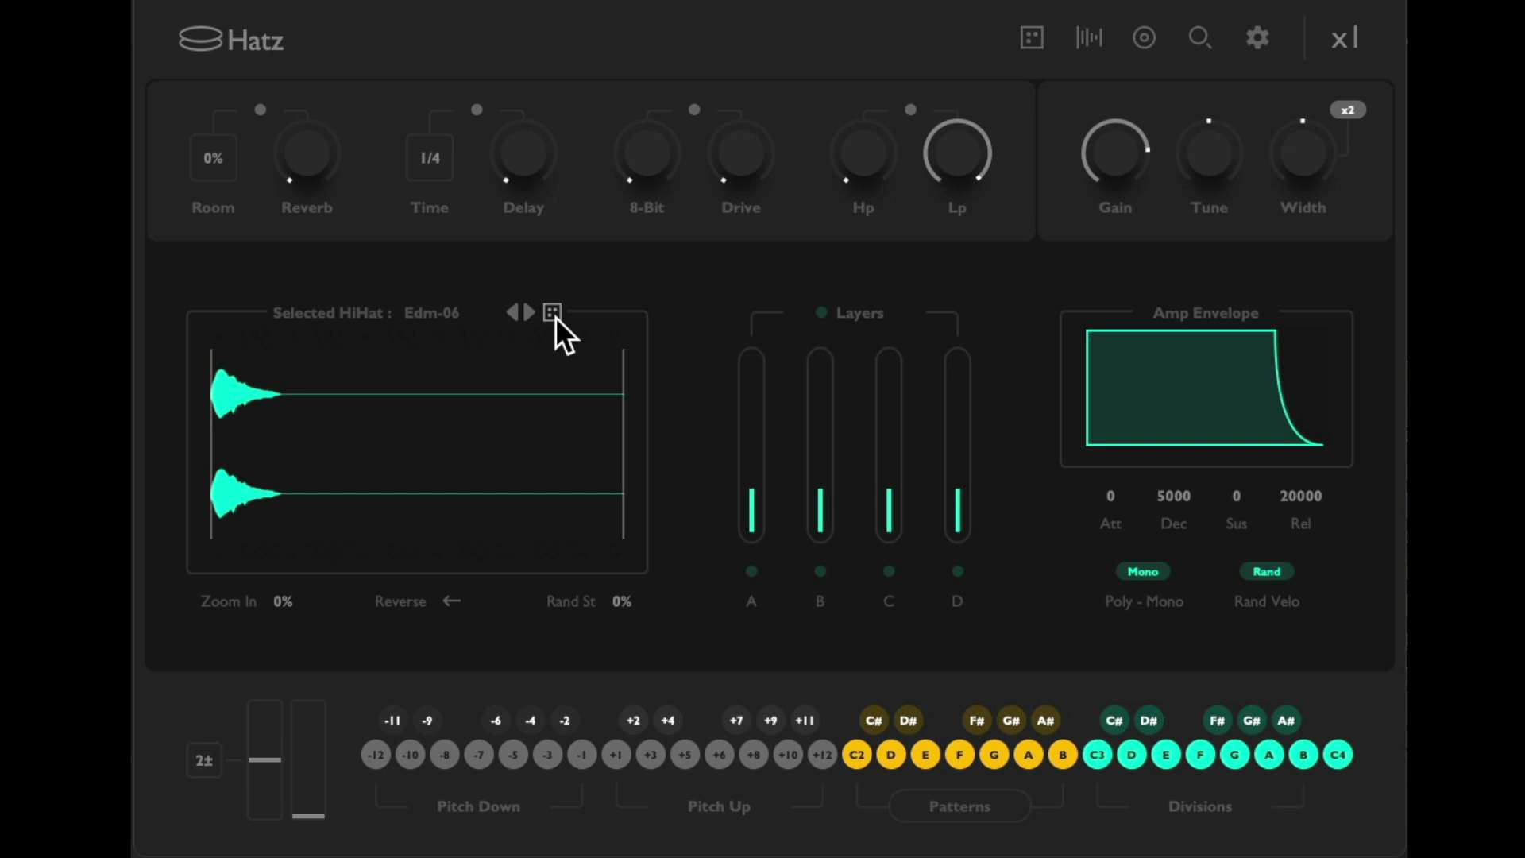
{"action": "left_click", "coordinate": [555, 317]}
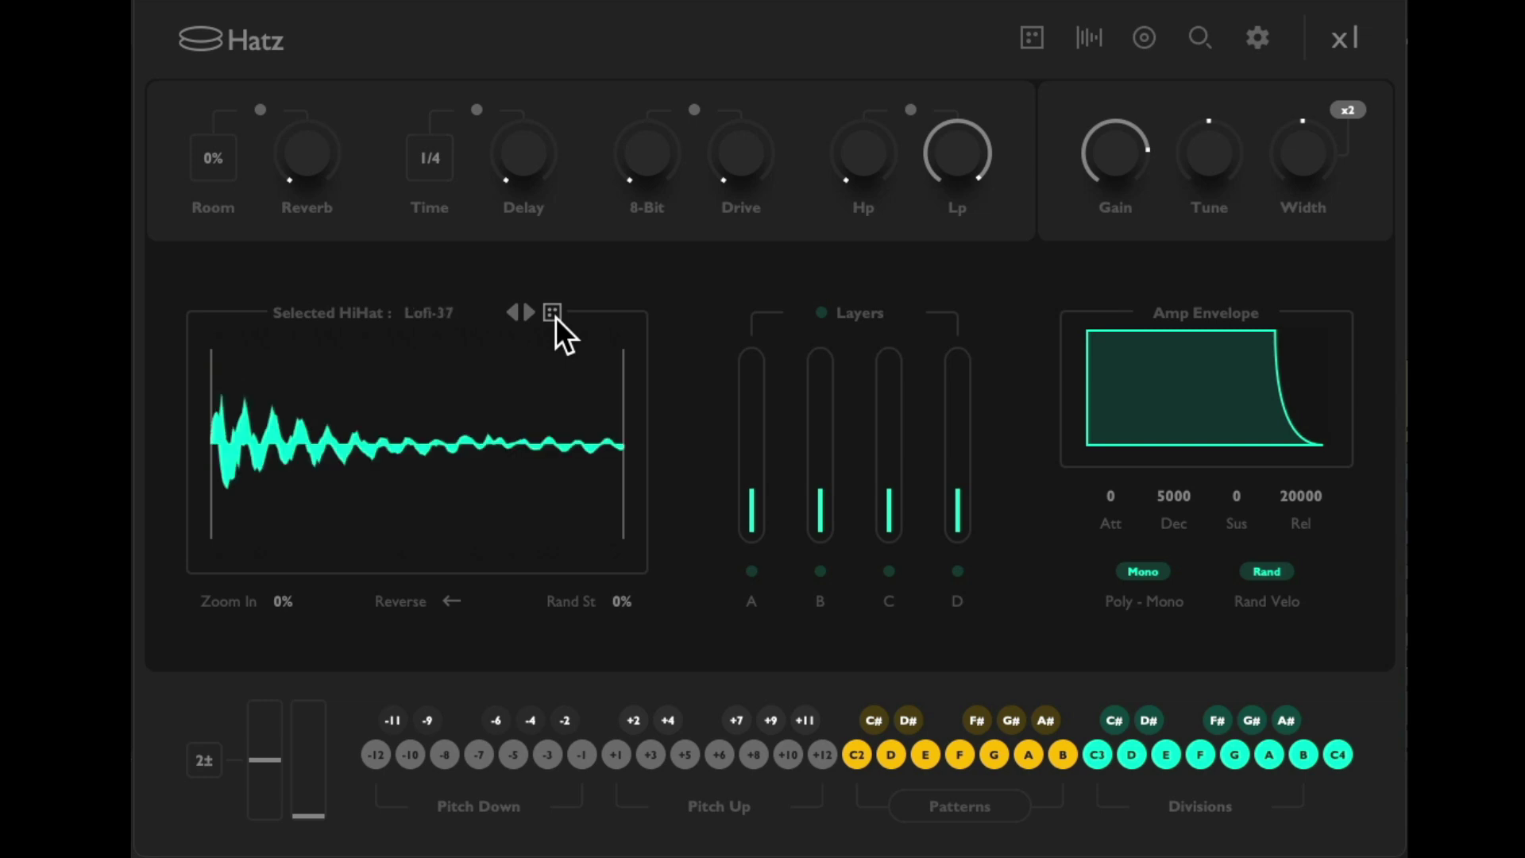
{"action": "left_click", "coordinate": [555, 317]}
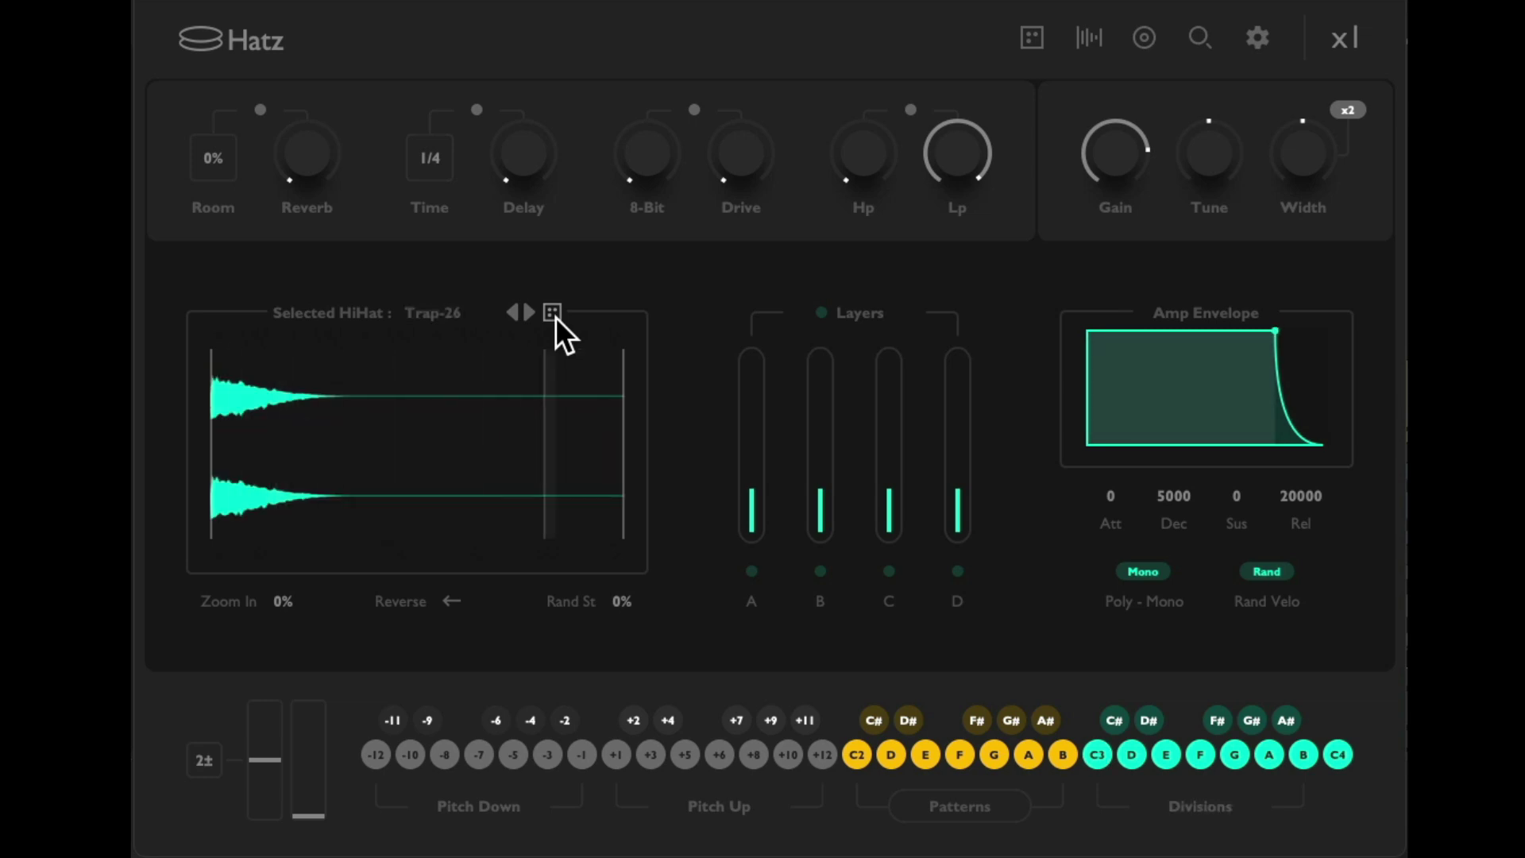
{"action": "left_click", "coordinate": [555, 317]}
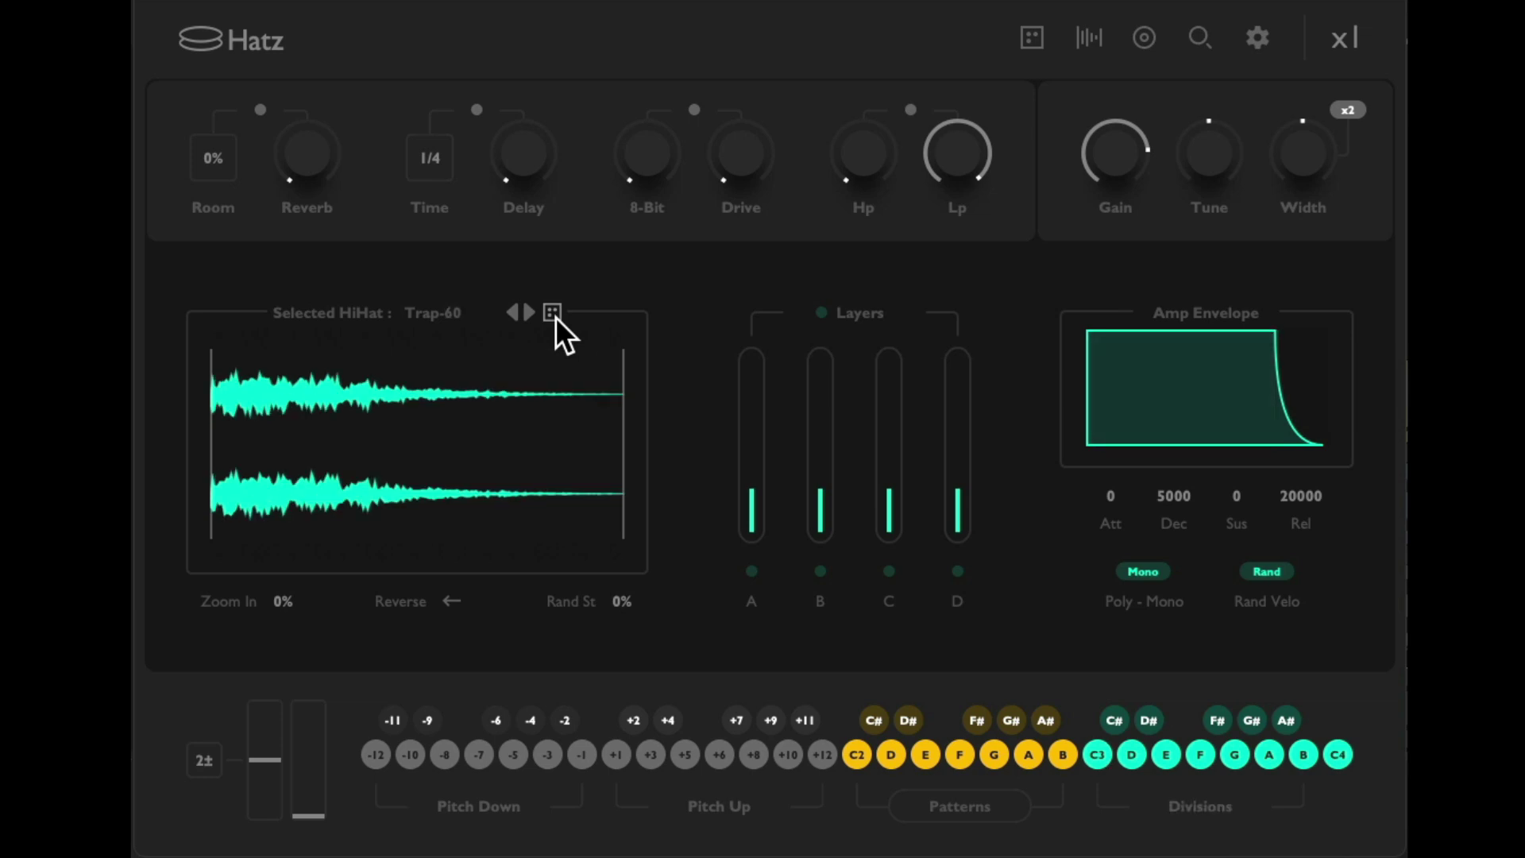
Preview 909 Hats-04.wav in the Media Explorer's Hi Hats folder and drag it onto Hatz
{"action": "key", "text": "super+alt+x"}
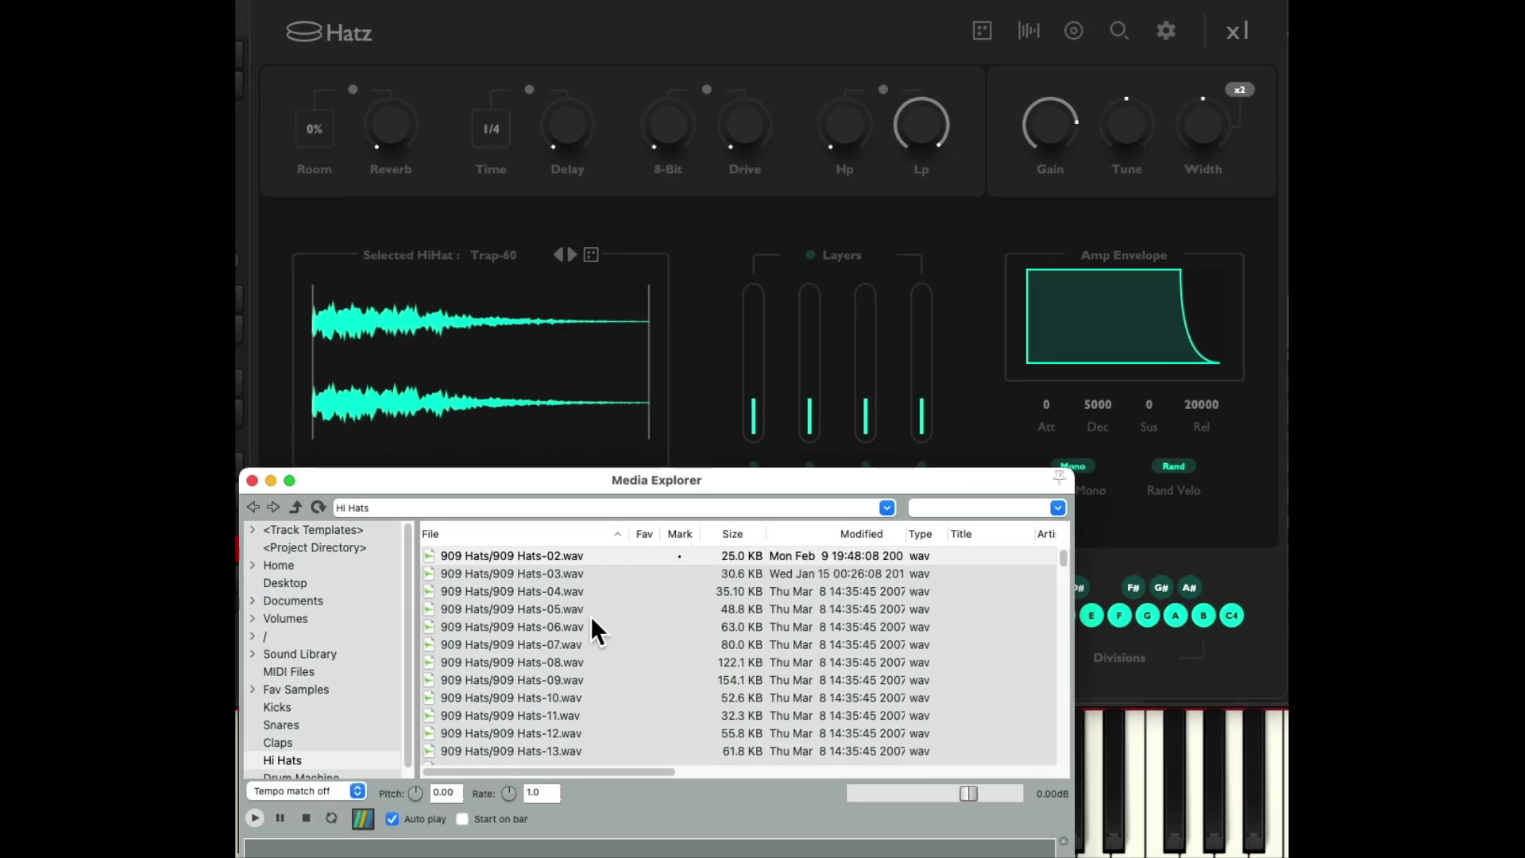
{"action": "left_click", "coordinate": [604, 587]}
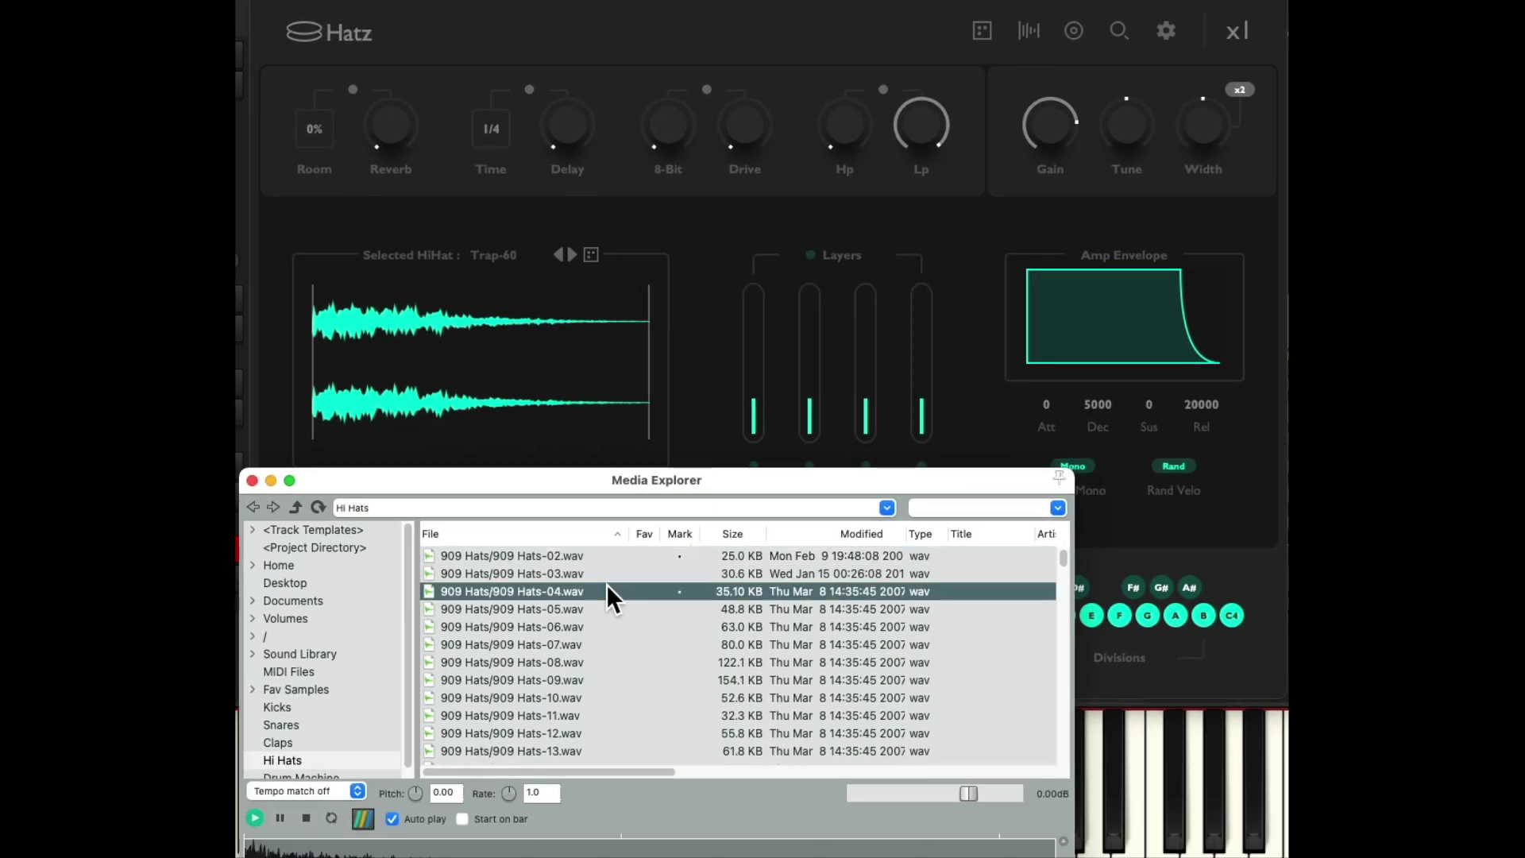
{"action": "left_click_drag", "start_coordinate": [531, 584], "coordinate": [514, 395]}
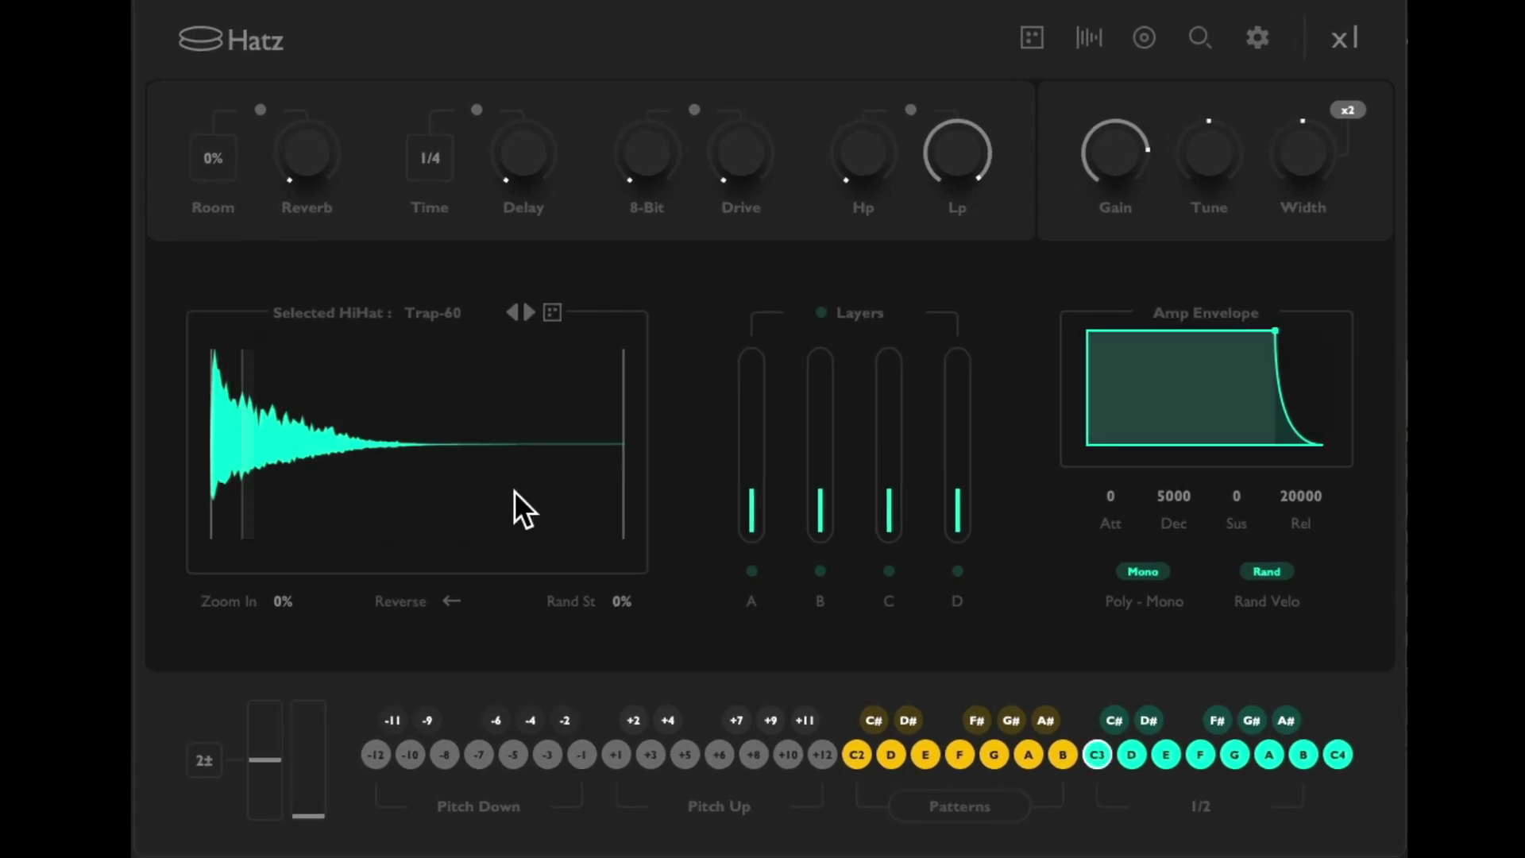
Audition Edm-01, Edm-06, Edm-05, HipHop-03 and HipHop-05 in the sample category browser
{"action": "left_click", "coordinate": [1088, 38]}
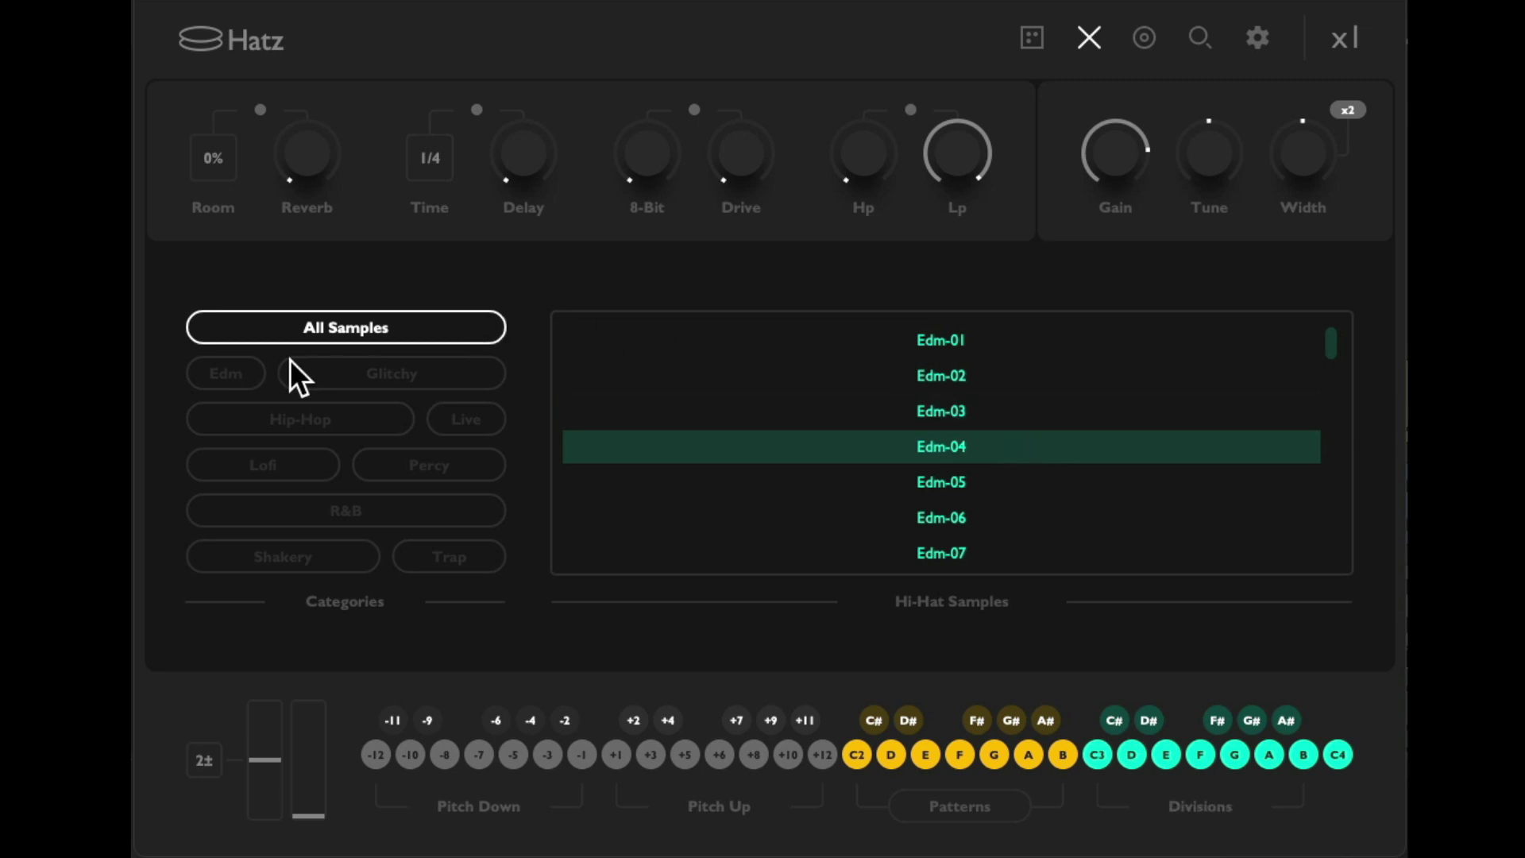
{"action": "left_click", "coordinate": [254, 375]}
{"action": "left_click", "coordinate": [1028, 337]}
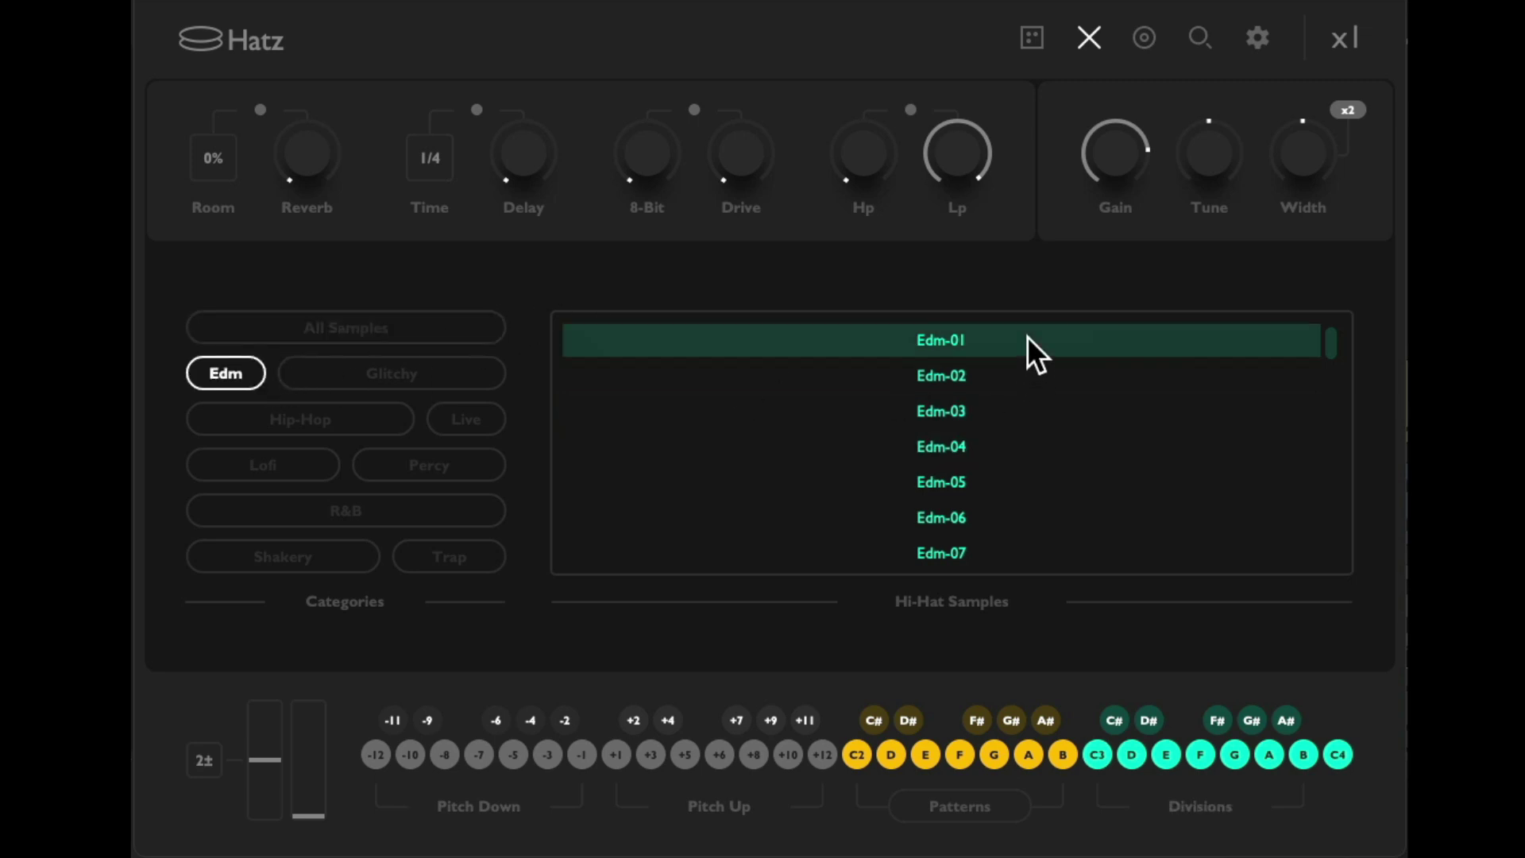
{"action": "left_click", "coordinate": [1065, 505]}
{"action": "left_click", "coordinate": [1025, 484]}
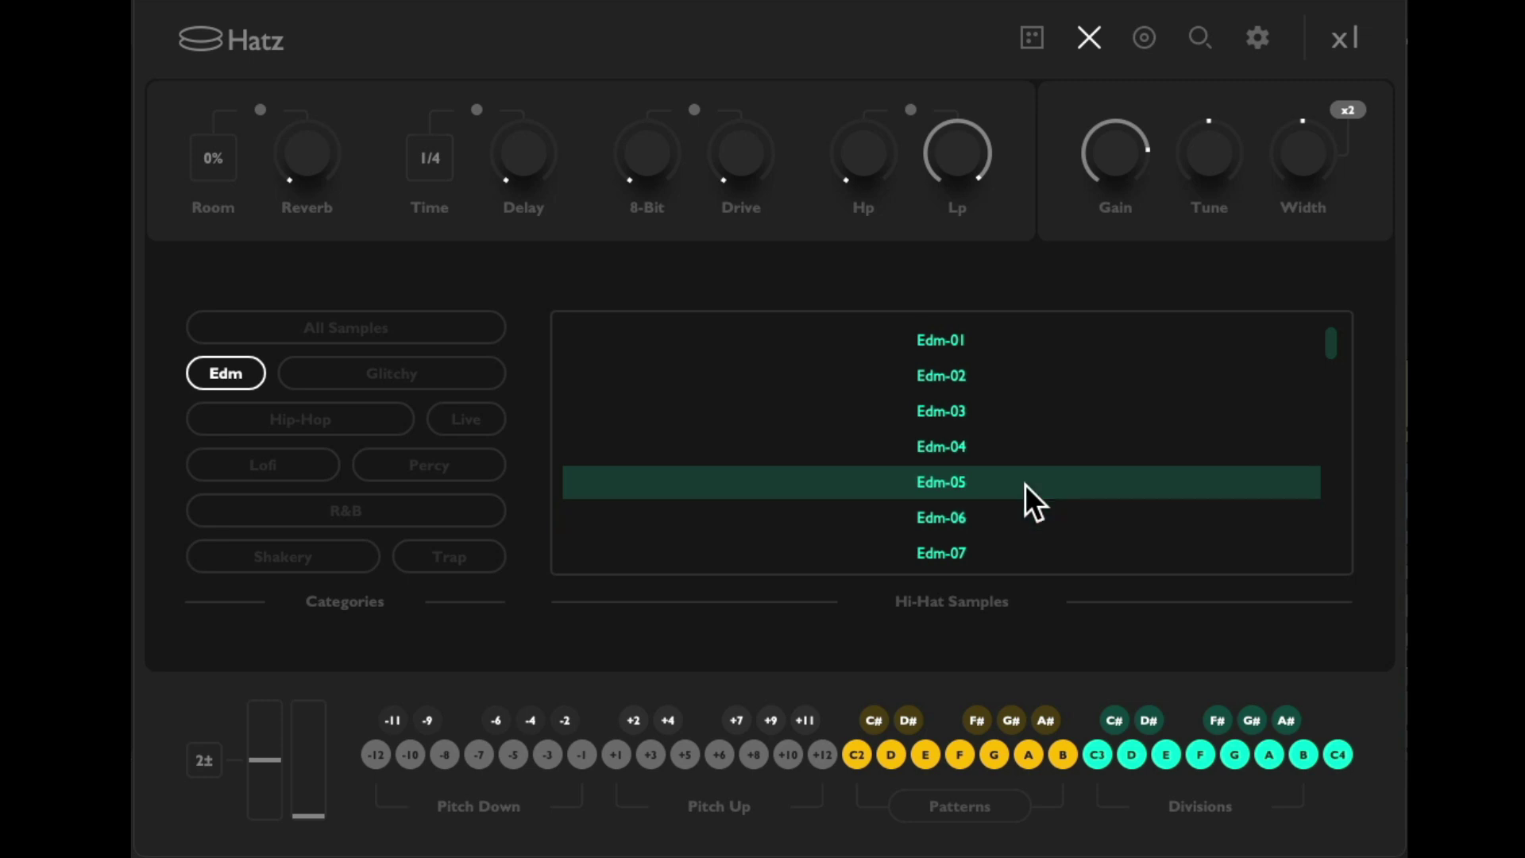
{"action": "left_click", "coordinate": [463, 372]}
{"action": "left_click", "coordinate": [356, 421]}
{"action": "left_click", "coordinate": [1074, 410]}
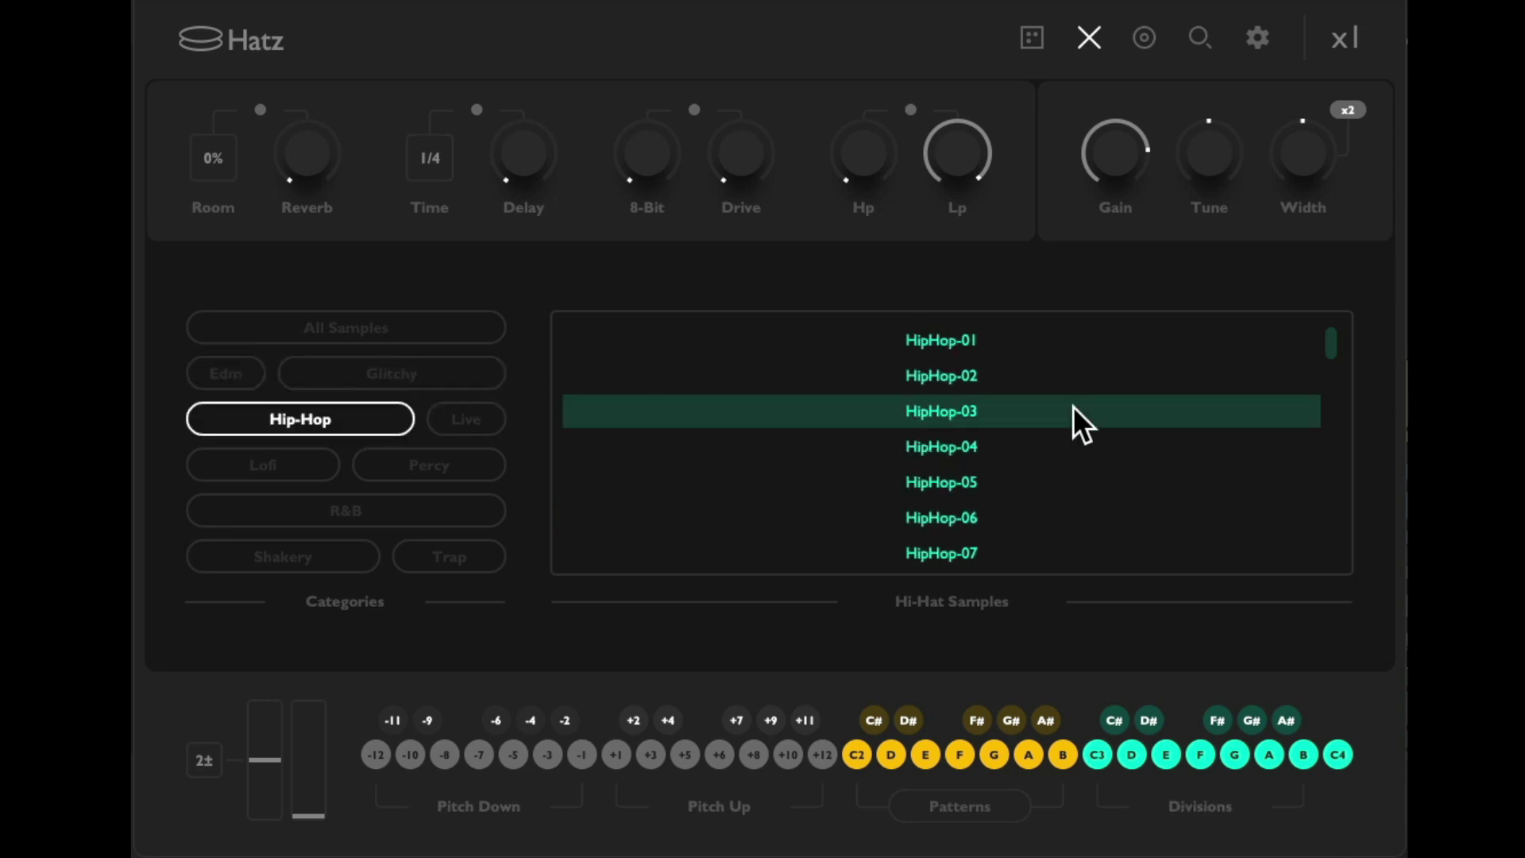
{"action": "left_click", "coordinate": [1083, 477]}
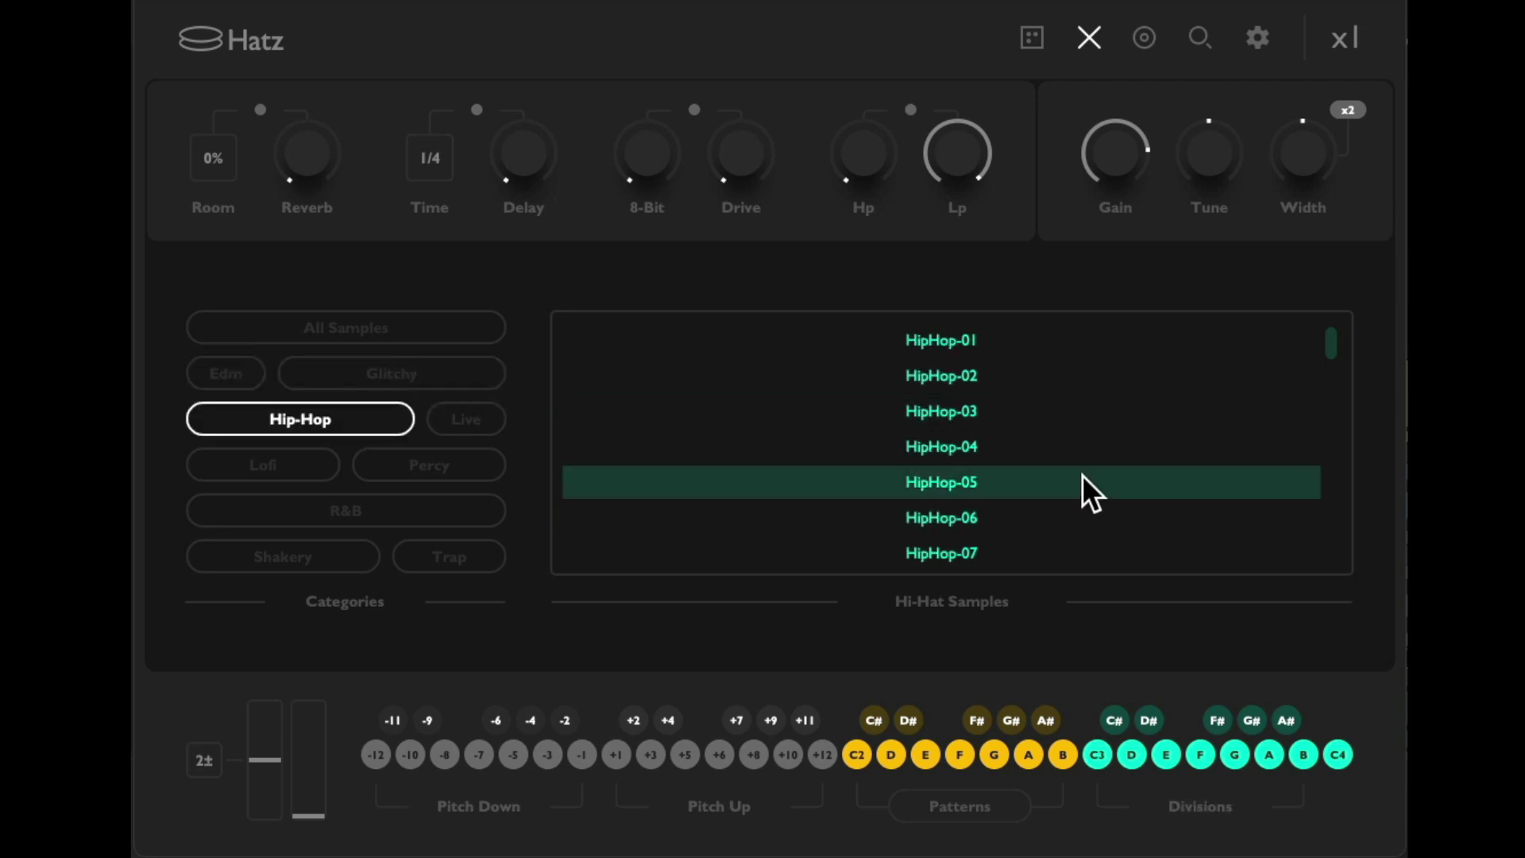
Audition Lofi-03, Lofi-05, R&B-05, R&B-08 and Shakery-01 through Shakery-03 samples
{"action": "left_click", "coordinate": [235, 469]}
{"action": "left_click", "coordinate": [1003, 411]}
{"action": "left_click", "coordinate": [1029, 483]}
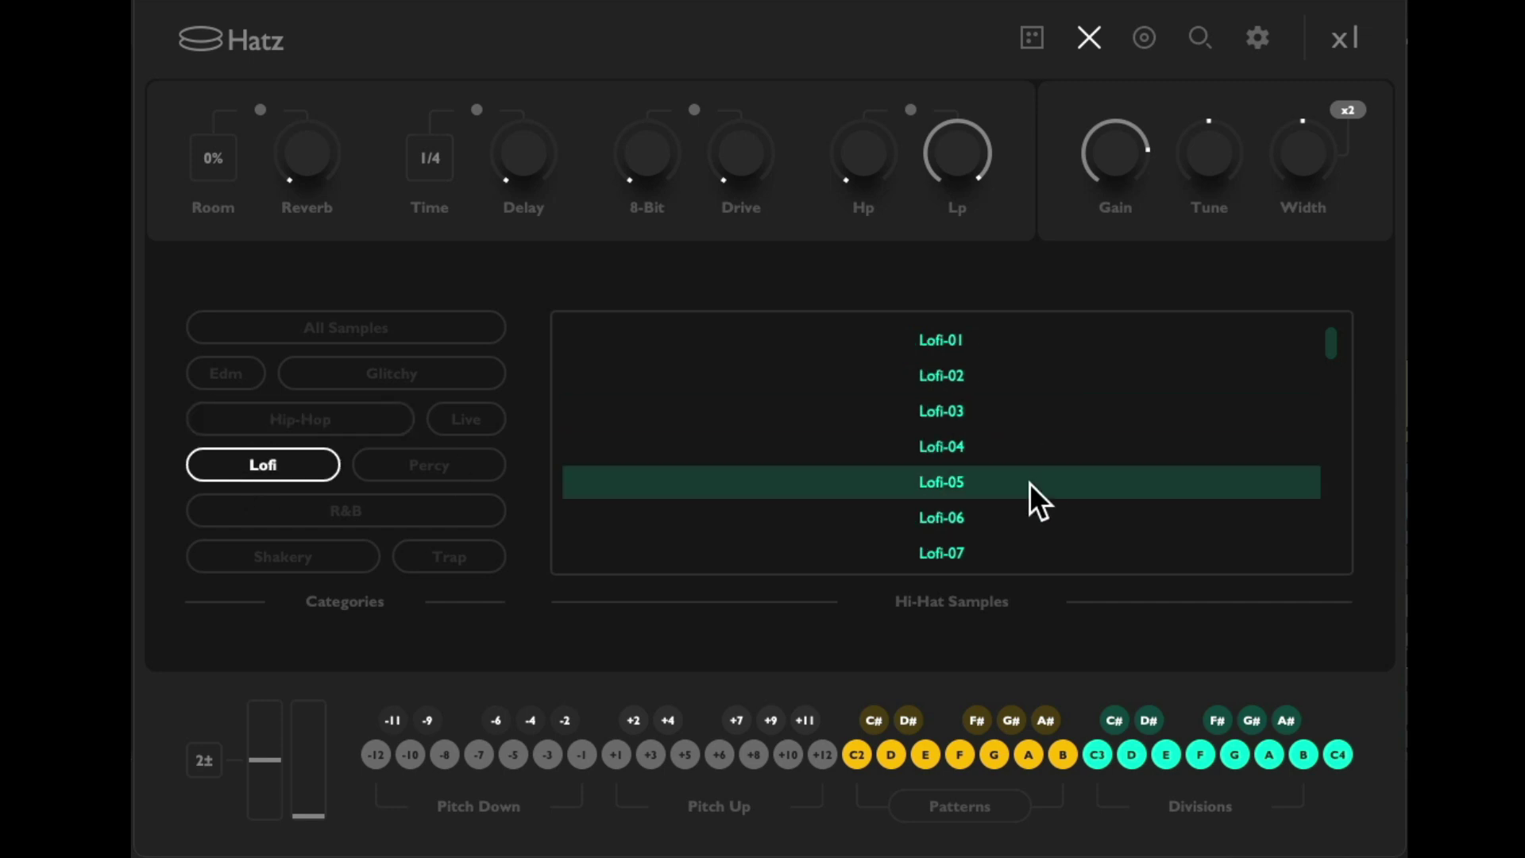
{"action": "left_click", "coordinate": [449, 497]}
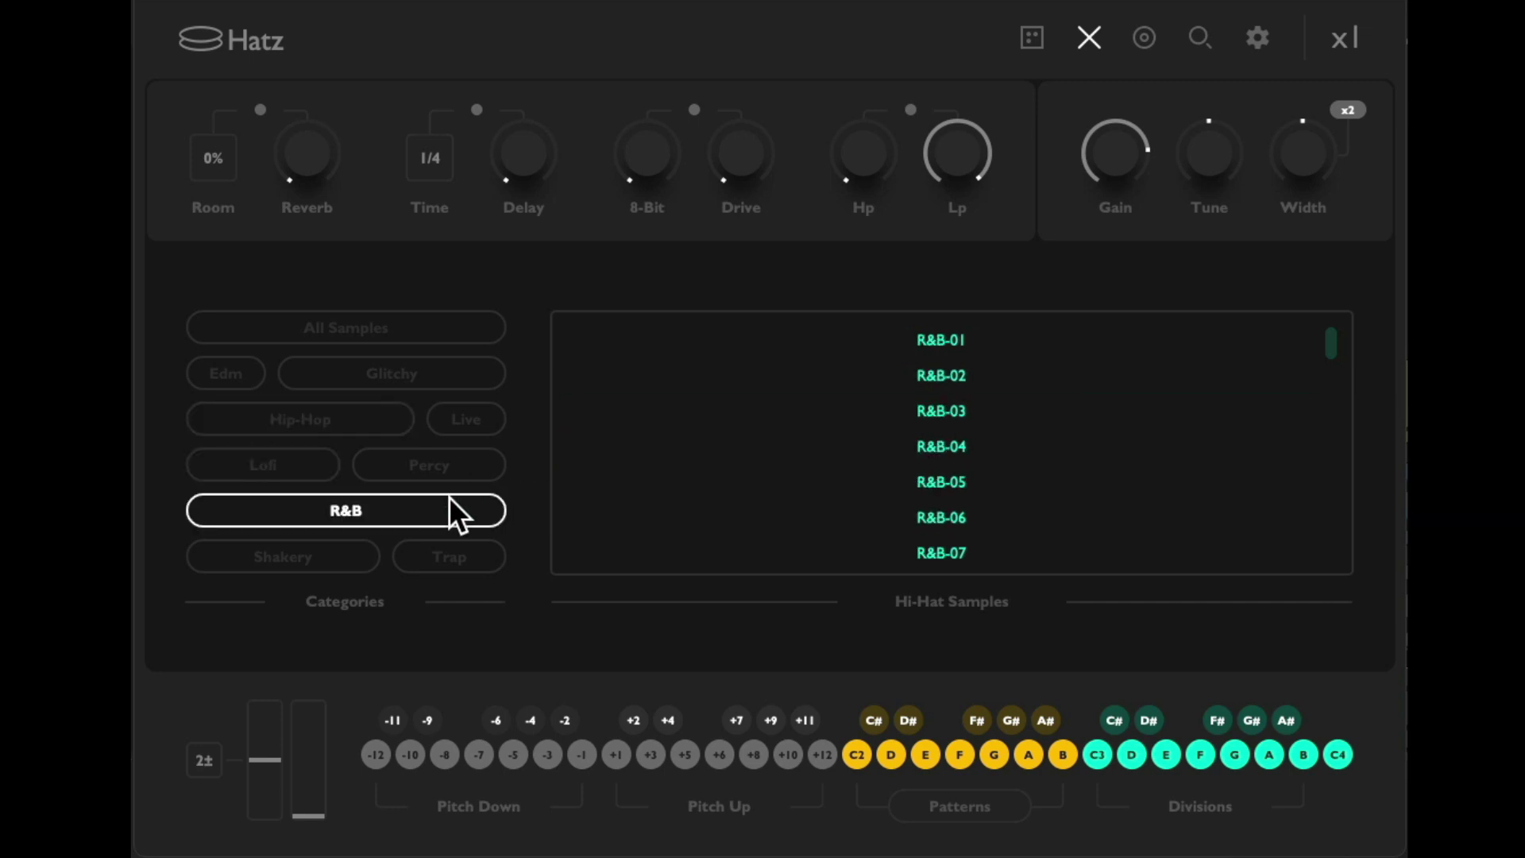
{"action": "left_click", "coordinate": [998, 484]}
{"action": "scroll", "coordinate": [1035, 435], "scroll_direction": "down", "scroll_amount": 3}
{"action": "left_click", "coordinate": [995, 479]}
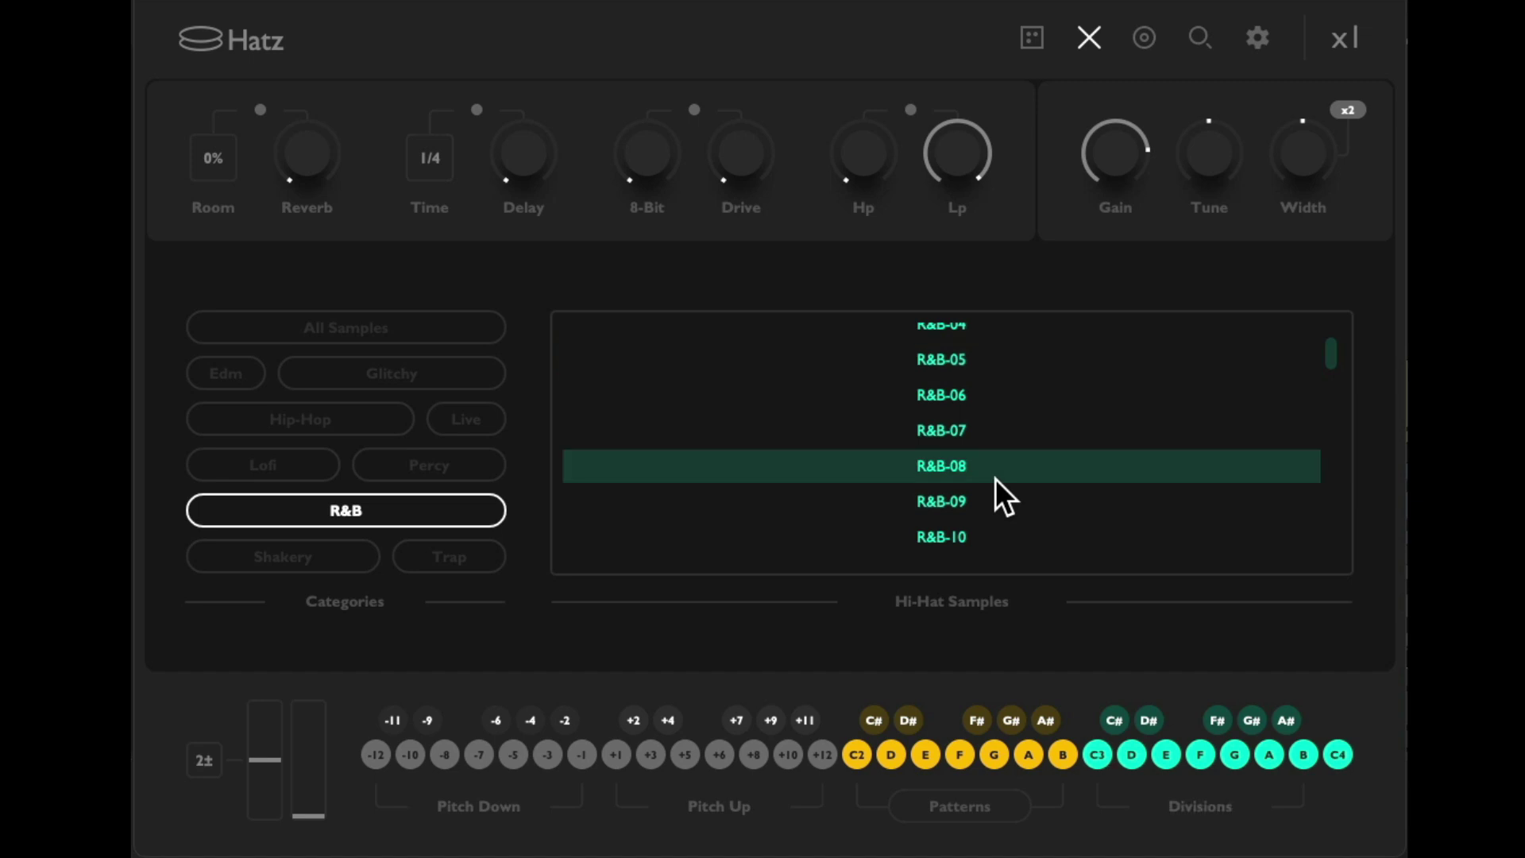
{"action": "left_click", "coordinate": [262, 564]}
{"action": "scroll", "coordinate": [887, 516], "scroll_direction": "up", "scroll_amount": 3}
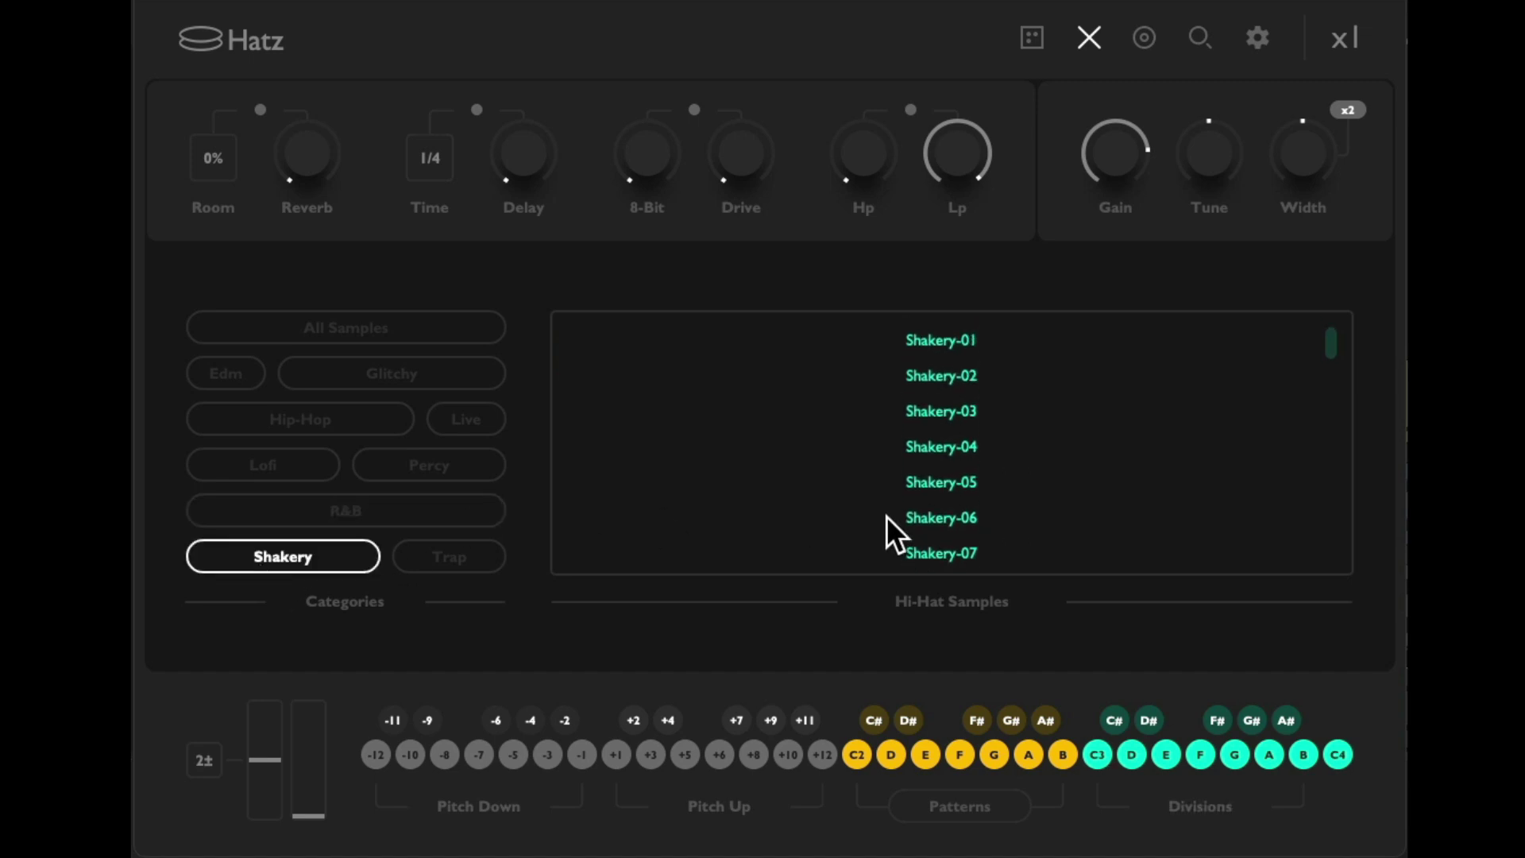
{"action": "left_click", "coordinate": [1034, 338]}
{"action": "left_click", "coordinate": [1027, 373]}
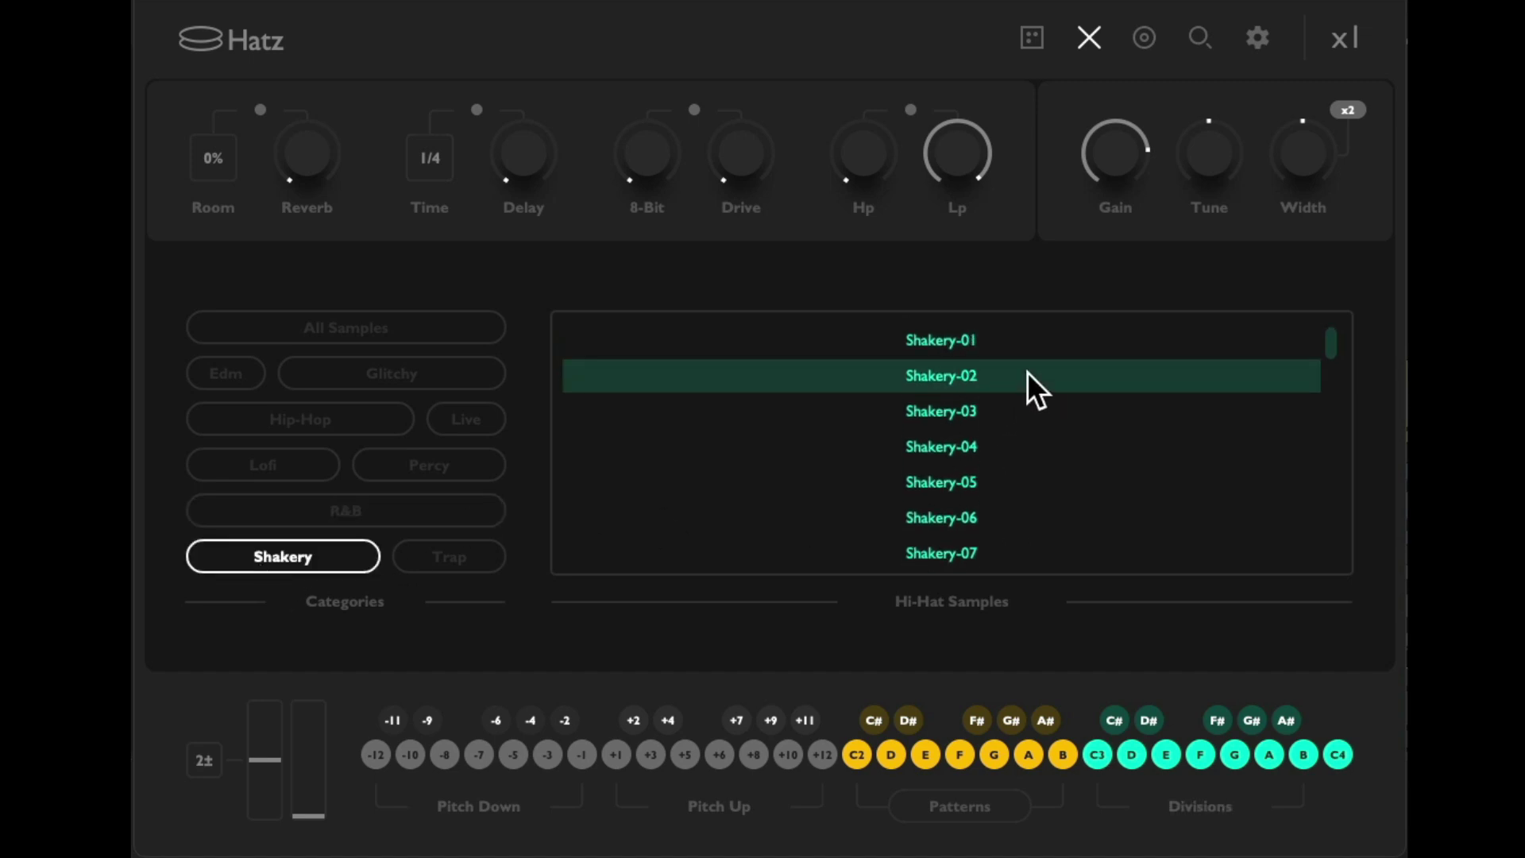
{"action": "left_click", "coordinate": [1031, 411]}
Audition Trap-01, Trap-04, Trap-07 and Edm-03, then choose Edm-04 and open its editing view
{"action": "left_click", "coordinate": [497, 554]}
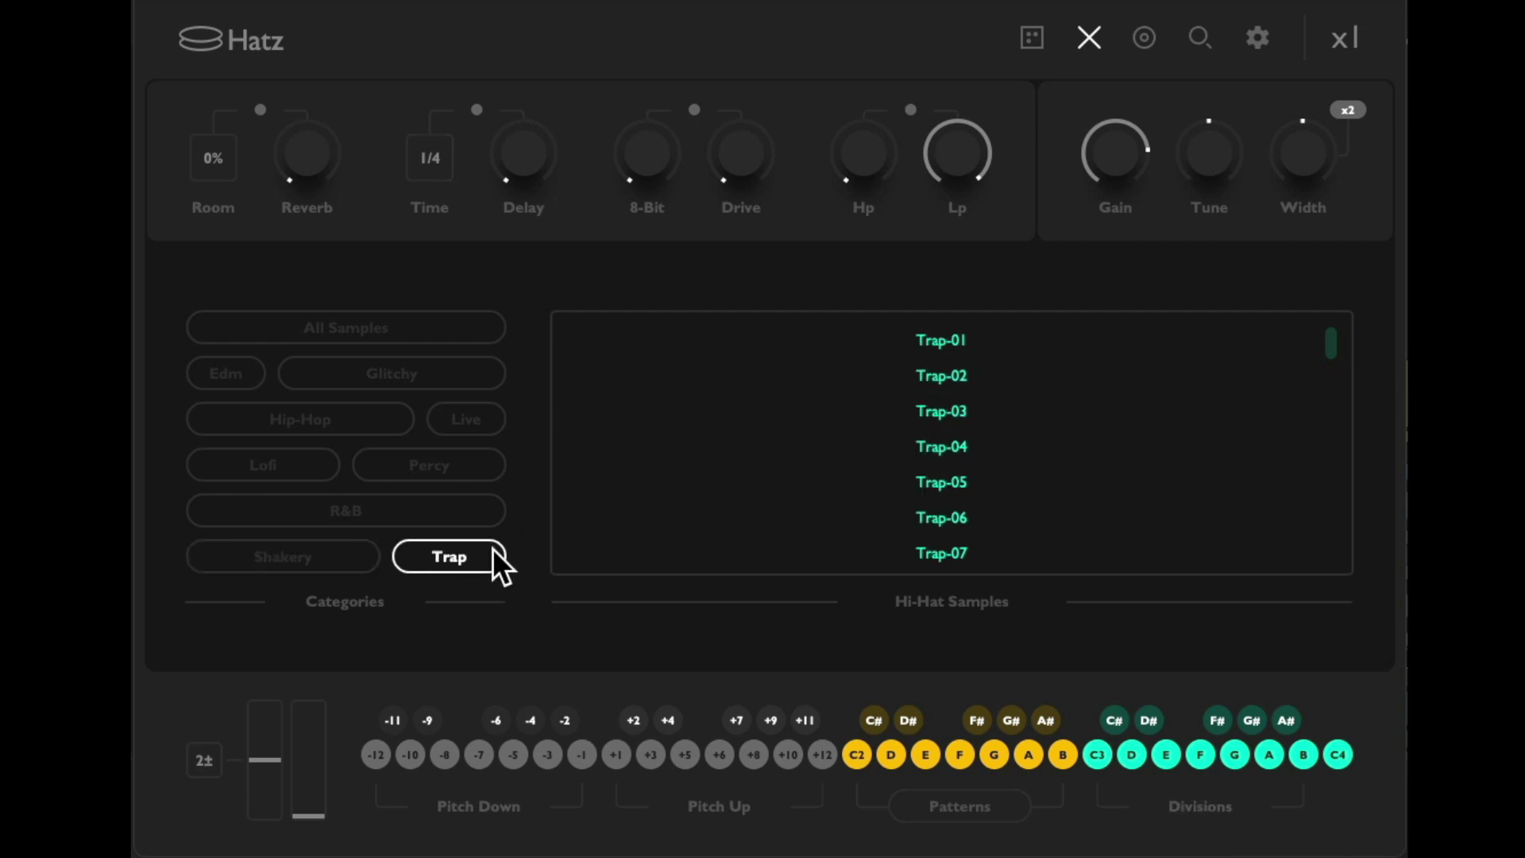
{"action": "left_click", "coordinate": [999, 342]}
{"action": "left_click", "coordinate": [1016, 451]}
{"action": "scroll", "coordinate": [1017, 451], "scroll_direction": "down", "scroll_amount": 2}
{"action": "left_click", "coordinate": [968, 479]}
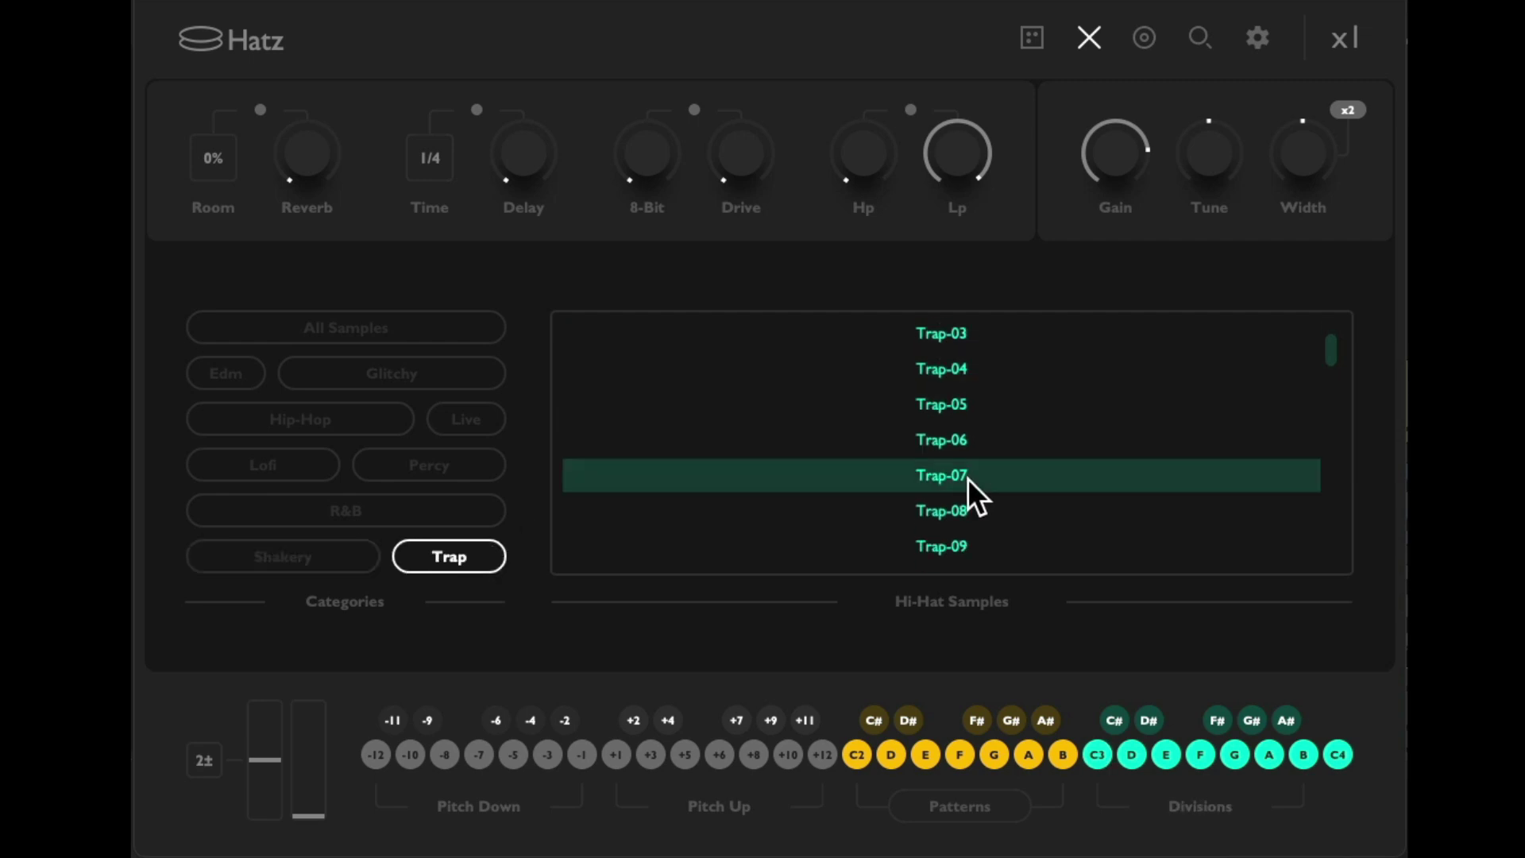
{"action": "left_click", "coordinate": [240, 380]}
{"action": "scroll", "coordinate": [871, 446], "scroll_direction": "up", "scroll_amount": 2}
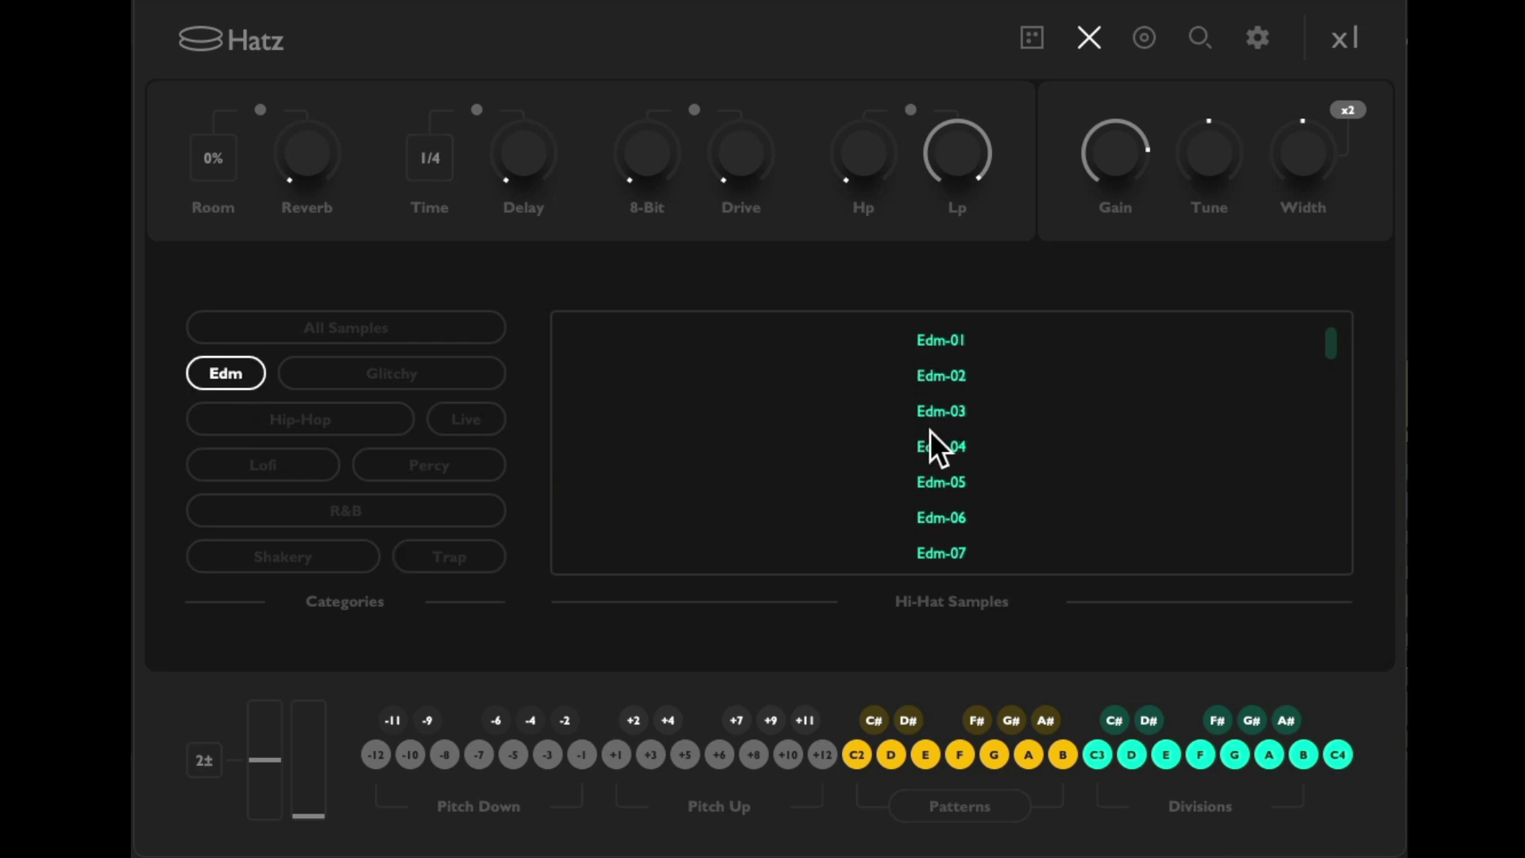
{"action": "left_click", "coordinate": [985, 416]}
{"action": "left_click", "coordinate": [1000, 441]}
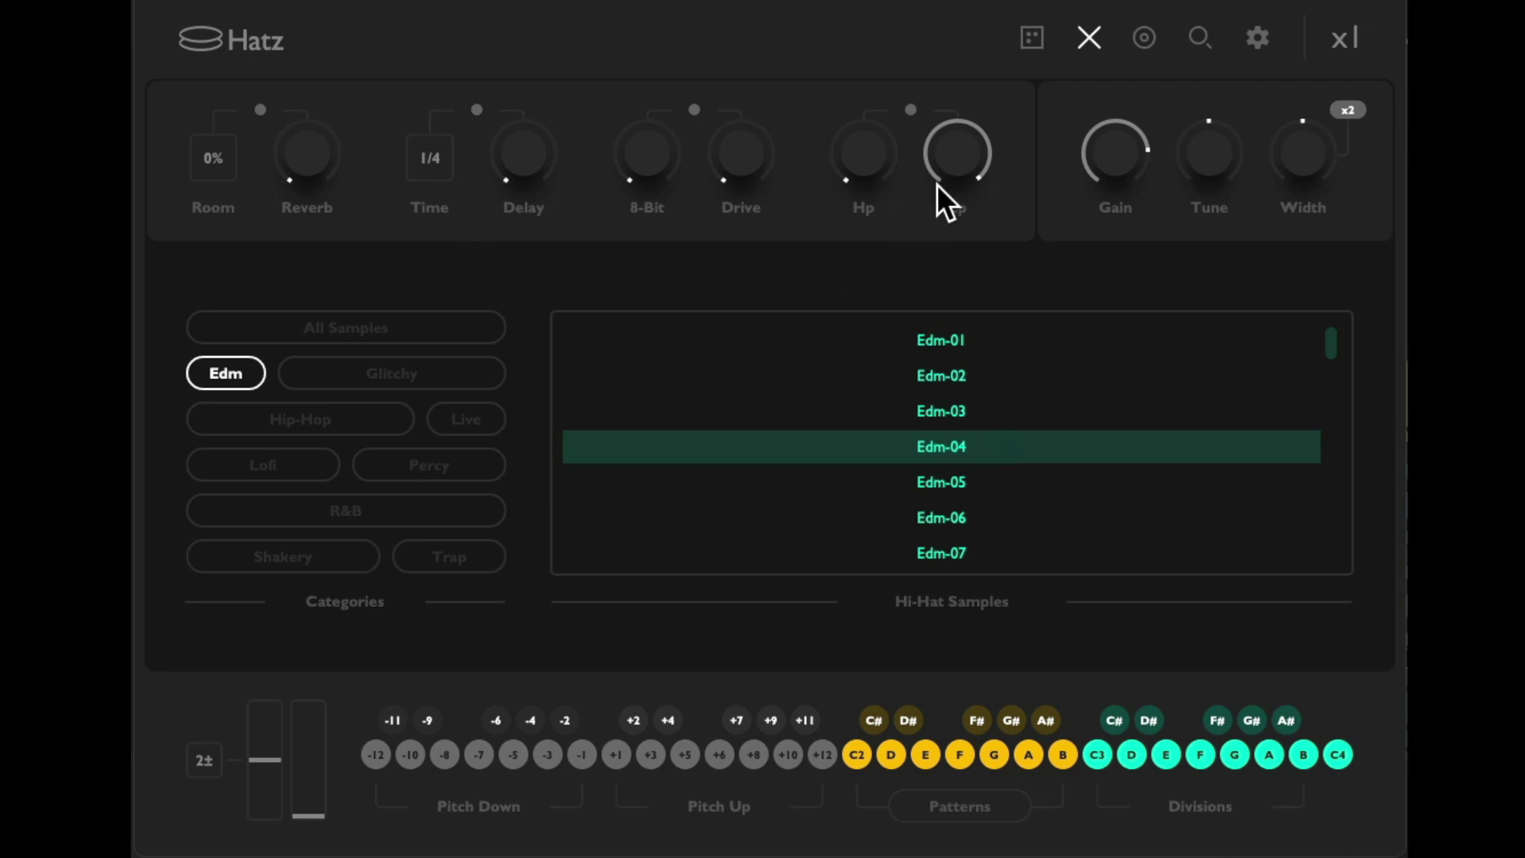
{"action": "left_click", "coordinate": [1091, 40]}
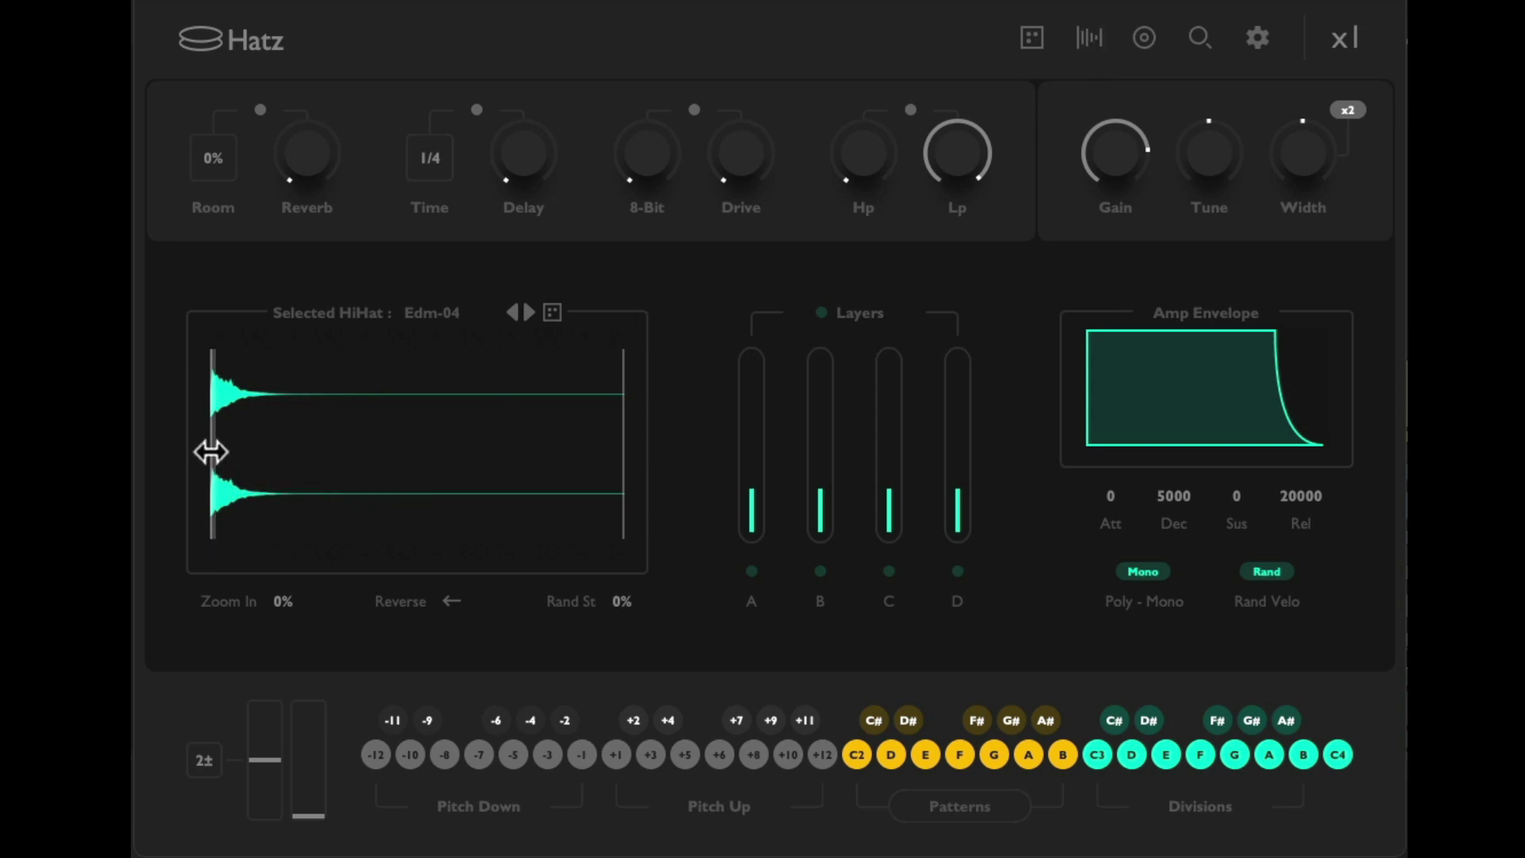
{"action": "left_click_drag", "start_coordinate": [211, 449], "coordinate": [233, 450]}
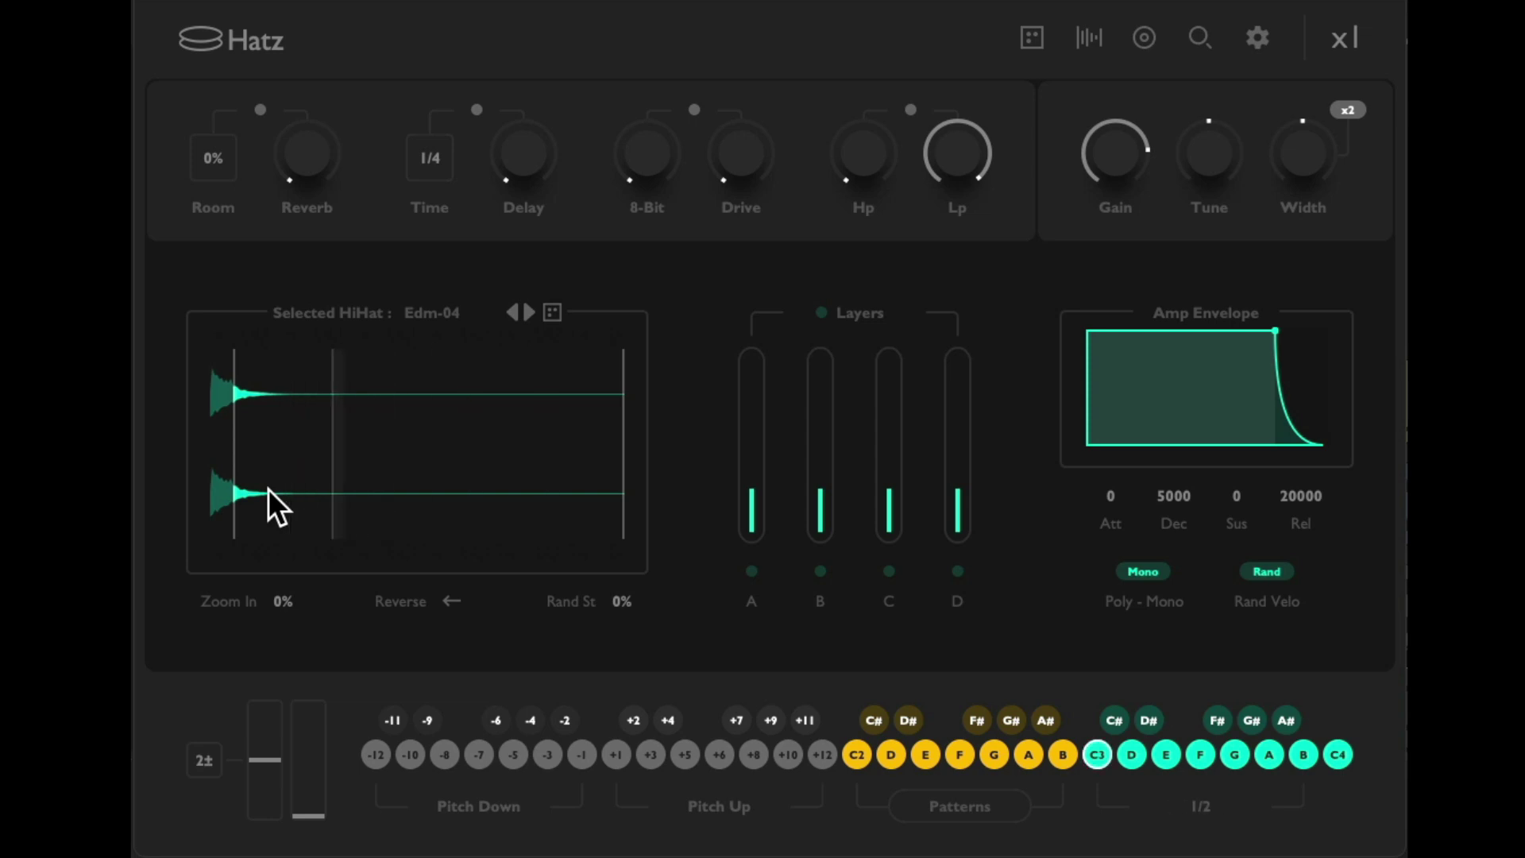
{"action": "left_click_drag", "start_coordinate": [231, 445], "coordinate": [211, 456]}
{"action": "left_click_drag", "start_coordinate": [621, 445], "coordinate": [221, 490]}
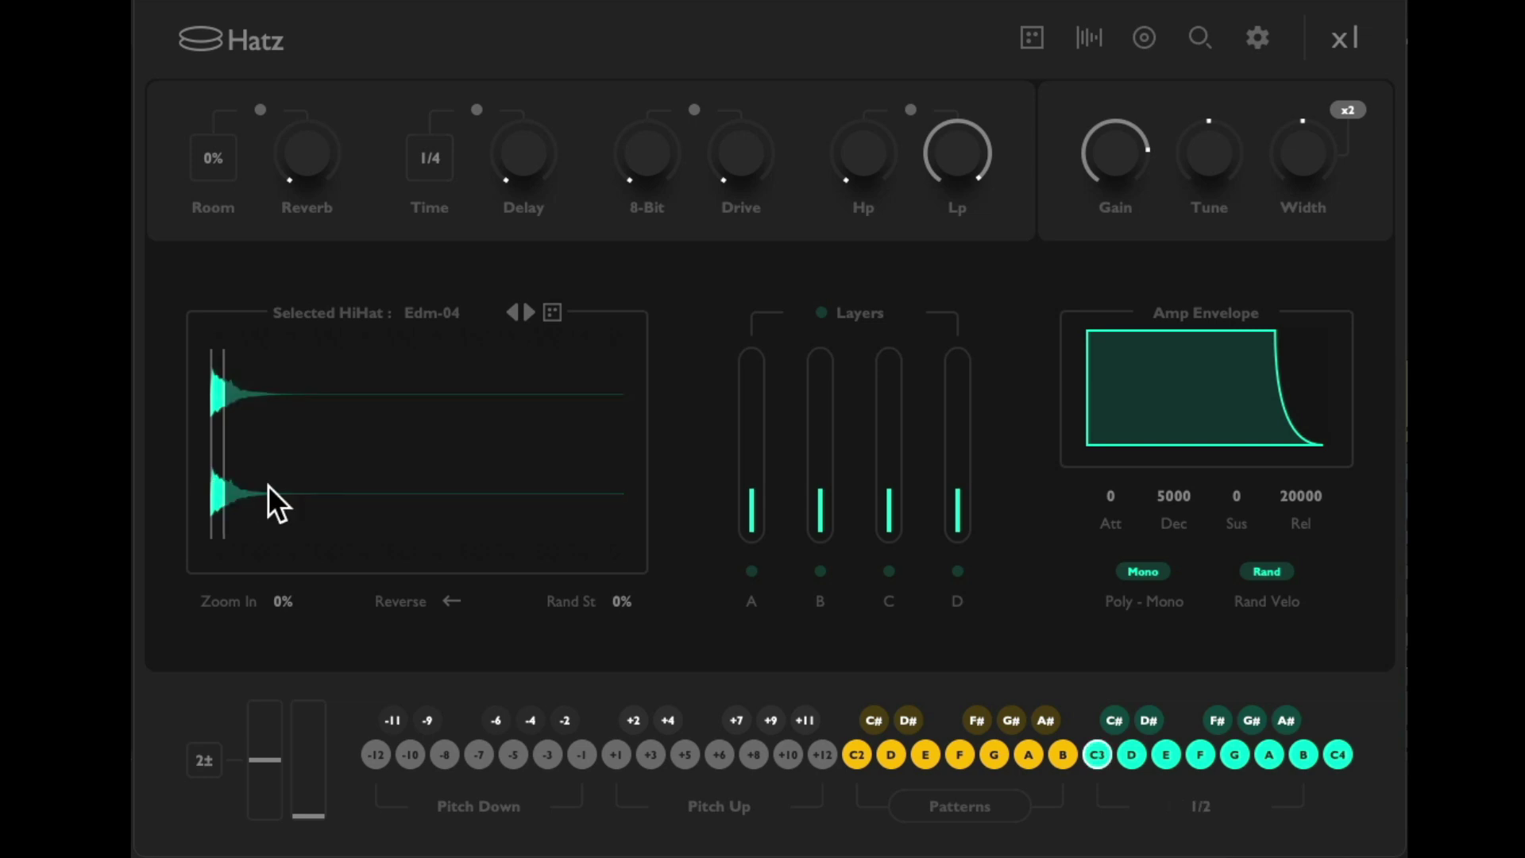
{"action": "left_click_drag", "start_coordinate": [225, 456], "coordinate": [716, 446]}
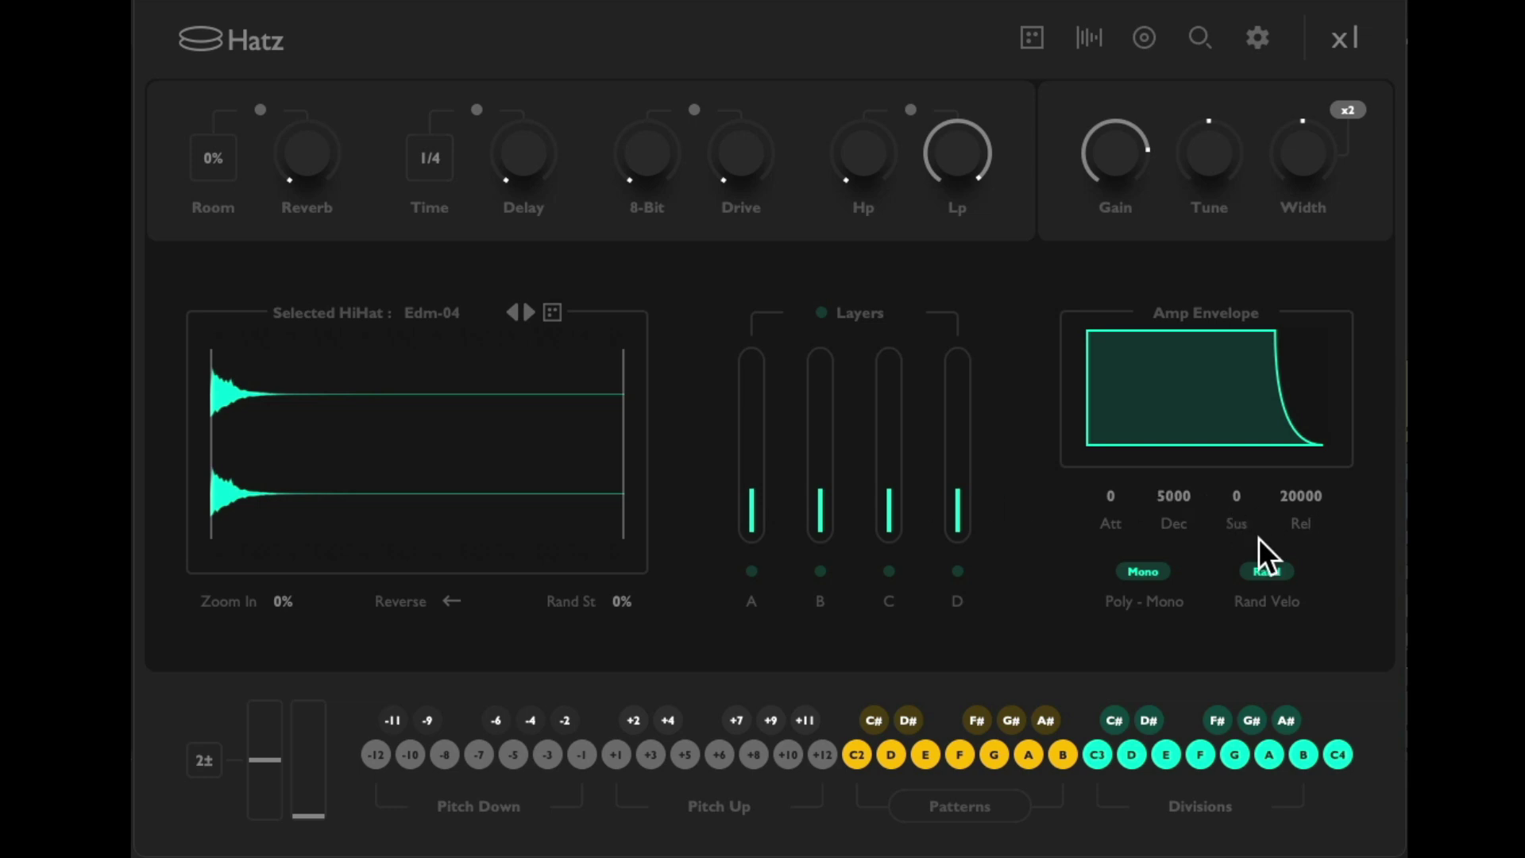
{"action": "left_click_drag", "start_coordinate": [1119, 502], "coordinate": [1090, 651]}
{"action": "left_click_drag", "start_coordinate": [1235, 496], "coordinate": [1226, 593]}
{"action": "left_click_drag", "start_coordinate": [1305, 496], "coordinate": [1297, 284]}
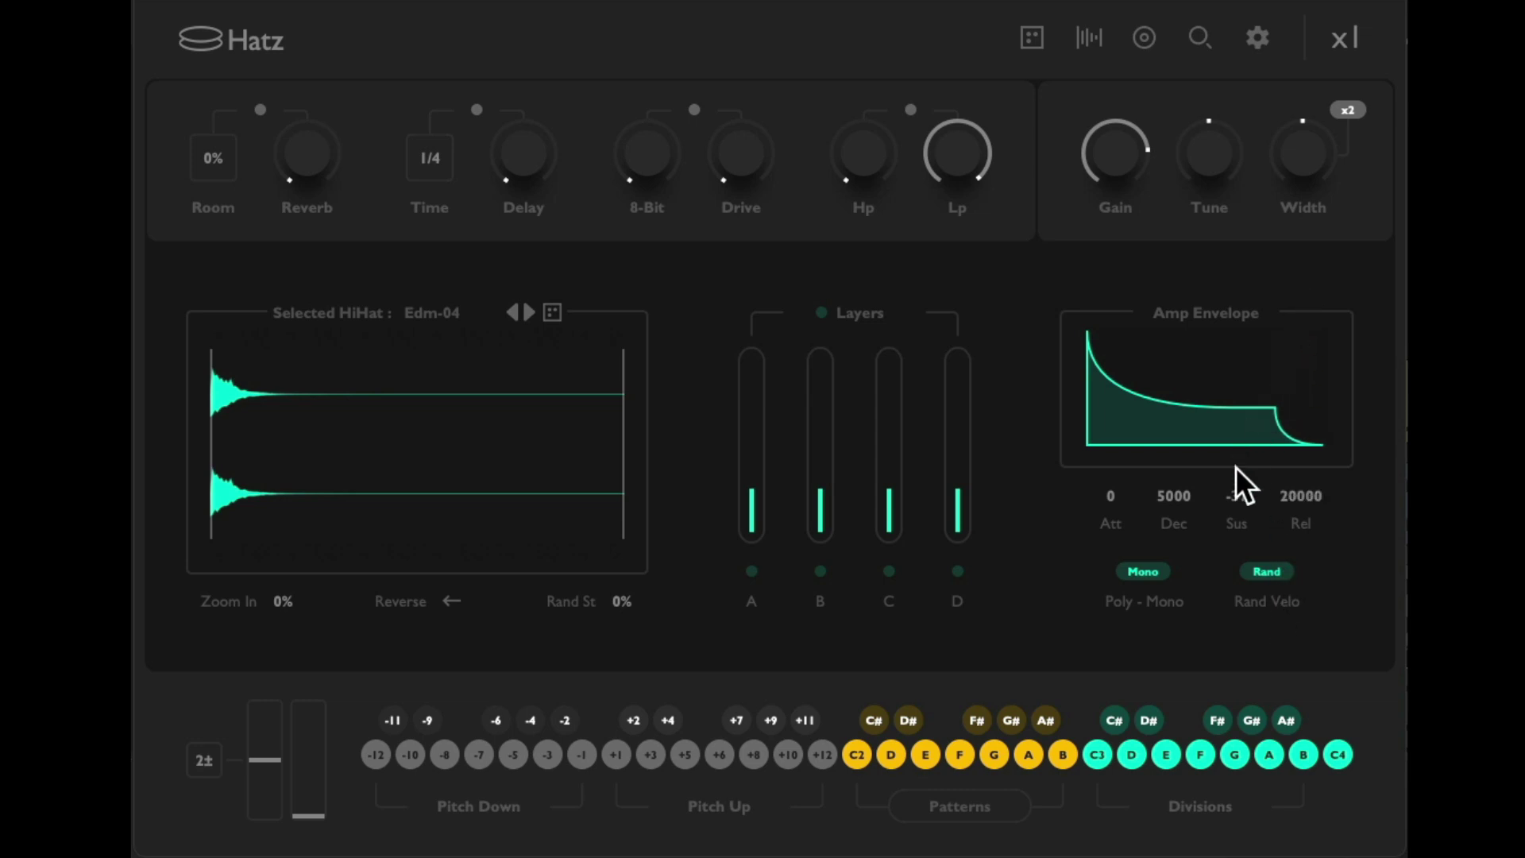
{"action": "left_click_drag", "start_coordinate": [1233, 485], "coordinate": [1258, 249]}
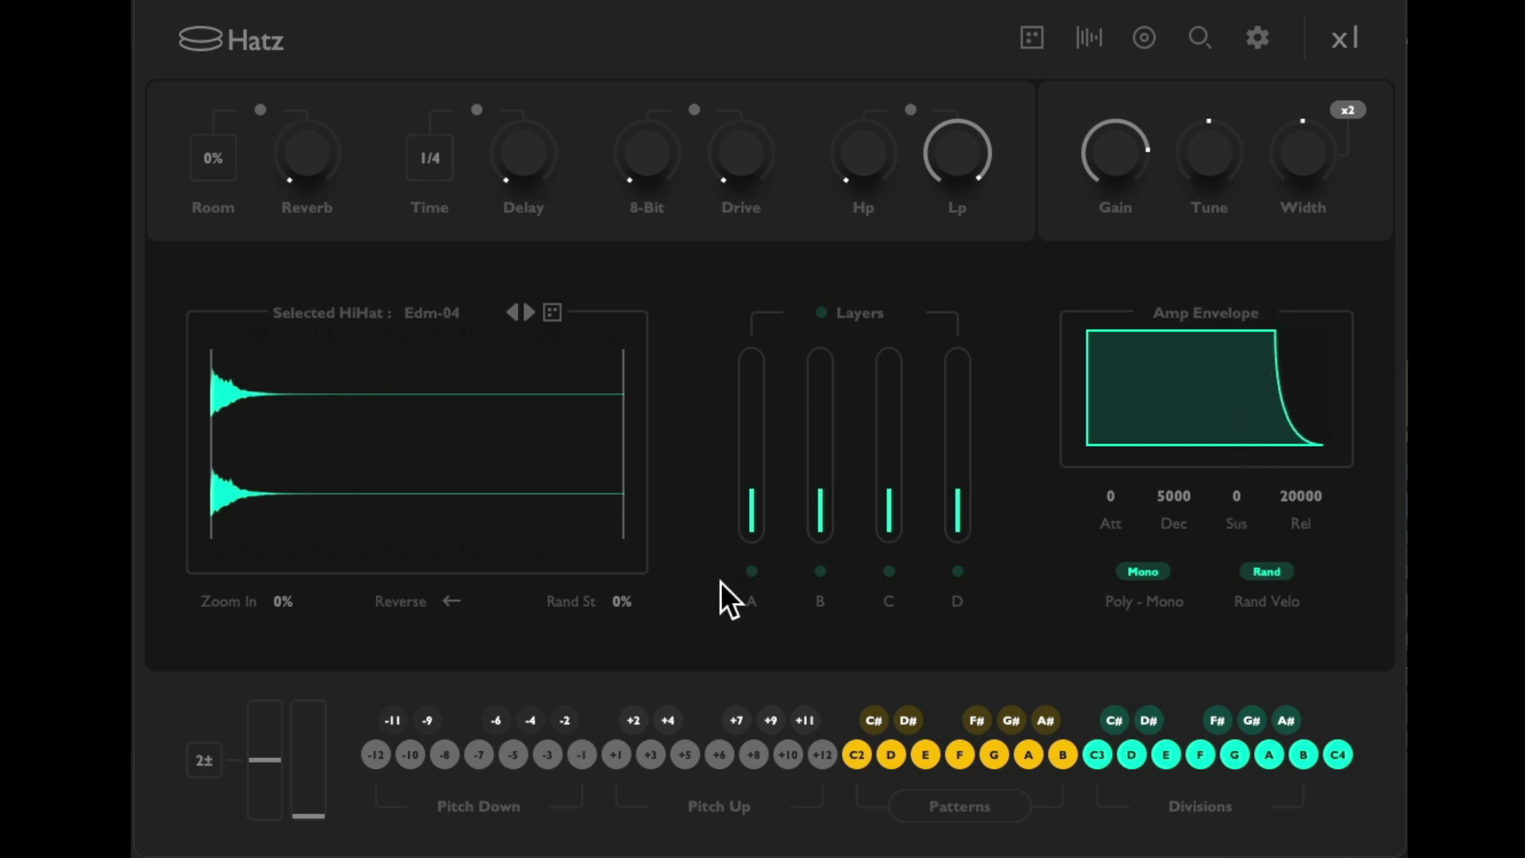
Toggle layer B's dot, then set layer levels to A 70%, B 53% and C 43%
{"action": "left_click", "coordinate": [817, 599]}
{"action": "left_click_drag", "start_coordinate": [748, 502], "coordinate": [771, 567]}
{"action": "left_click_drag", "start_coordinate": [820, 514], "coordinate": [816, 570]}
{"action": "left_click_drag", "start_coordinate": [893, 507], "coordinate": [895, 546]}
Set layer D to about 20%, add a small reverb with 70% room, and a small delay
{"action": "left_click_drag", "start_coordinate": [955, 510], "coordinate": [960, 474]}
{"action": "left_click_drag", "start_coordinate": [308, 157], "coordinate": [315, 64]}
{"action": "left_click_drag", "start_coordinate": [221, 155], "coordinate": [354, 314]}
{"action": "left_click_drag", "start_coordinate": [297, 145], "coordinate": [267, 222]}
{"action": "mouse_move", "coordinate": [519, 157]}
{"action": "left_mouse_down"}
{"action": "mouse_move", "coordinate": [525, 120]}
{"action": "mouse_move", "coordinate": [537, 161]}
{"action": "mouse_move", "coordinate": [517, 159]}
{"action": "mouse_move", "coordinate": [523, 147]}
{"action": "left_mouse_up"}
Set delay time 1/16 at 7%, drive 68%, 8-Bit 46, and high-pass filter 739 Hz
{"action": "left_click", "coordinate": [436, 157]}
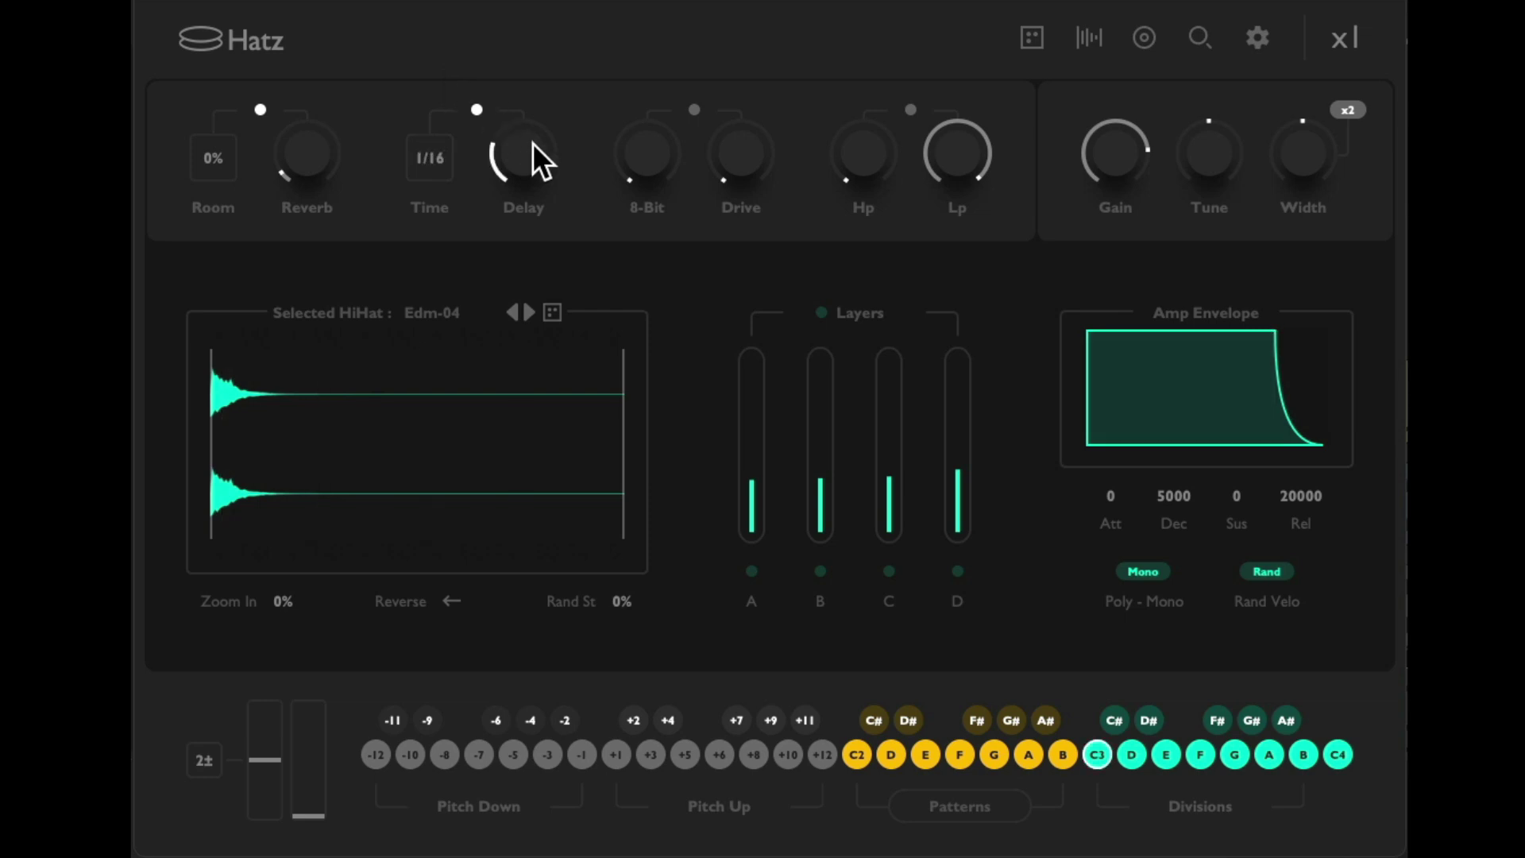
{"action": "mouse_move", "coordinate": [523, 147]}
{"action": "left_mouse_down"}
{"action": "mouse_move", "coordinate": [520, 190]}
{"action": "mouse_move", "coordinate": [537, 197]}
{"action": "mouse_move", "coordinate": [522, 173]}
{"action": "left_mouse_up"}
{"action": "left_click_drag", "start_coordinate": [751, 160], "coordinate": [745, 78]}
{"action": "left_click_drag", "start_coordinate": [645, 155], "coordinate": [652, 190]}
{"action": "left_click", "coordinate": [911, 109]}
{"action": "left_click_drag", "start_coordinate": [862, 171], "coordinate": [948, 70]}
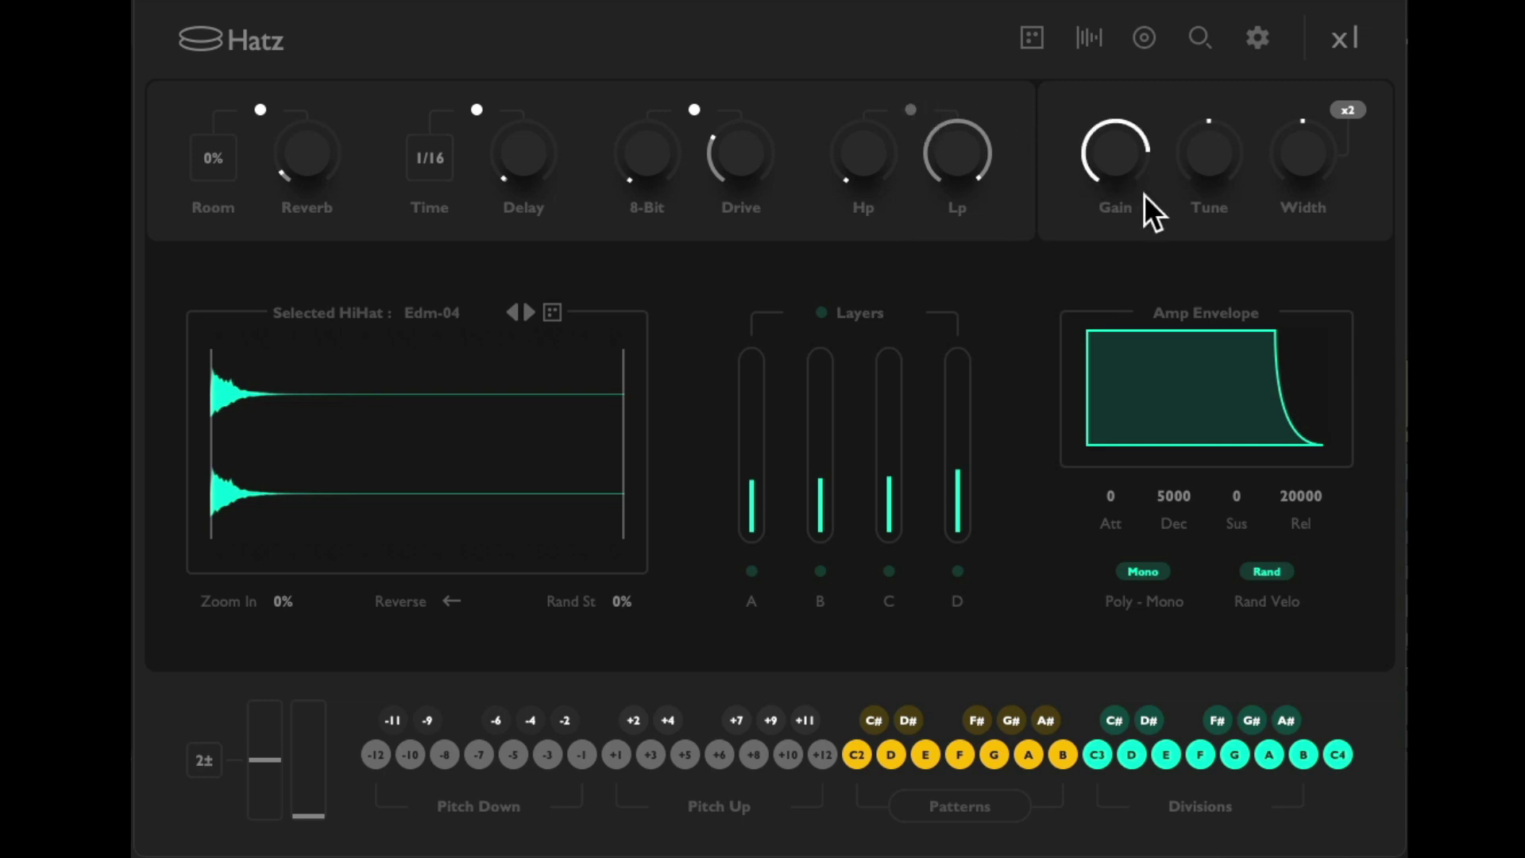
{"action": "left_click_drag", "start_coordinate": [1212, 157], "coordinate": [1206, 51]}
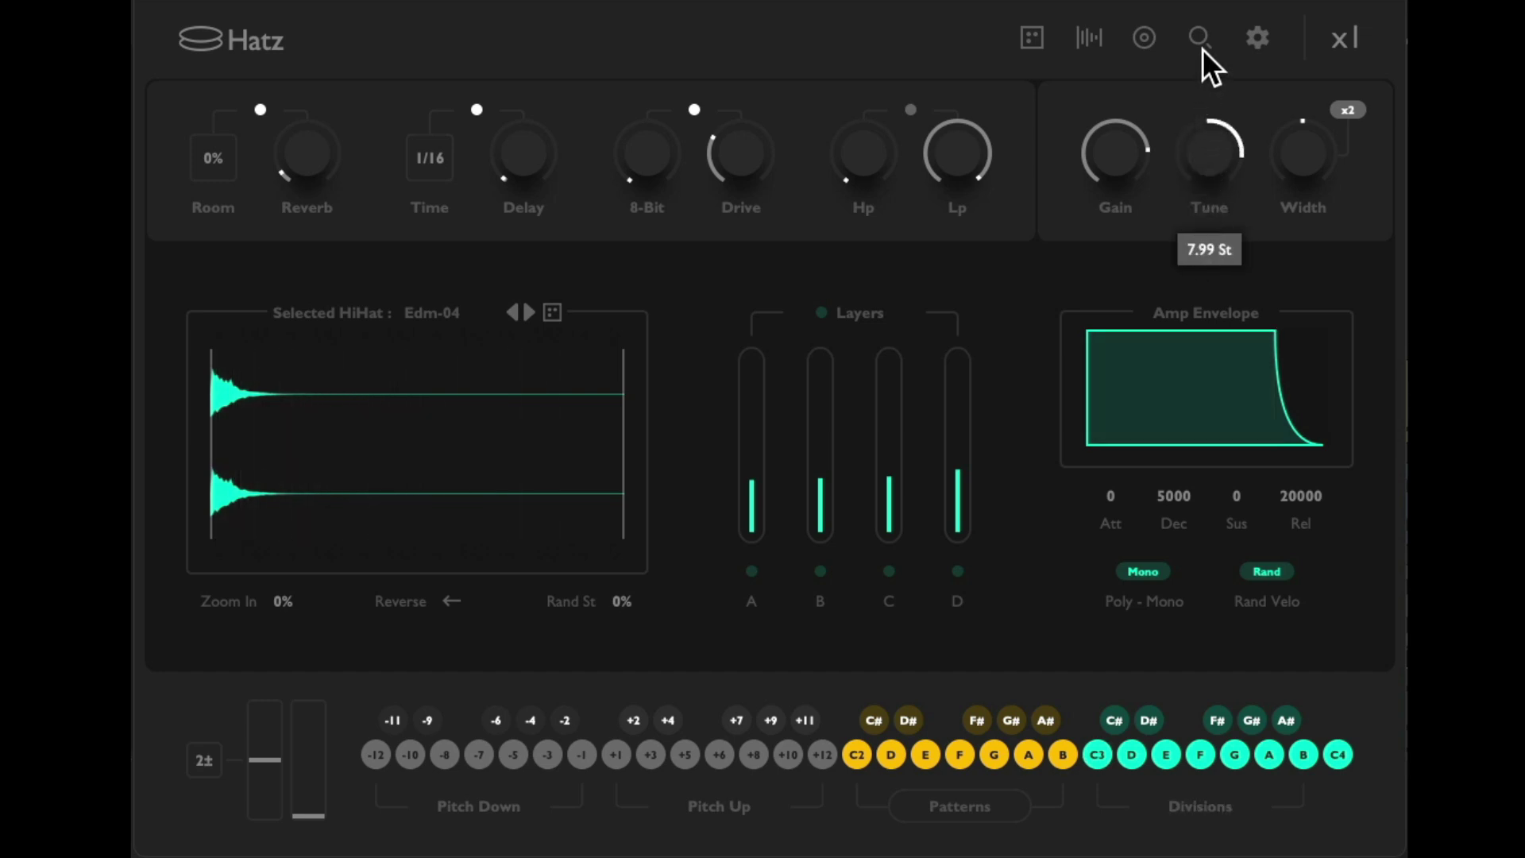
{"action": "double_click", "coordinate": [1221, 158]}
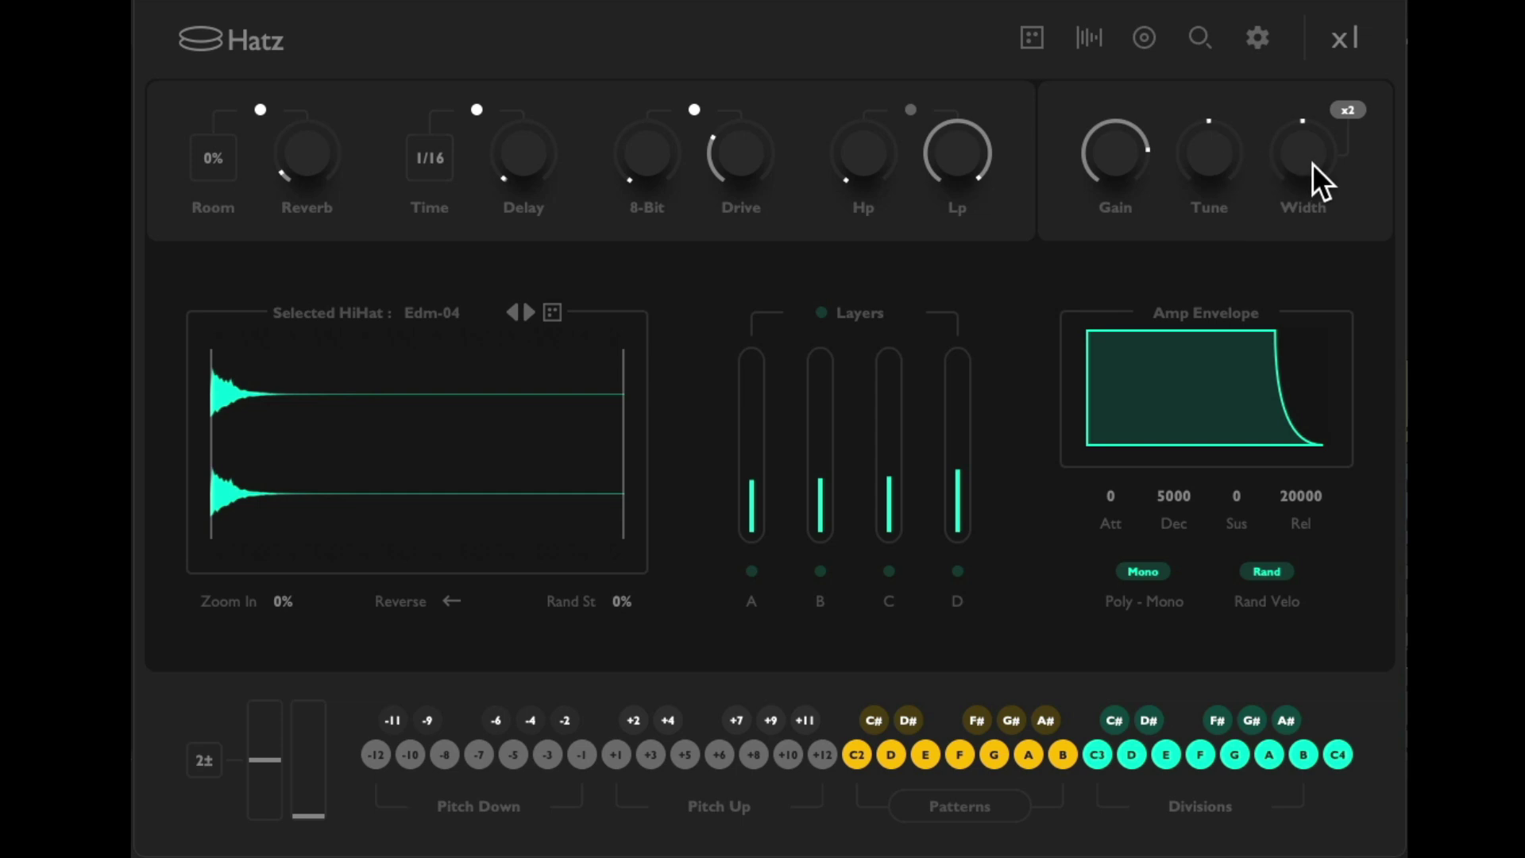
{"action": "left_click_drag", "start_coordinate": [1301, 149], "coordinate": [1307, 2]}
{"action": "left_click_drag", "start_coordinate": [1317, 124], "coordinate": [1306, 150]}
{"action": "double_click", "coordinate": [1305, 150]}
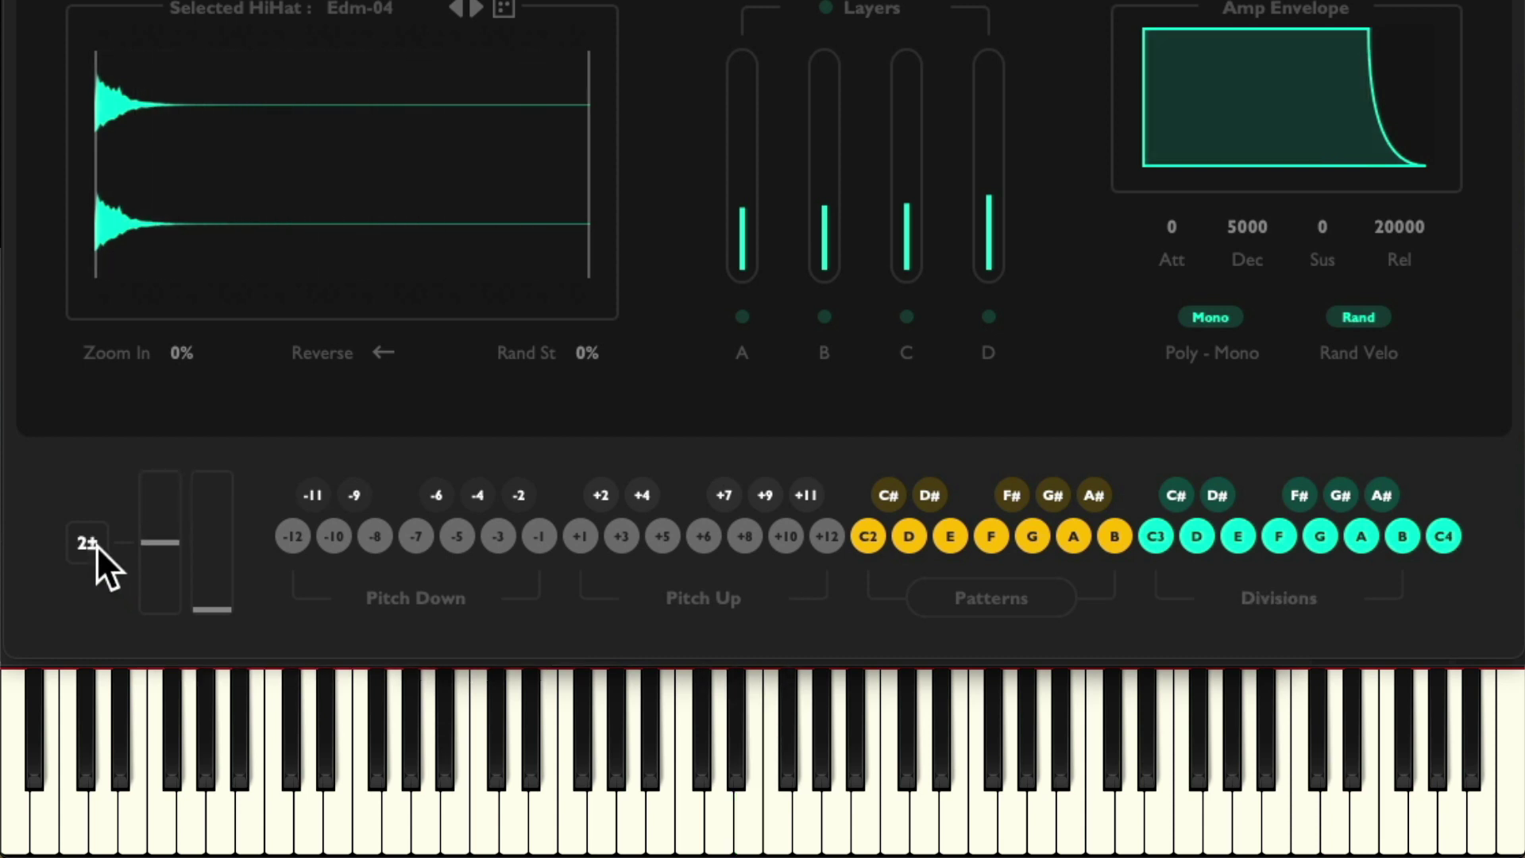
Drag the Hatz pitch-range box beside the wheels from 2± up to 12±
{"action": "left_click_drag", "start_coordinate": [97, 544], "coordinate": [110, 118]}
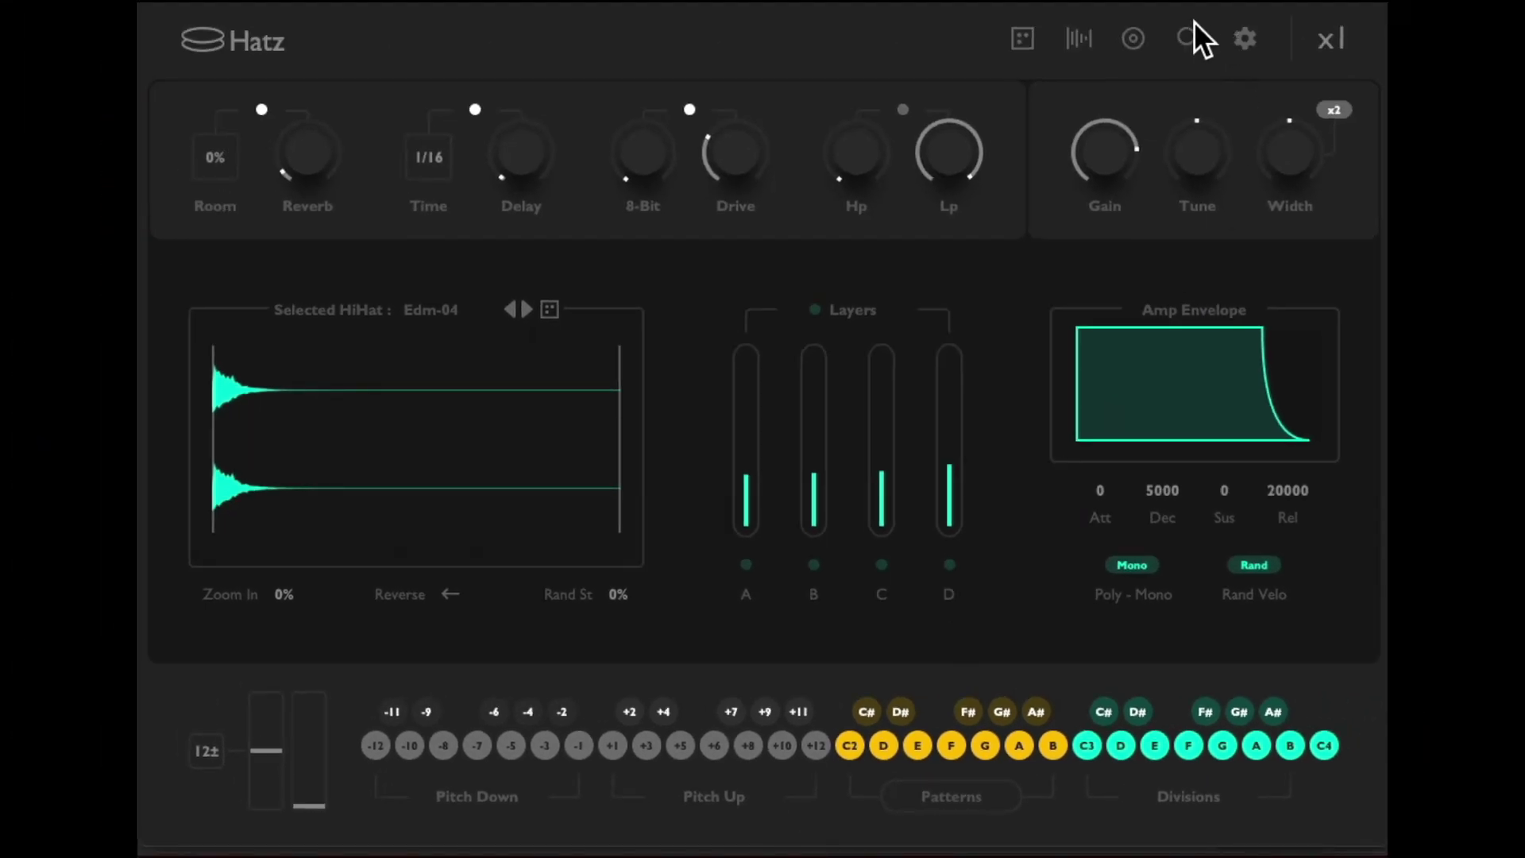
Show Hatz's designers and lower Gain Designer steps 2, 4, 6 and 8
{"action": "left_click", "coordinate": [1133, 38]}
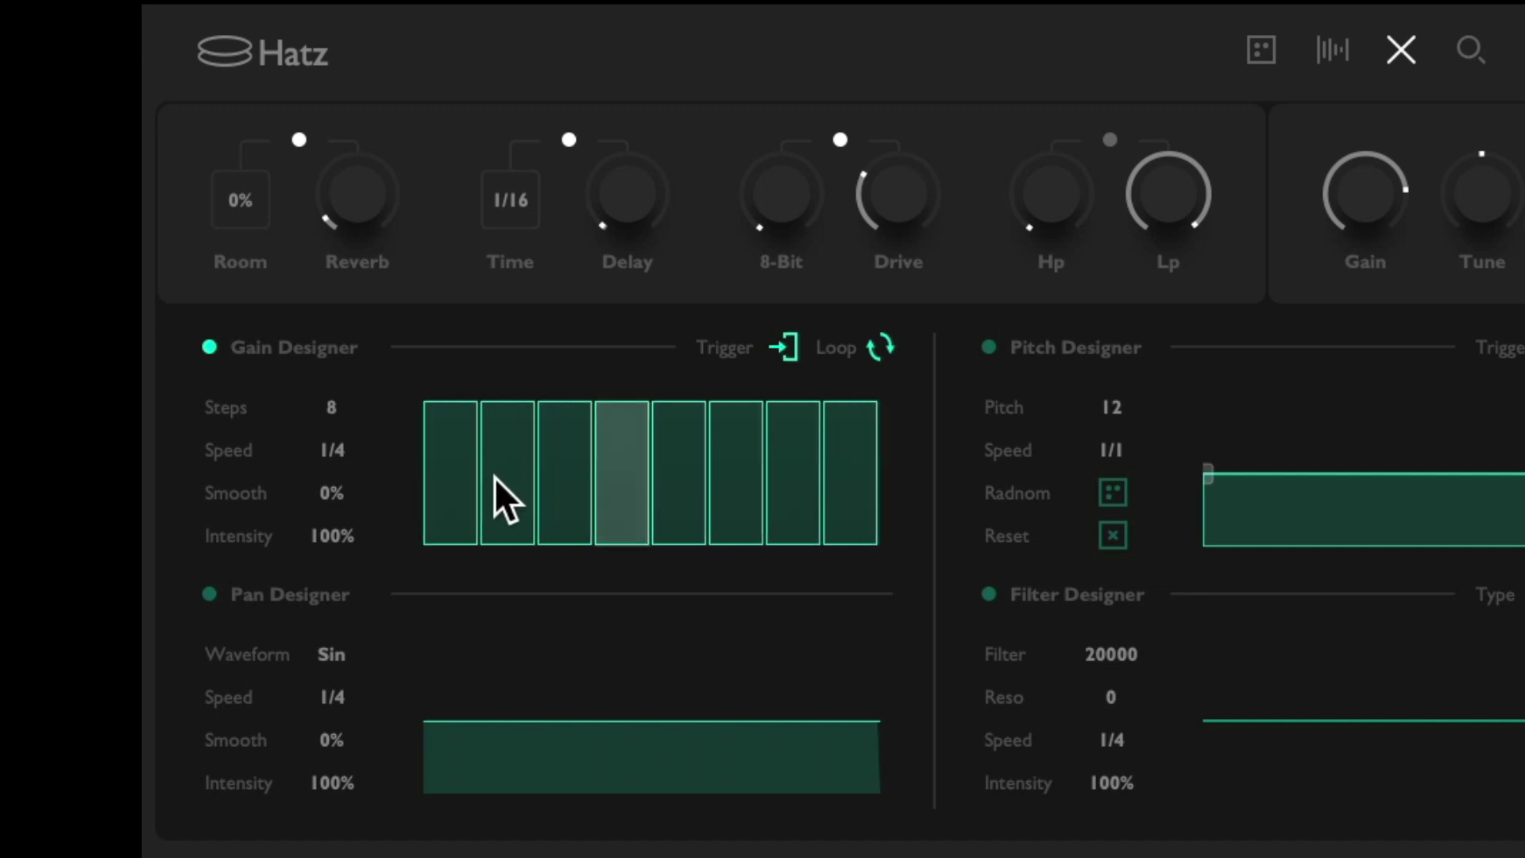
{"action": "left_click", "coordinate": [508, 457]}
{"action": "left_click", "coordinate": [617, 458]}
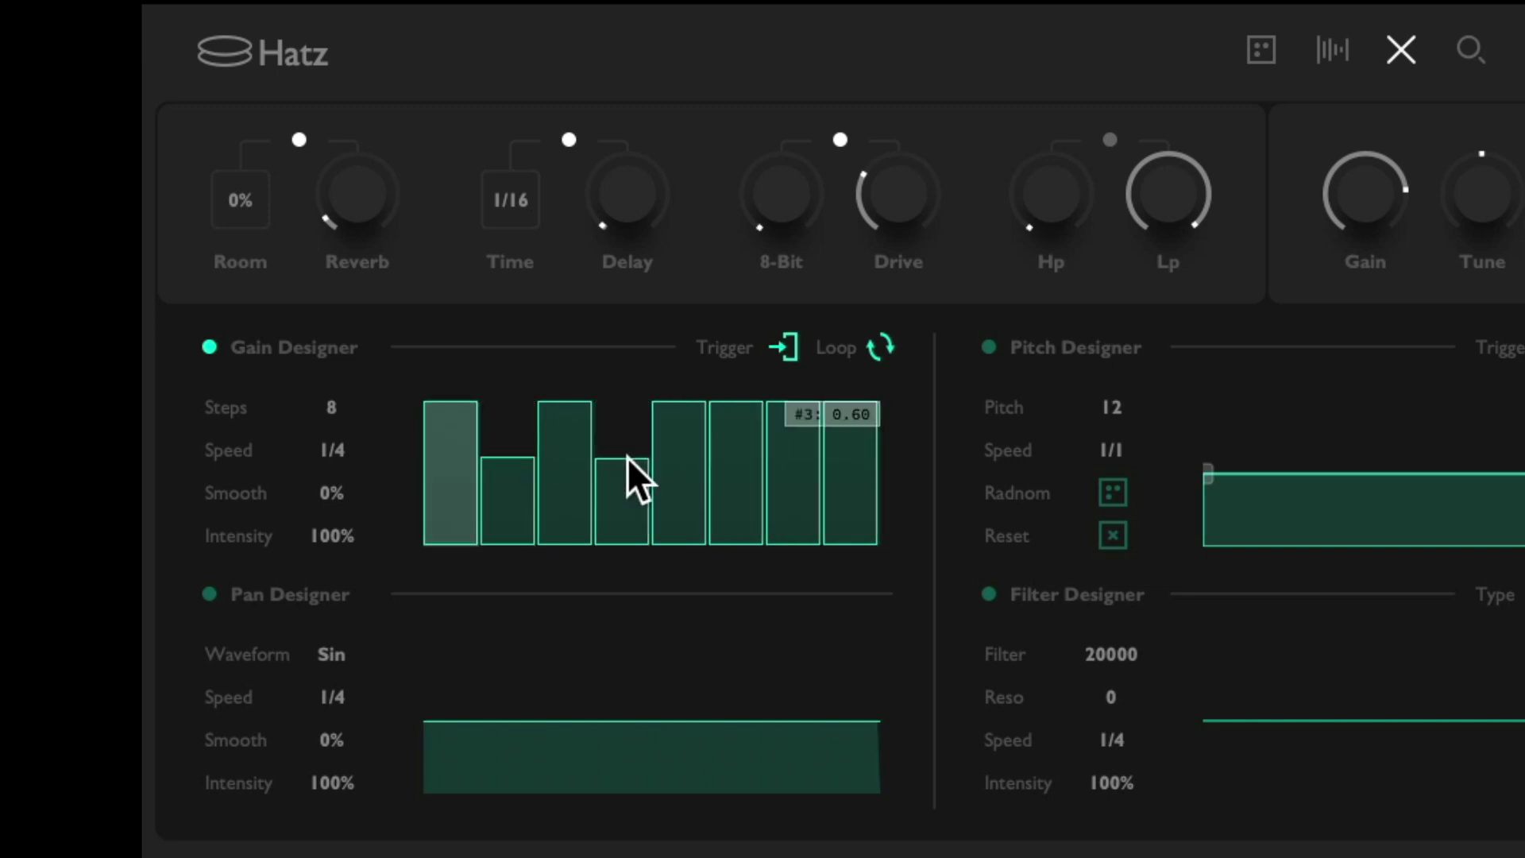
{"action": "left_click", "coordinate": [754, 454]}
{"action": "left_click", "coordinate": [835, 462]}
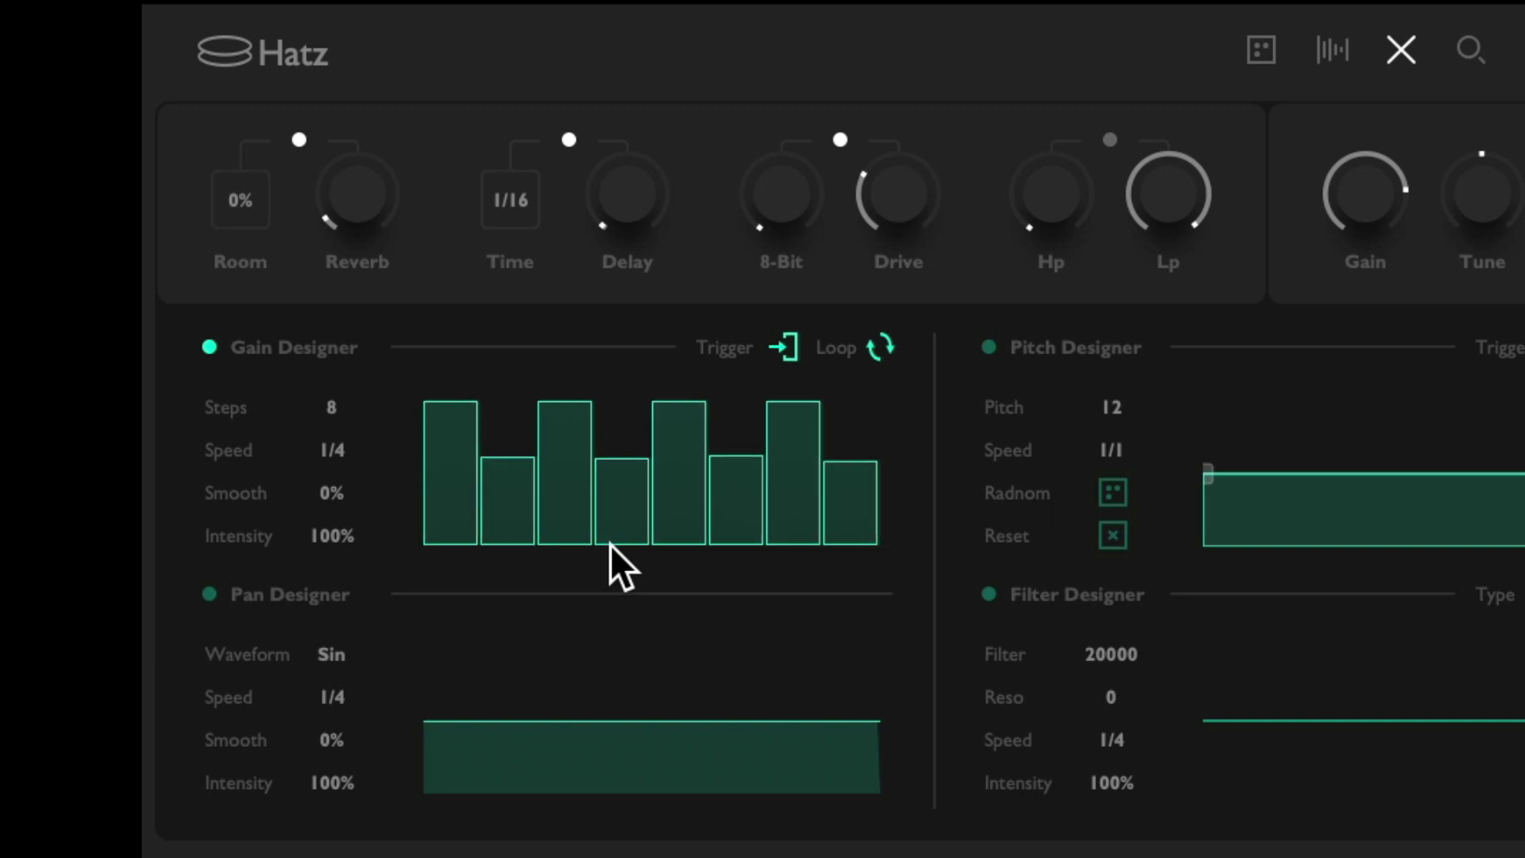
Set the gain pattern speed to 1/8, lower the off-beat steps, and raise step 7 to 0.77
{"action": "left_click_drag", "start_coordinate": [342, 458], "coordinate": [342, 372]}
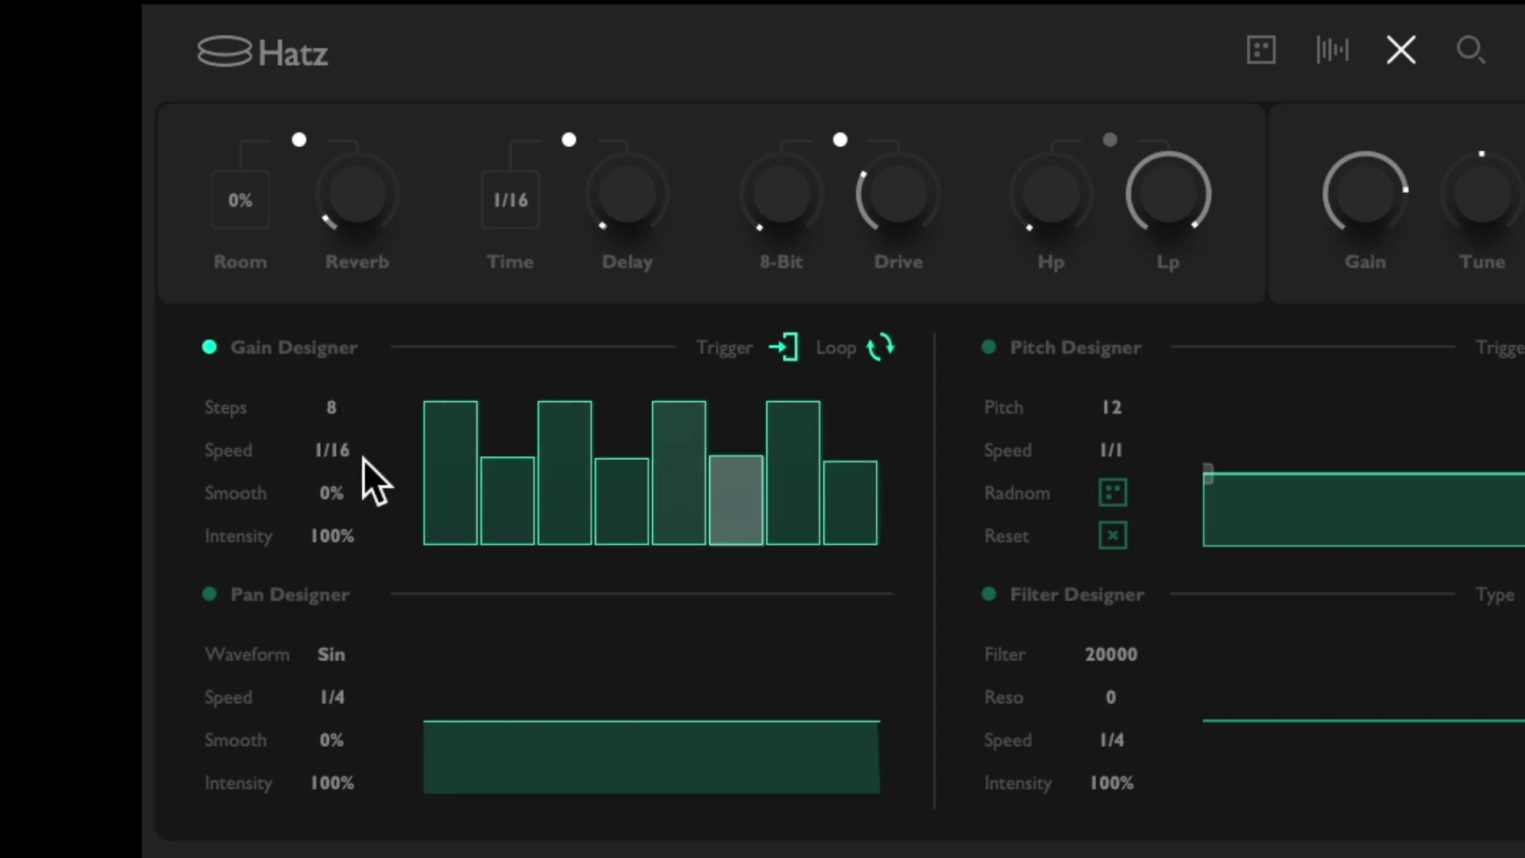
{"action": "left_click_drag", "start_coordinate": [360, 456], "coordinate": [338, 499]}
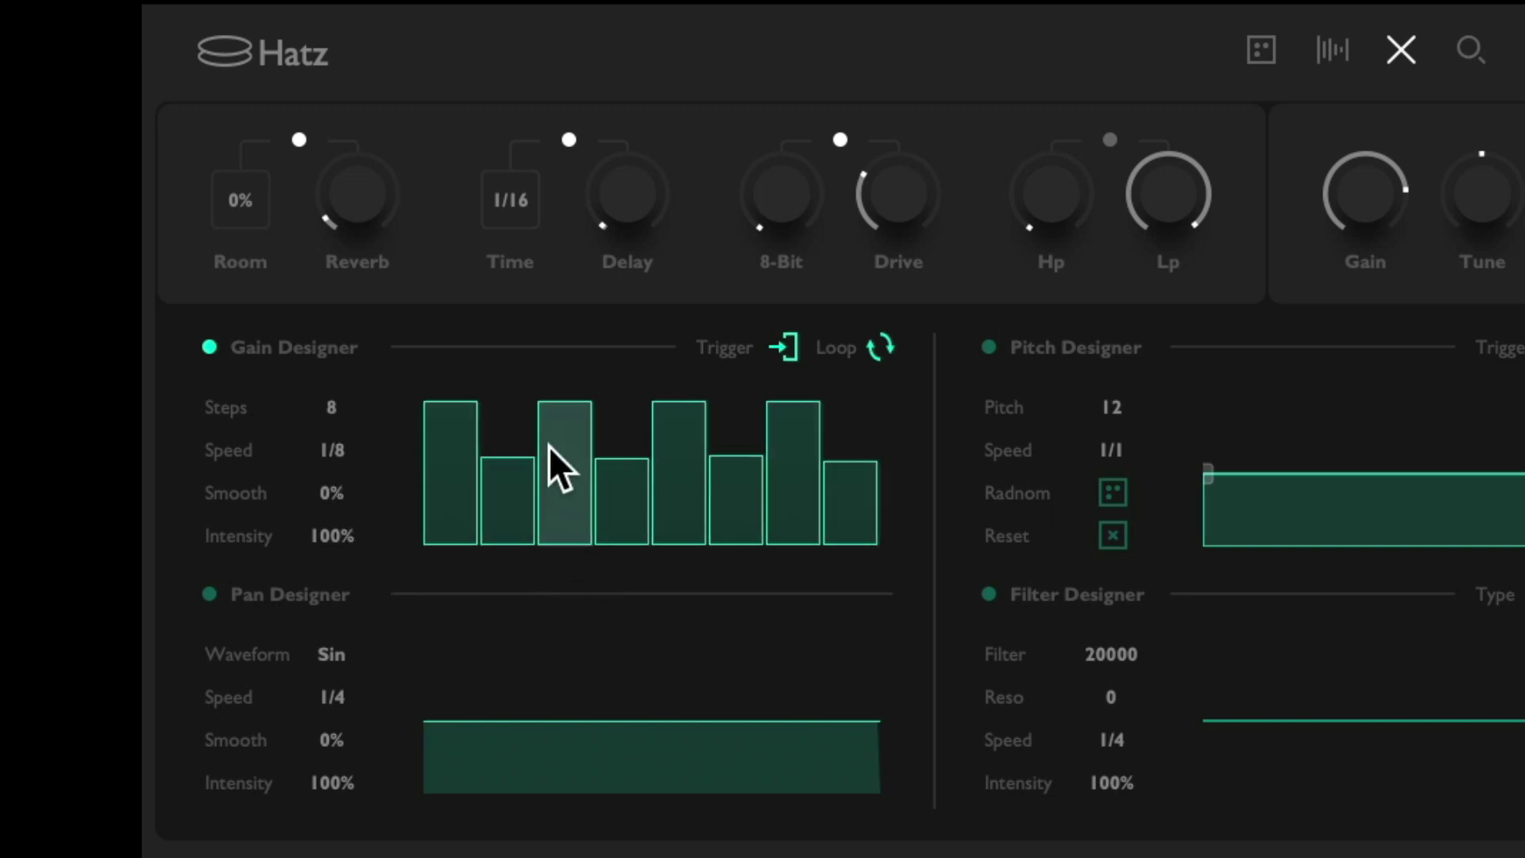
{"action": "left_click", "coordinate": [490, 478]}
{"action": "left_click", "coordinate": [630, 477]}
{"action": "left_click", "coordinate": [724, 477]}
{"action": "left_click", "coordinate": [772, 477]}
{"action": "left_click", "coordinate": [834, 476]}
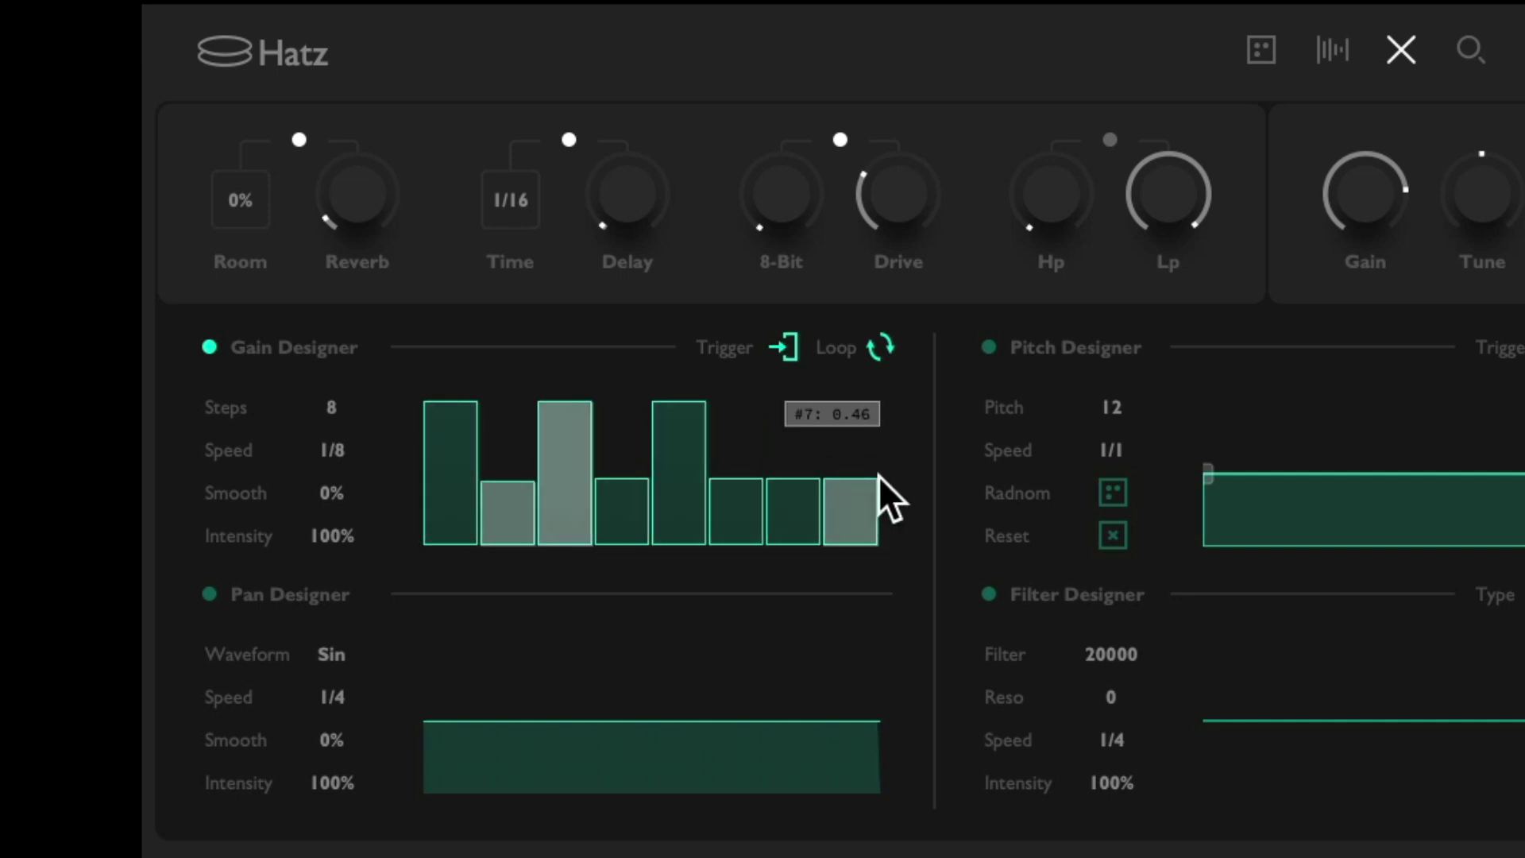
{"action": "left_click", "coordinate": [792, 433]}
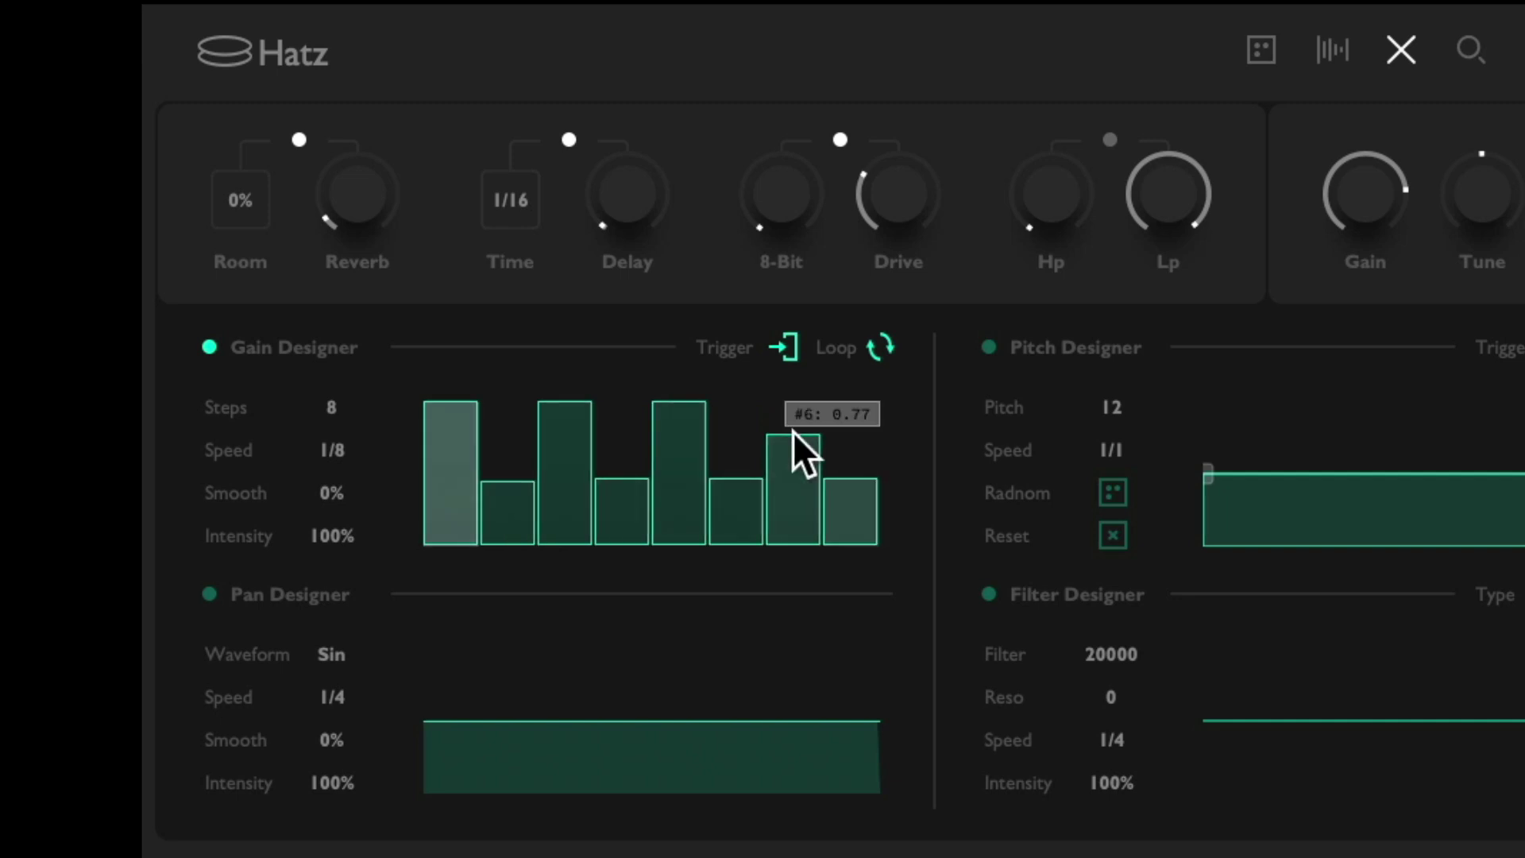
{"action": "left_click", "coordinate": [552, 440]}
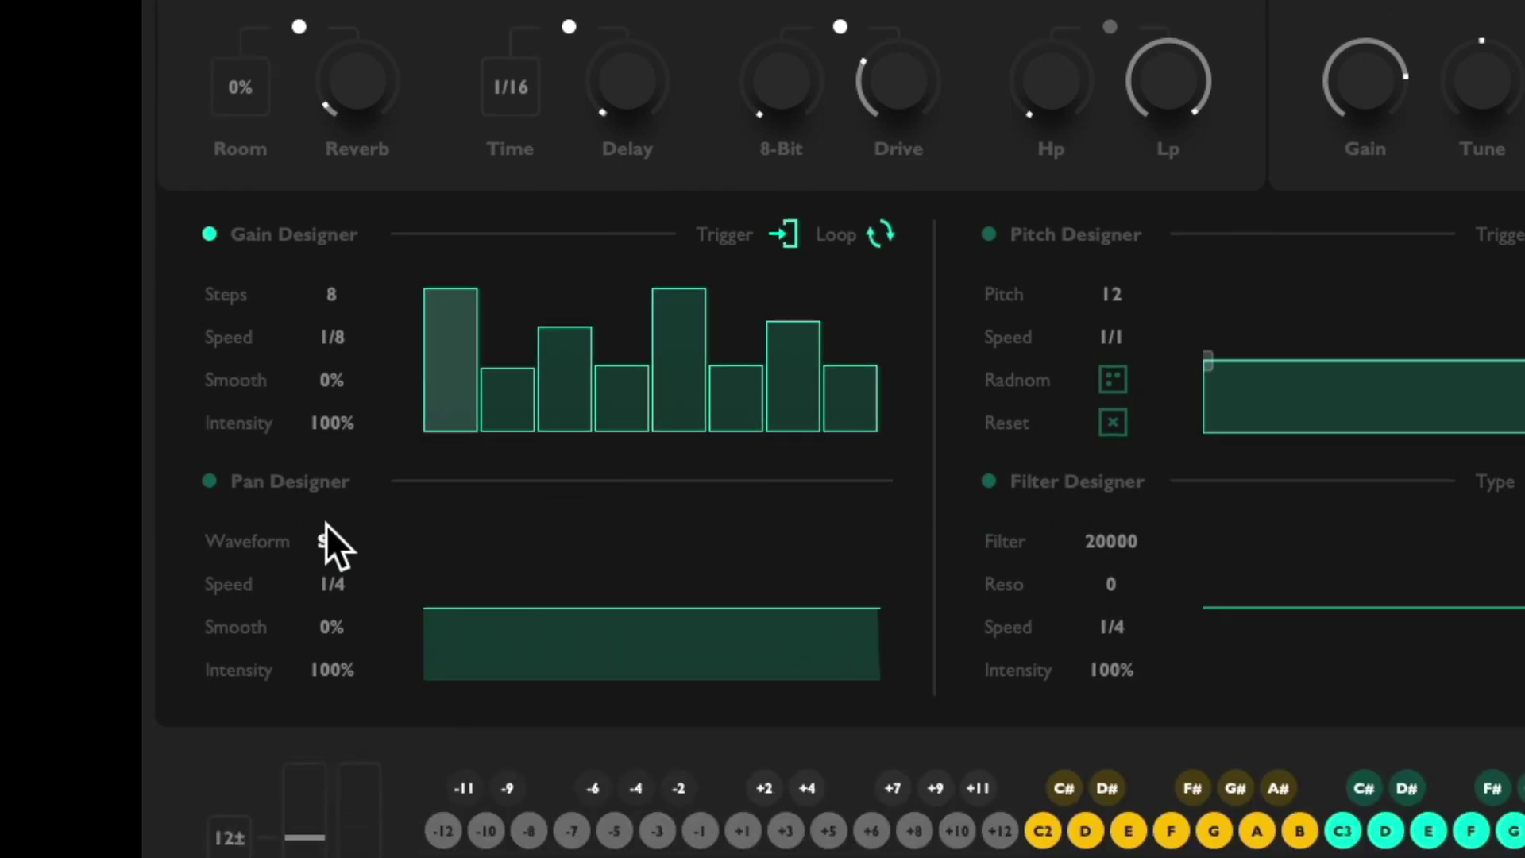
Enable Pan Designer with a sine waveform at 1/4 speed and intensity around 90%
{"action": "left_click", "coordinate": [209, 482]}
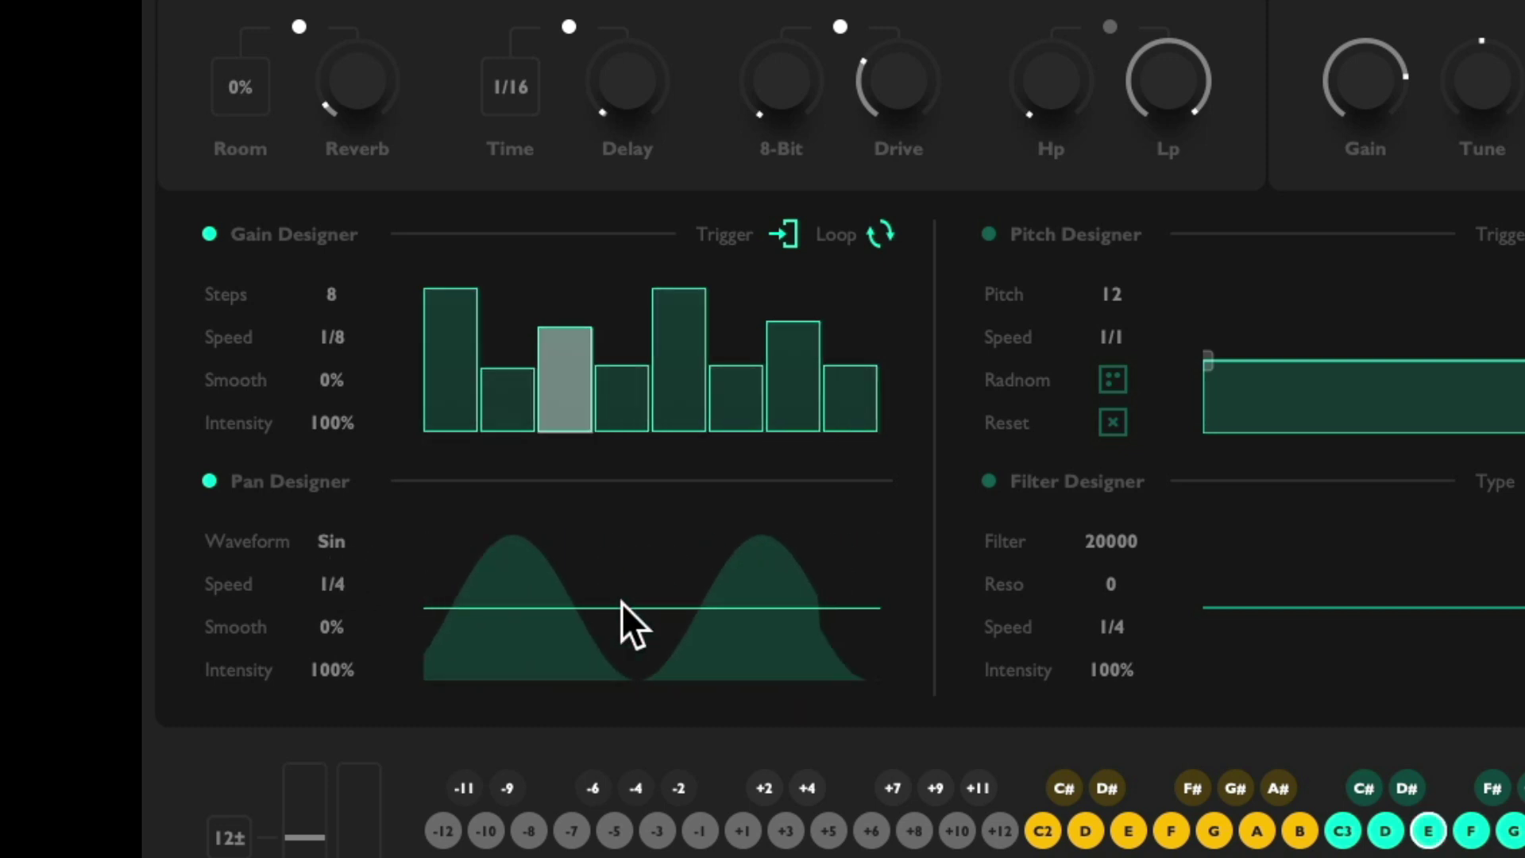
{"action": "left_click_drag", "start_coordinate": [342, 543], "coordinate": [352, 414]}
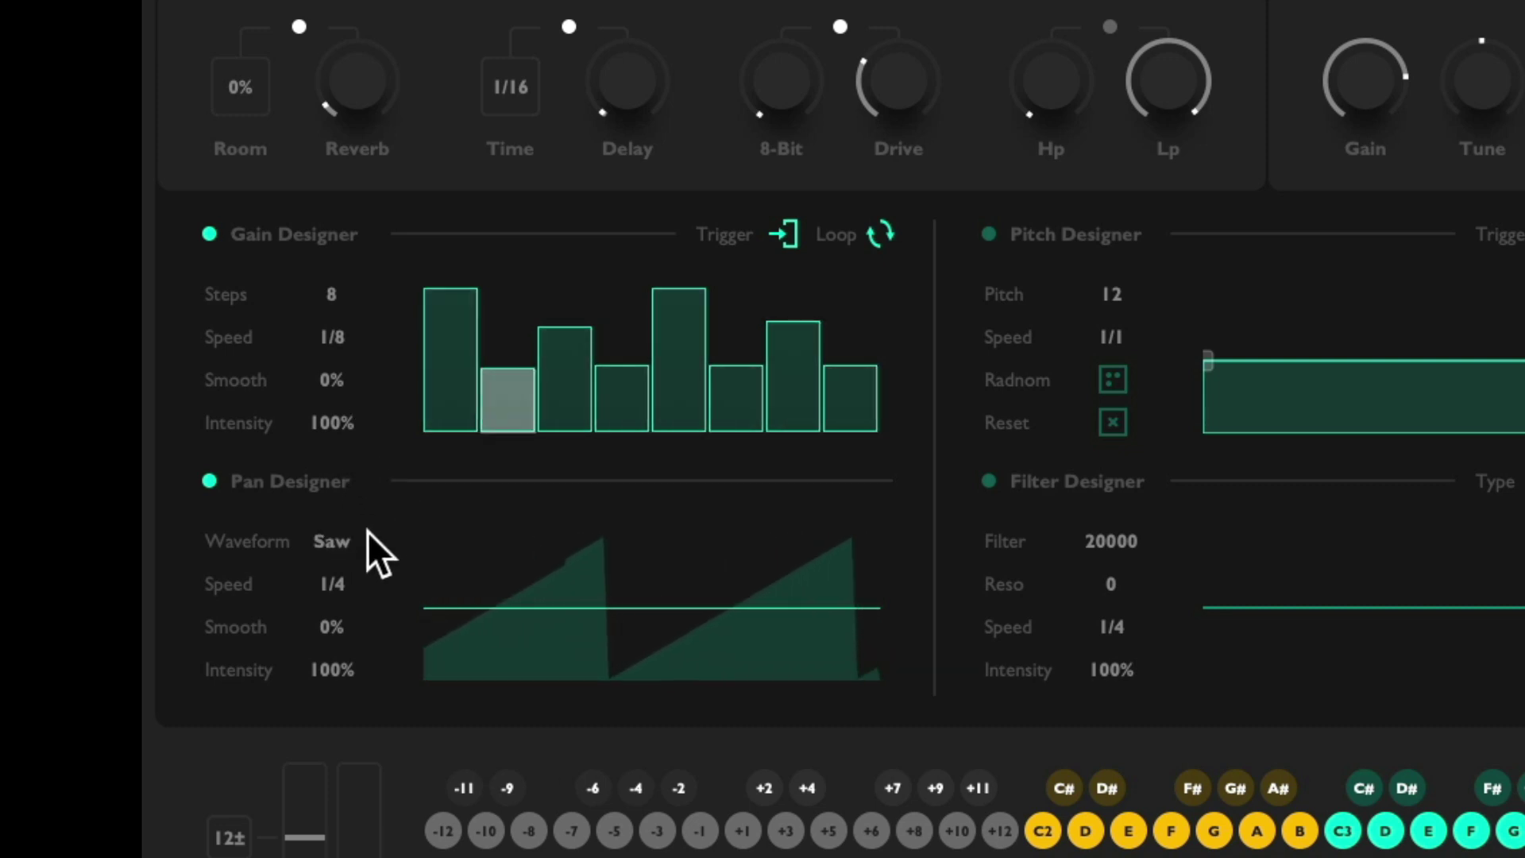
{"action": "left_click_drag", "start_coordinate": [368, 545], "coordinate": [355, 477]}
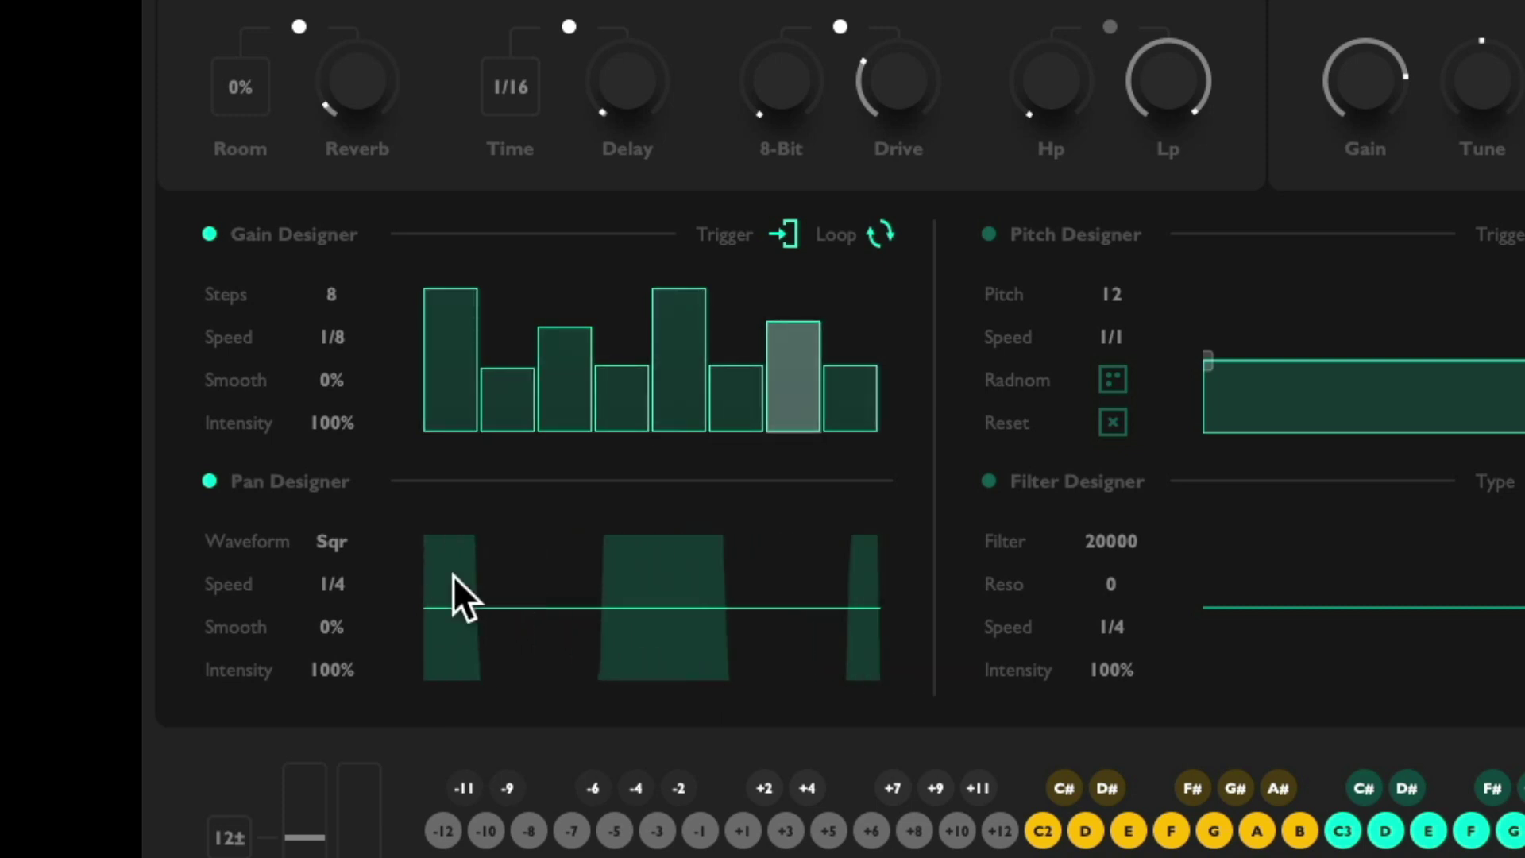
{"action": "left_click_drag", "start_coordinate": [337, 590], "coordinate": [339, 542]}
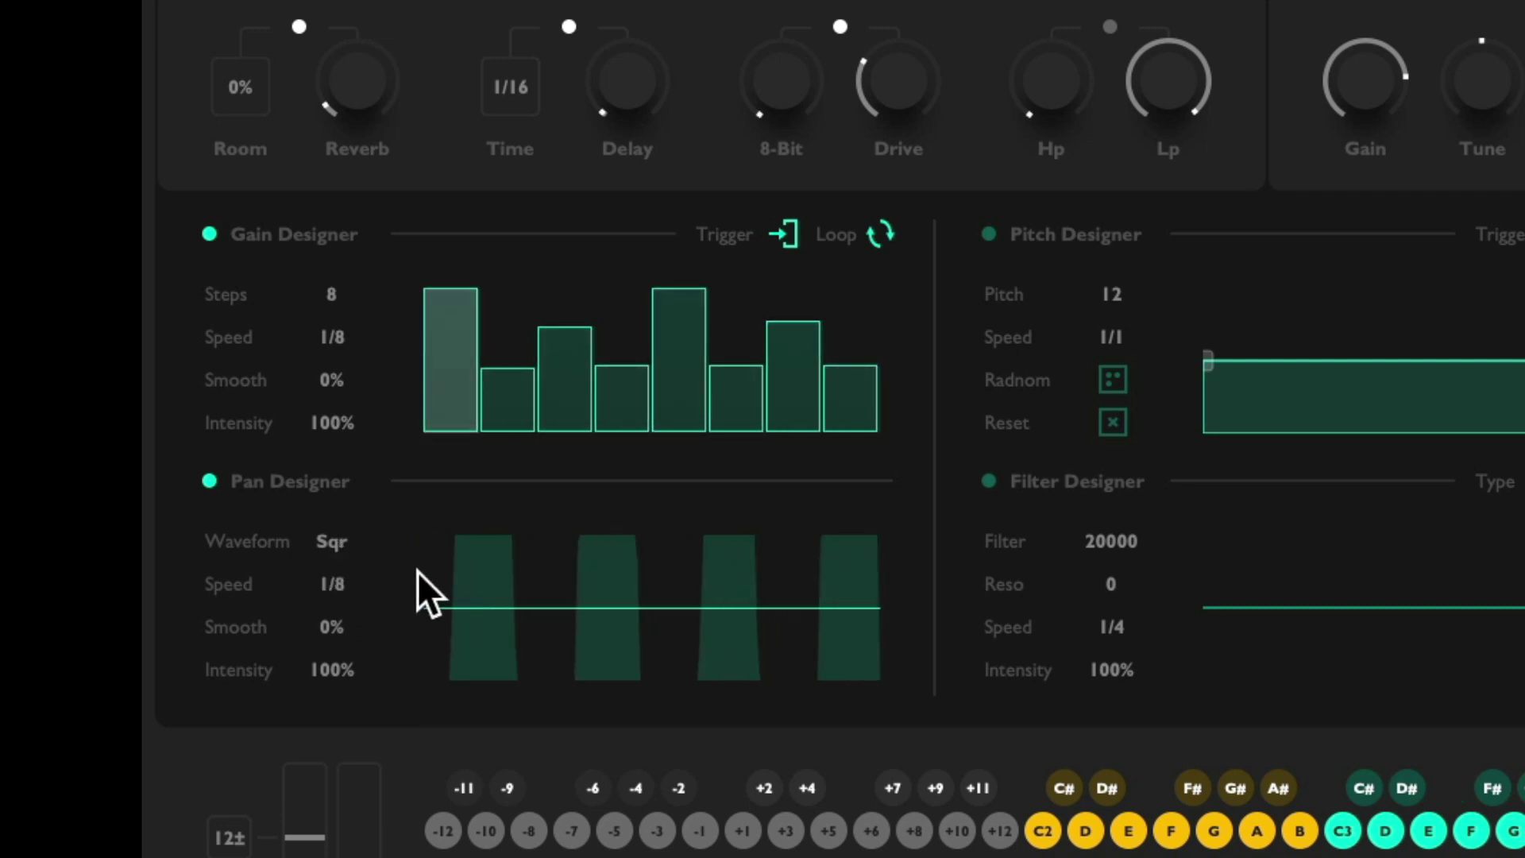
{"action": "left_click_drag", "start_coordinate": [332, 544], "coordinate": [315, 822]}
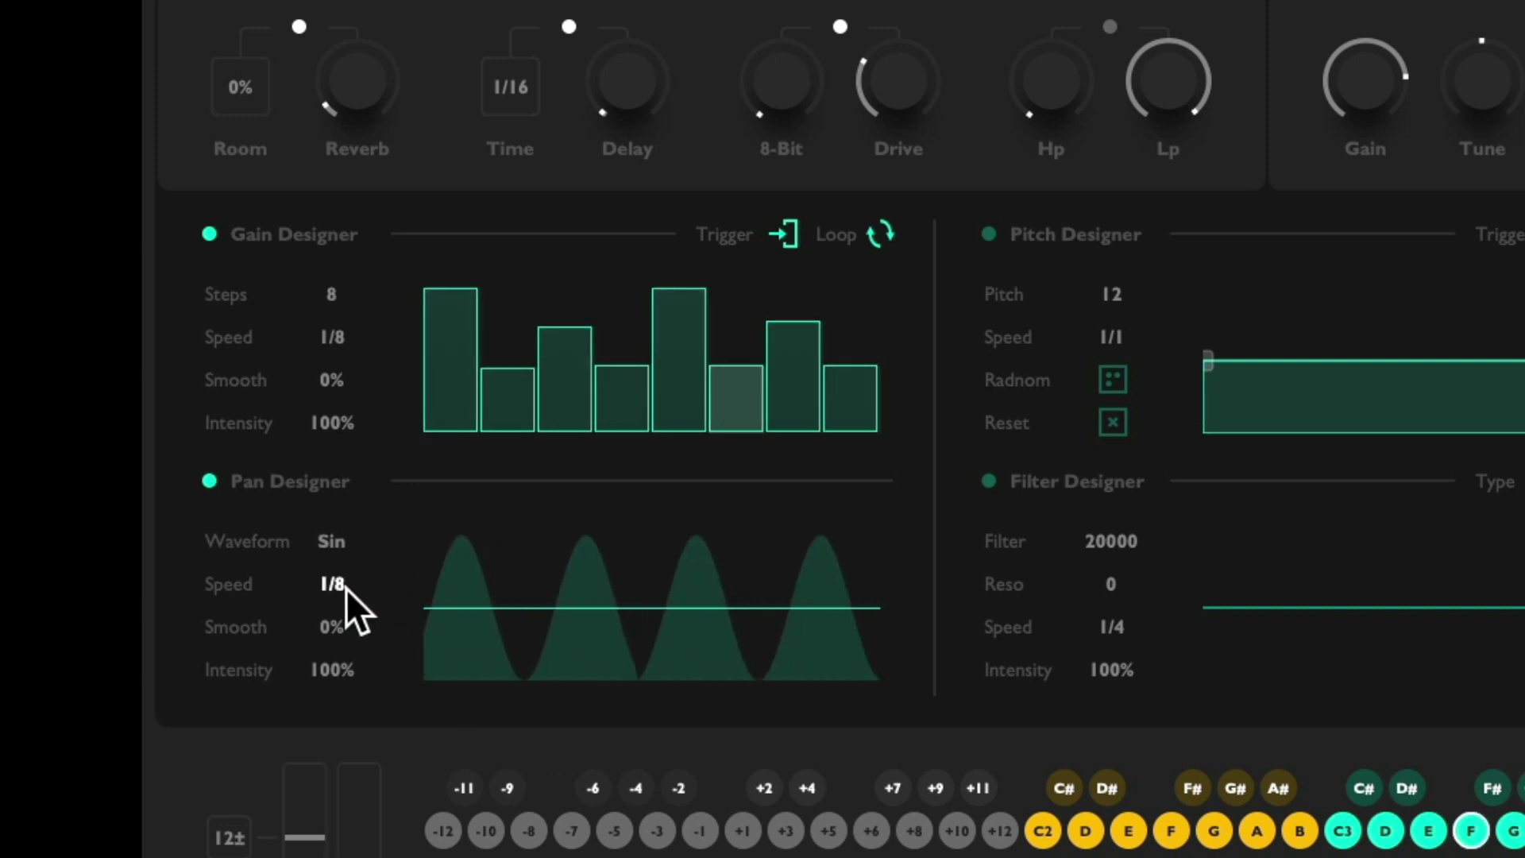
{"action": "left_click_drag", "start_coordinate": [332, 670], "coordinate": [330, 856]}
{"action": "left_click_drag", "start_coordinate": [329, 668], "coordinate": [328, 407]}
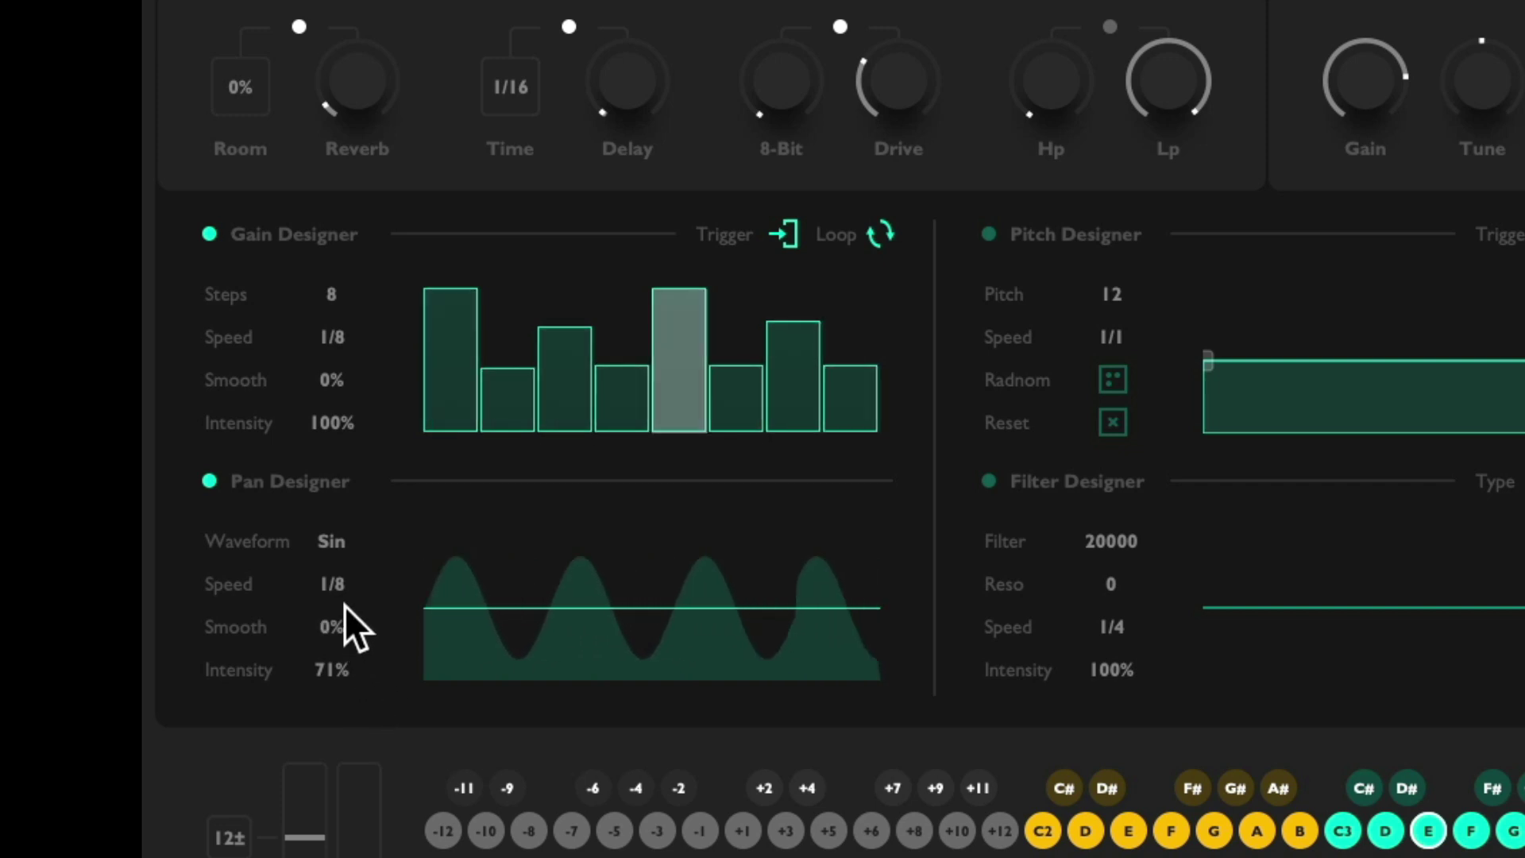
{"action": "left_click_drag", "start_coordinate": [345, 606], "coordinate": [333, 628]}
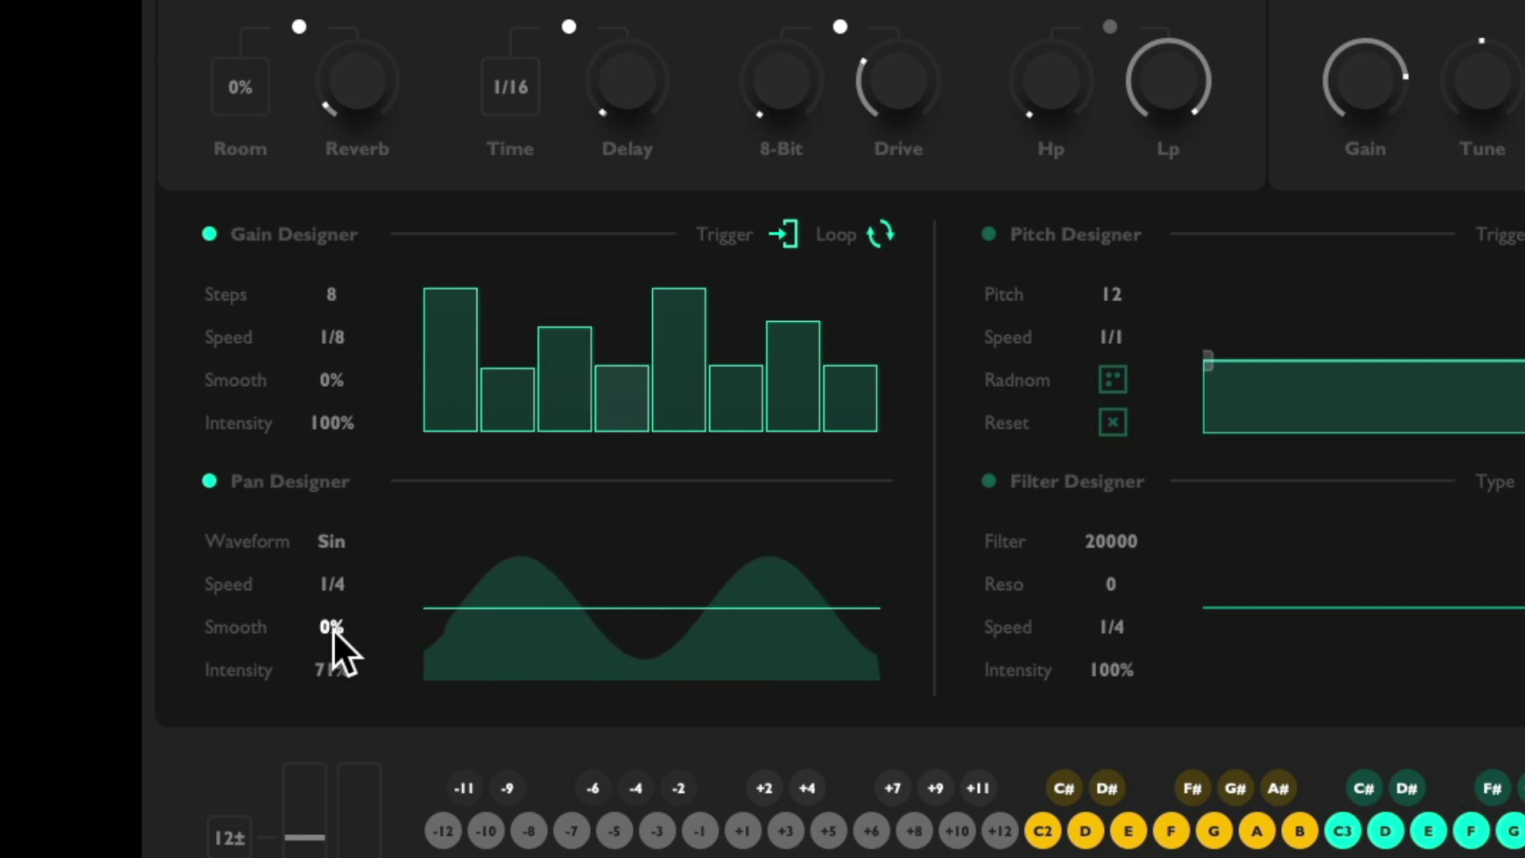
{"action": "left_click_drag", "start_coordinate": [322, 666], "coordinate": [337, 737]}
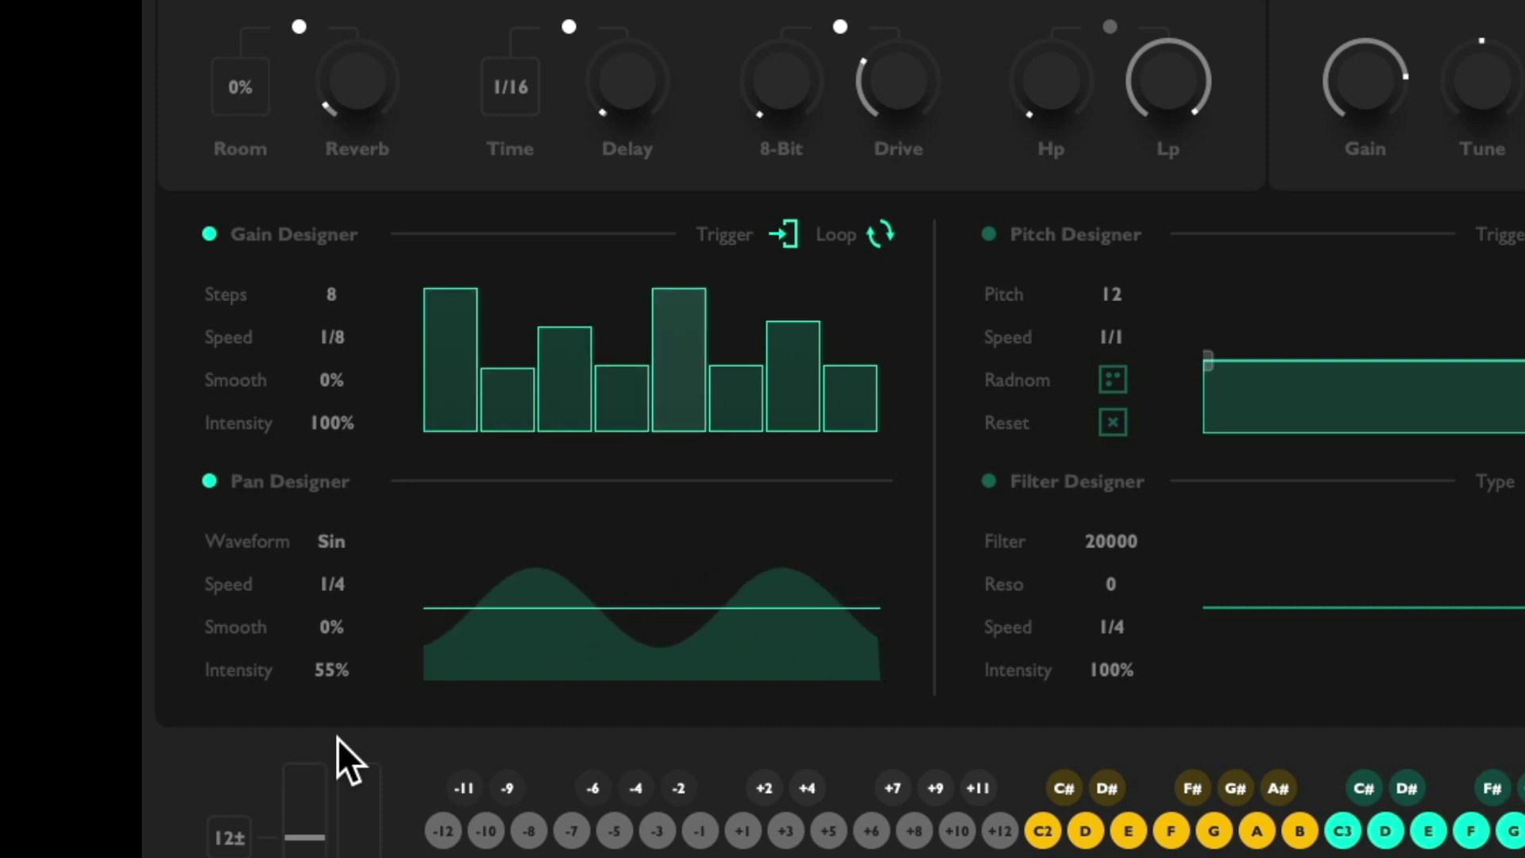
{"action": "left_click_drag", "start_coordinate": [323, 682], "coordinate": [336, 648]}
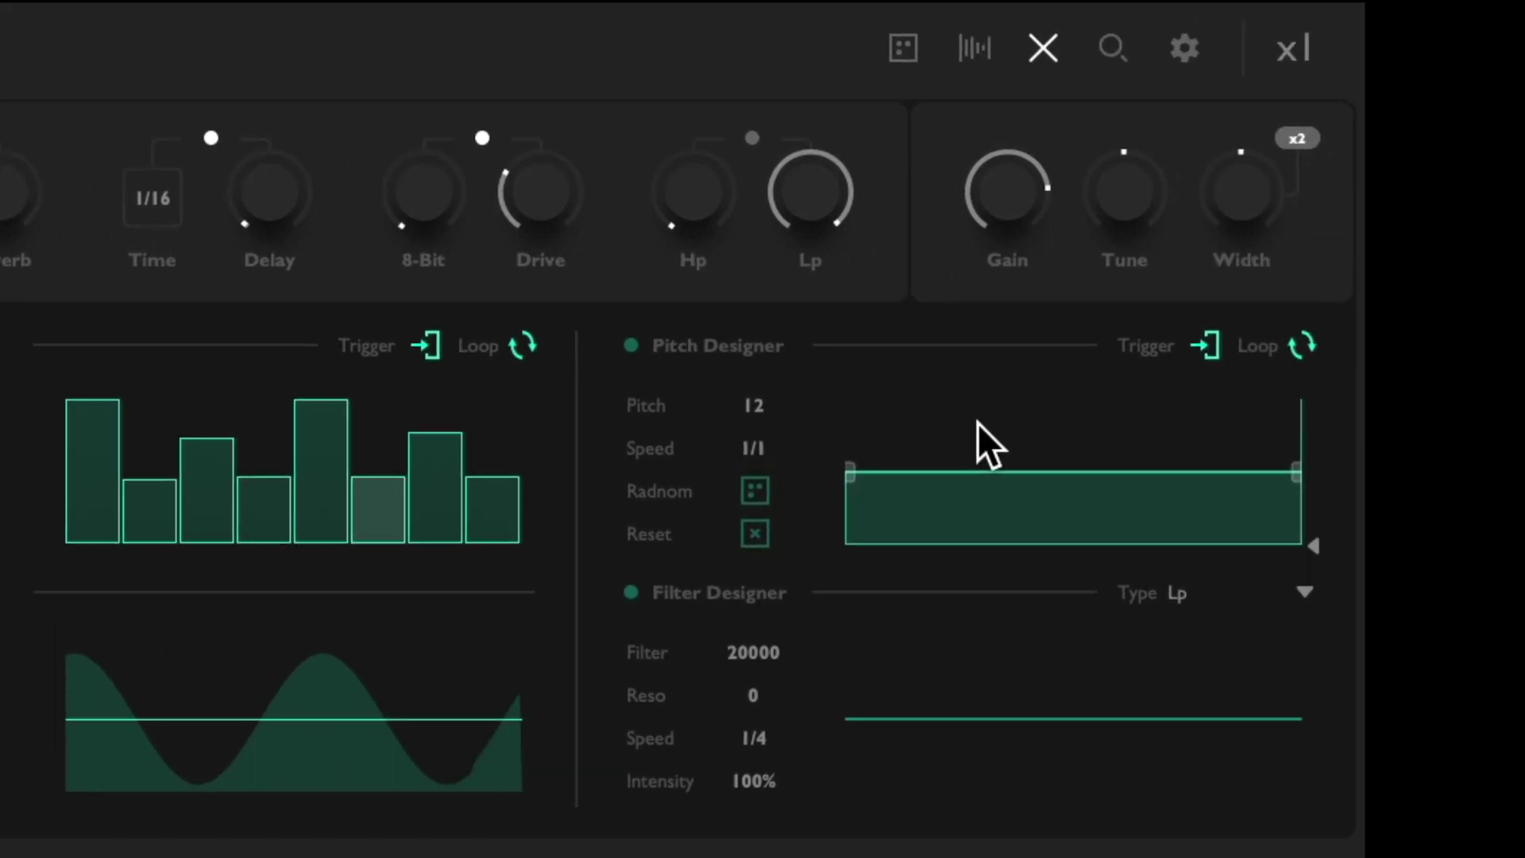
Enable Pitch Designer, draw a V-shaped pitch envelope, and set Pitch 3 and Speed 2/1
{"action": "left_click", "coordinate": [635, 347]}
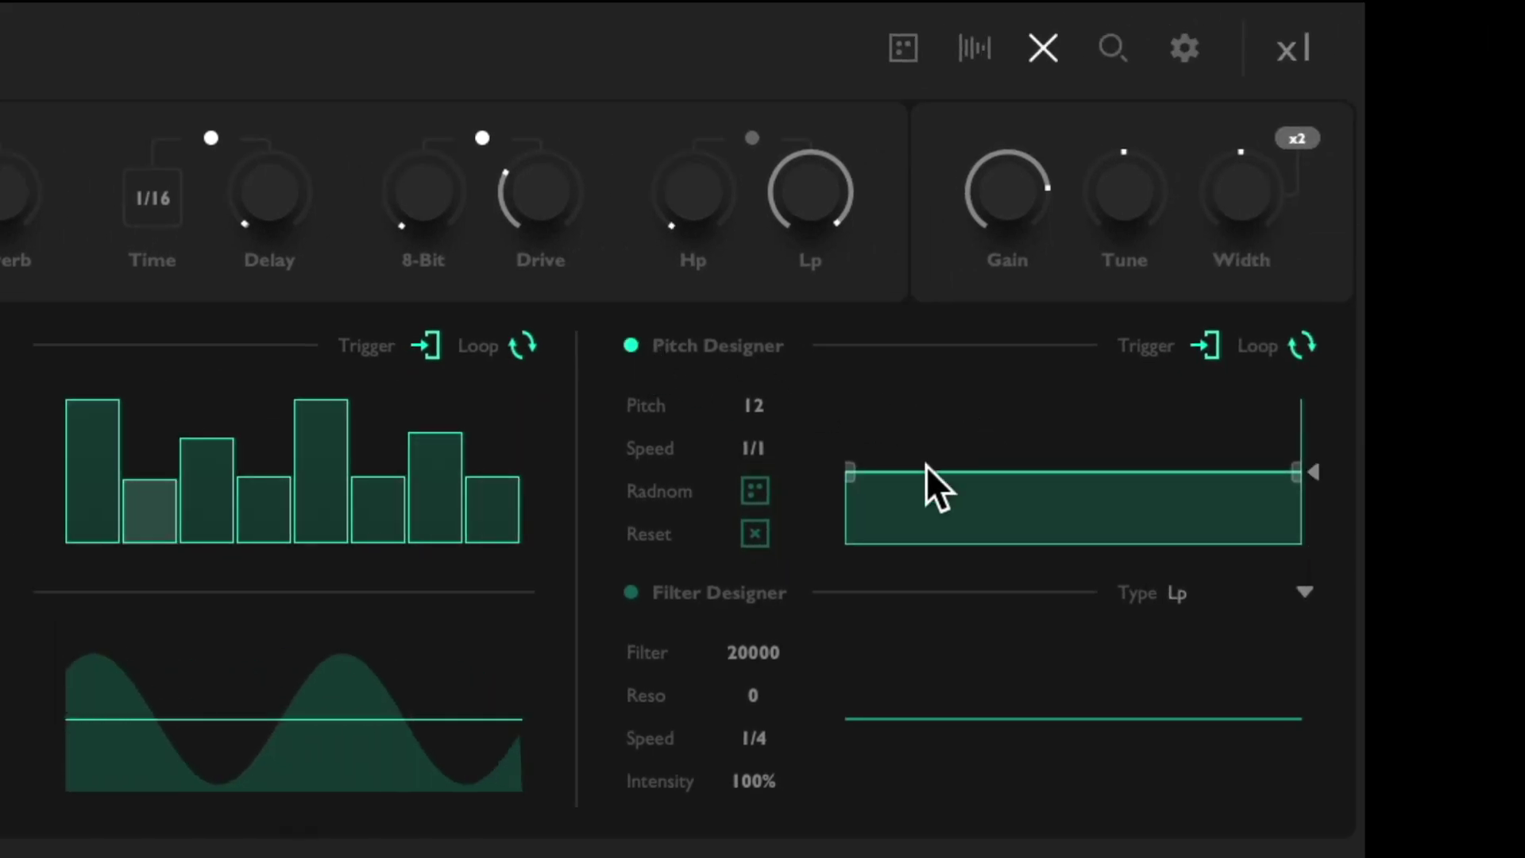
{"action": "left_click_drag", "start_coordinate": [849, 473], "coordinate": [839, 311]}
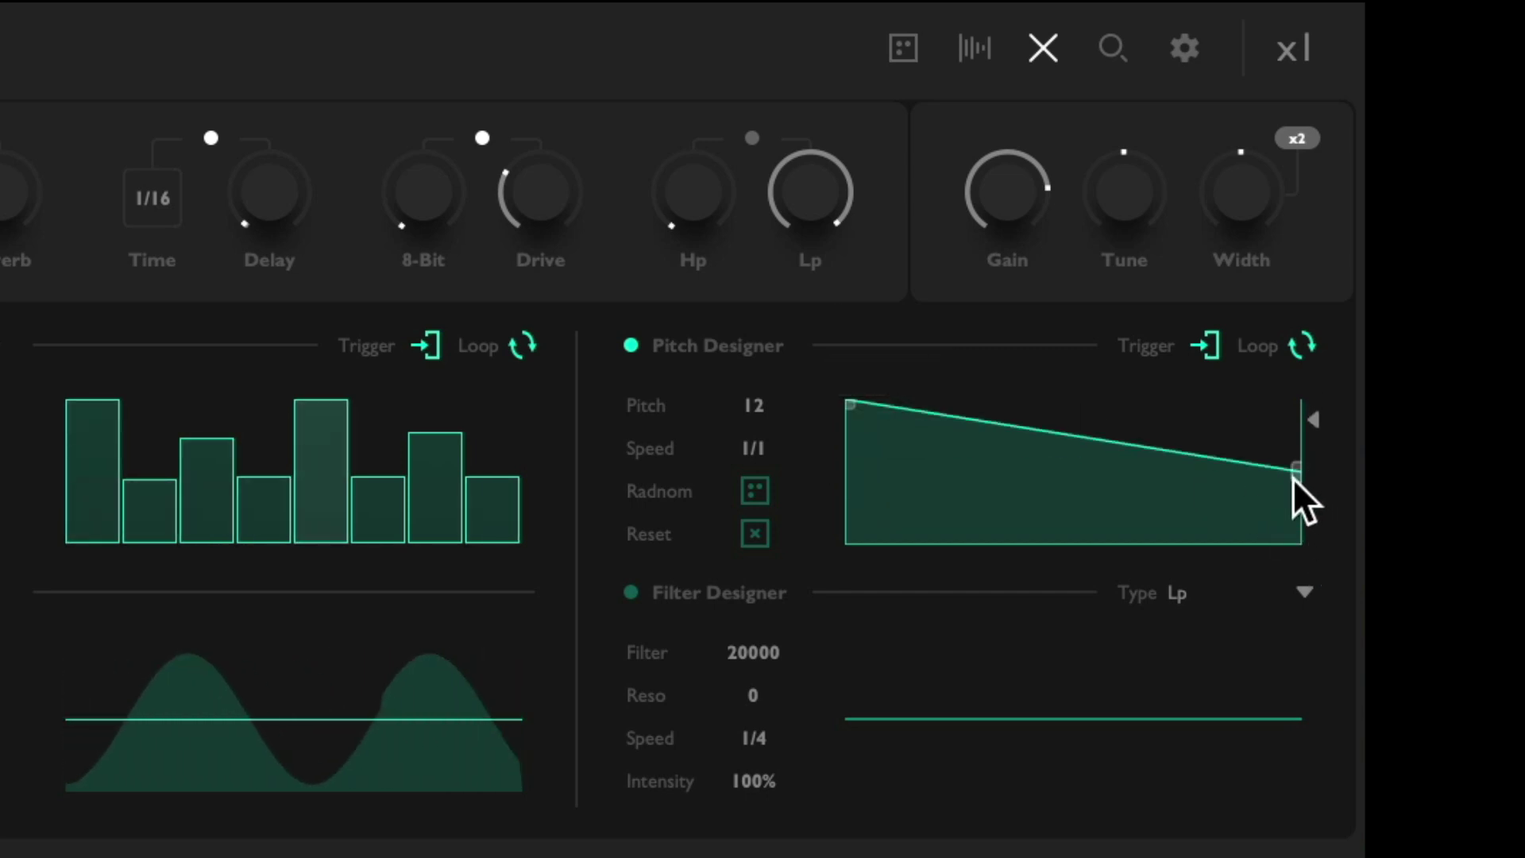
{"action": "left_click_drag", "start_coordinate": [1293, 479], "coordinate": [1227, 562]}
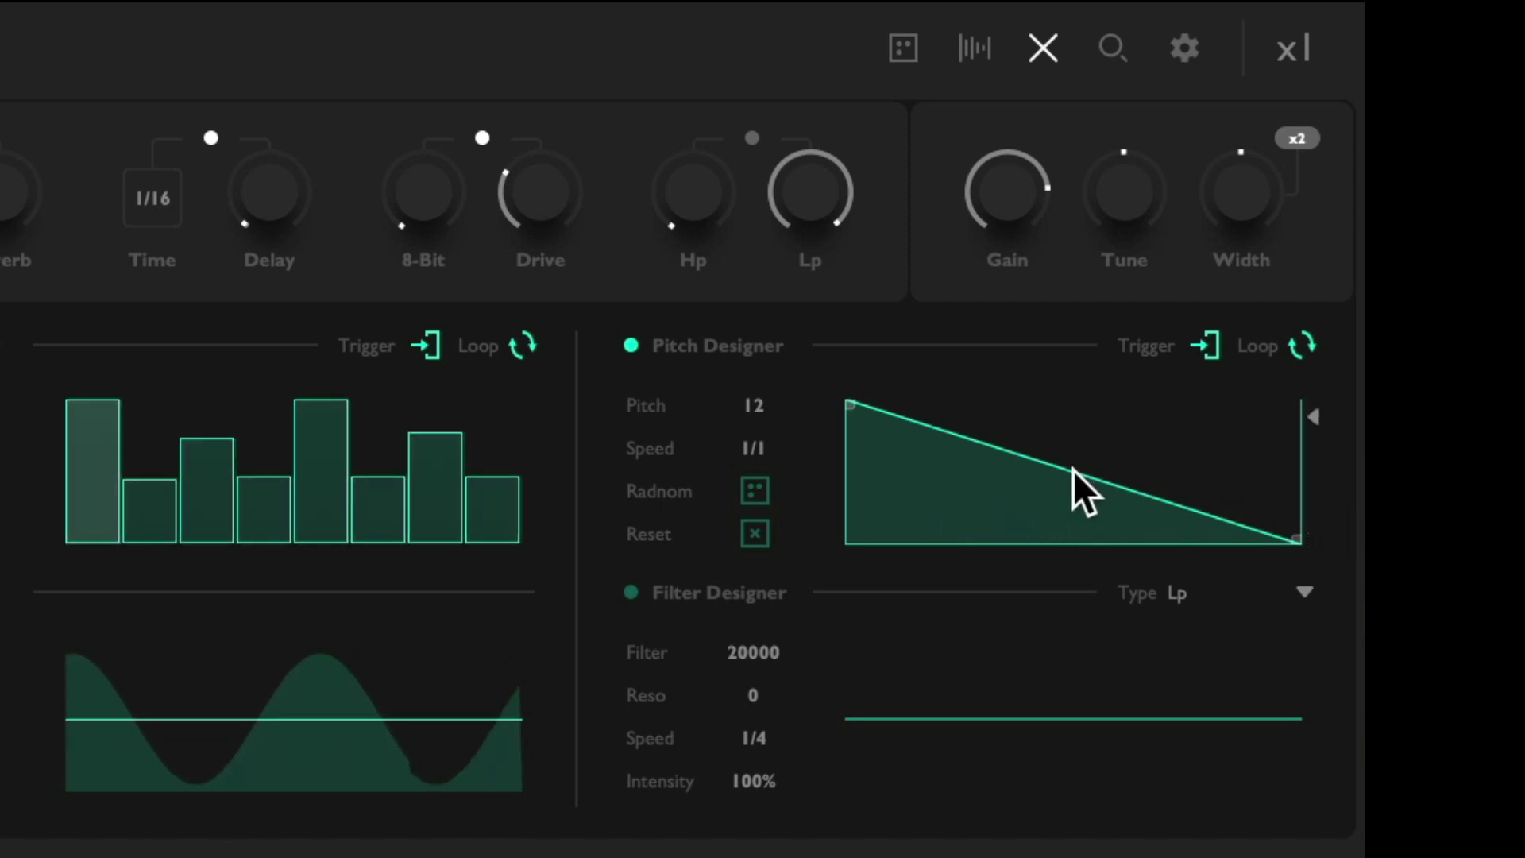
{"action": "left_click_drag", "start_coordinate": [1074, 474], "coordinate": [1064, 593]}
{"action": "left_click_drag", "start_coordinate": [1298, 544], "coordinate": [1339, 375]}
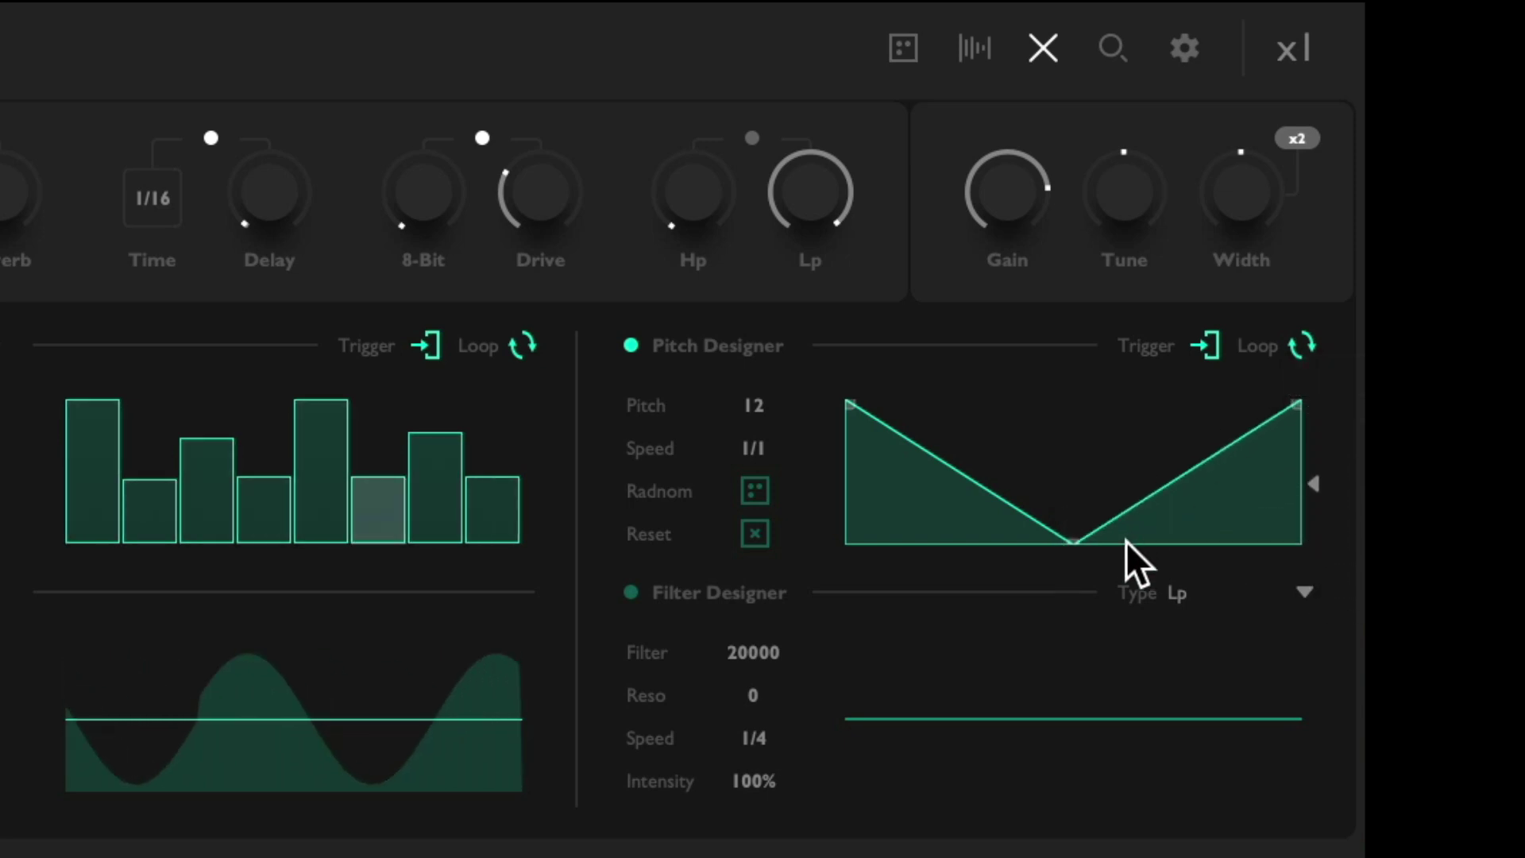
{"action": "left_click_drag", "start_coordinate": [765, 455], "coordinate": [768, 353]}
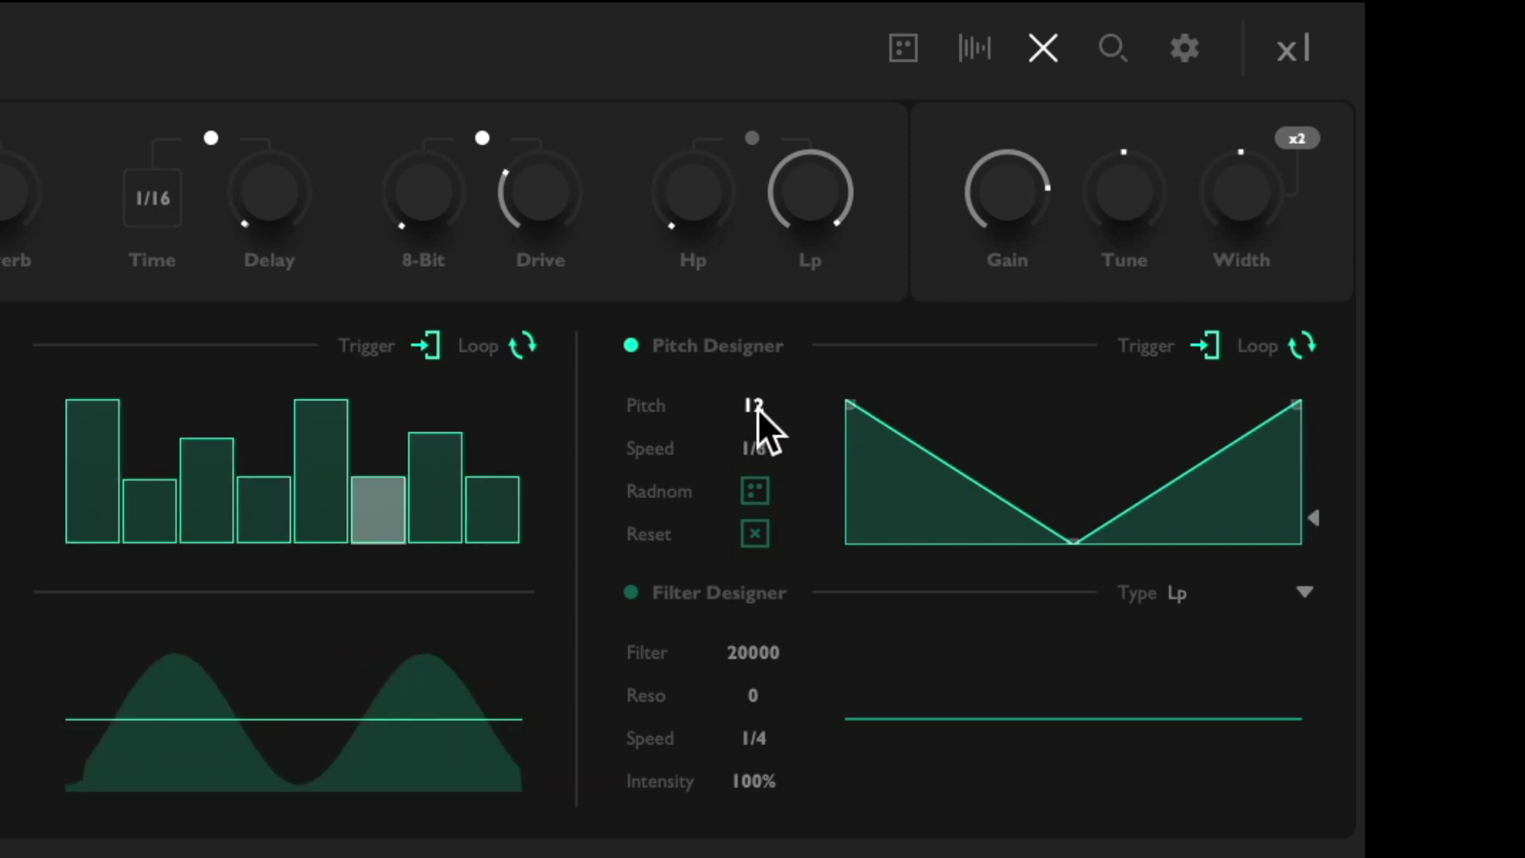
{"action": "left_click_drag", "start_coordinate": [759, 408], "coordinate": [785, 542]}
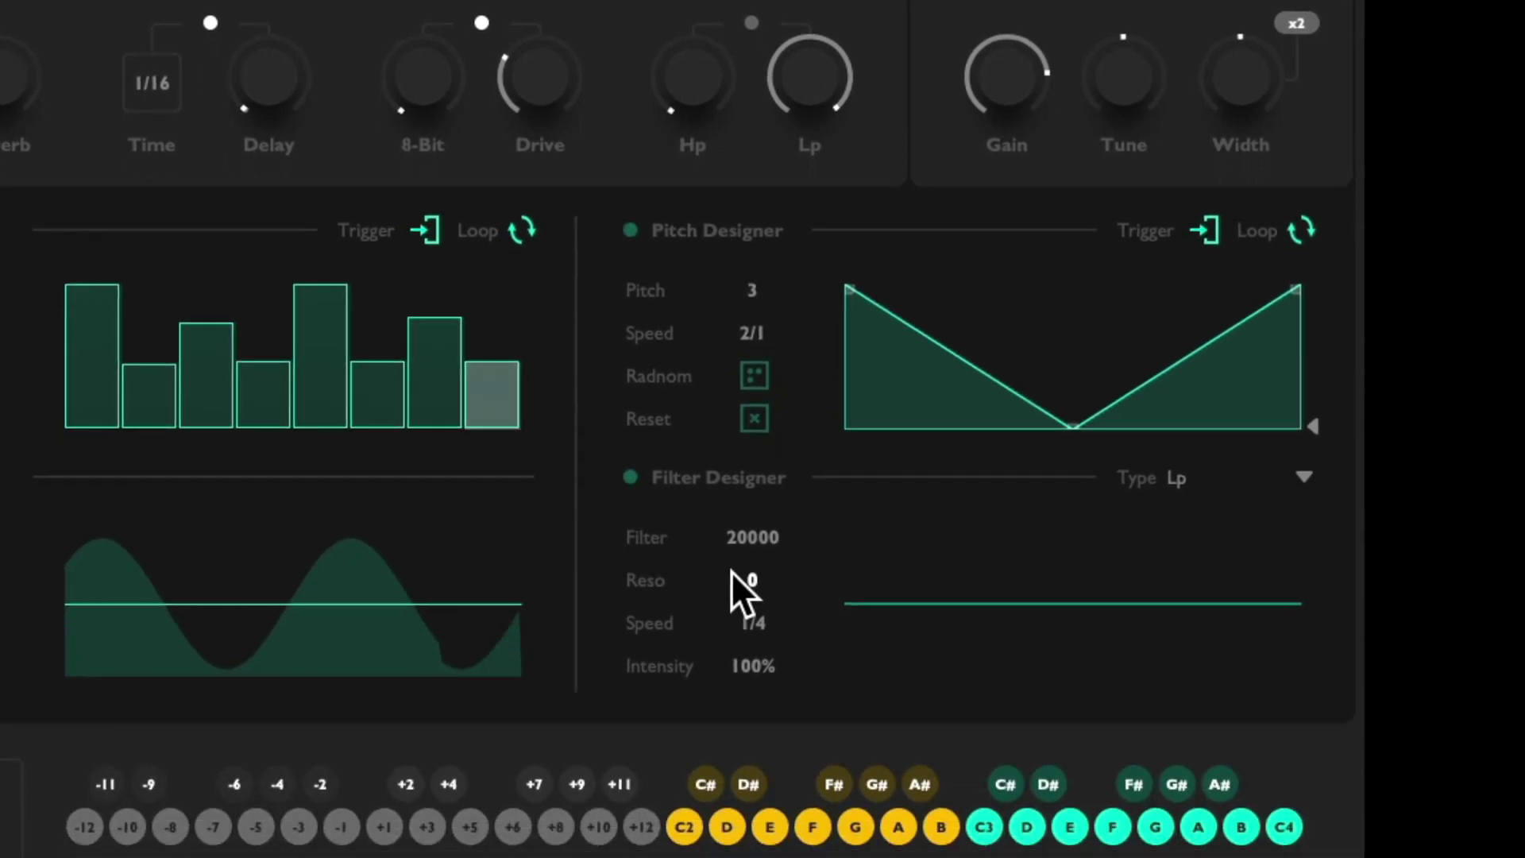
Enable Filter Designer as Ladder 4 with a lowered cutoff and resonance 4
{"action": "left_click", "coordinate": [632, 480]}
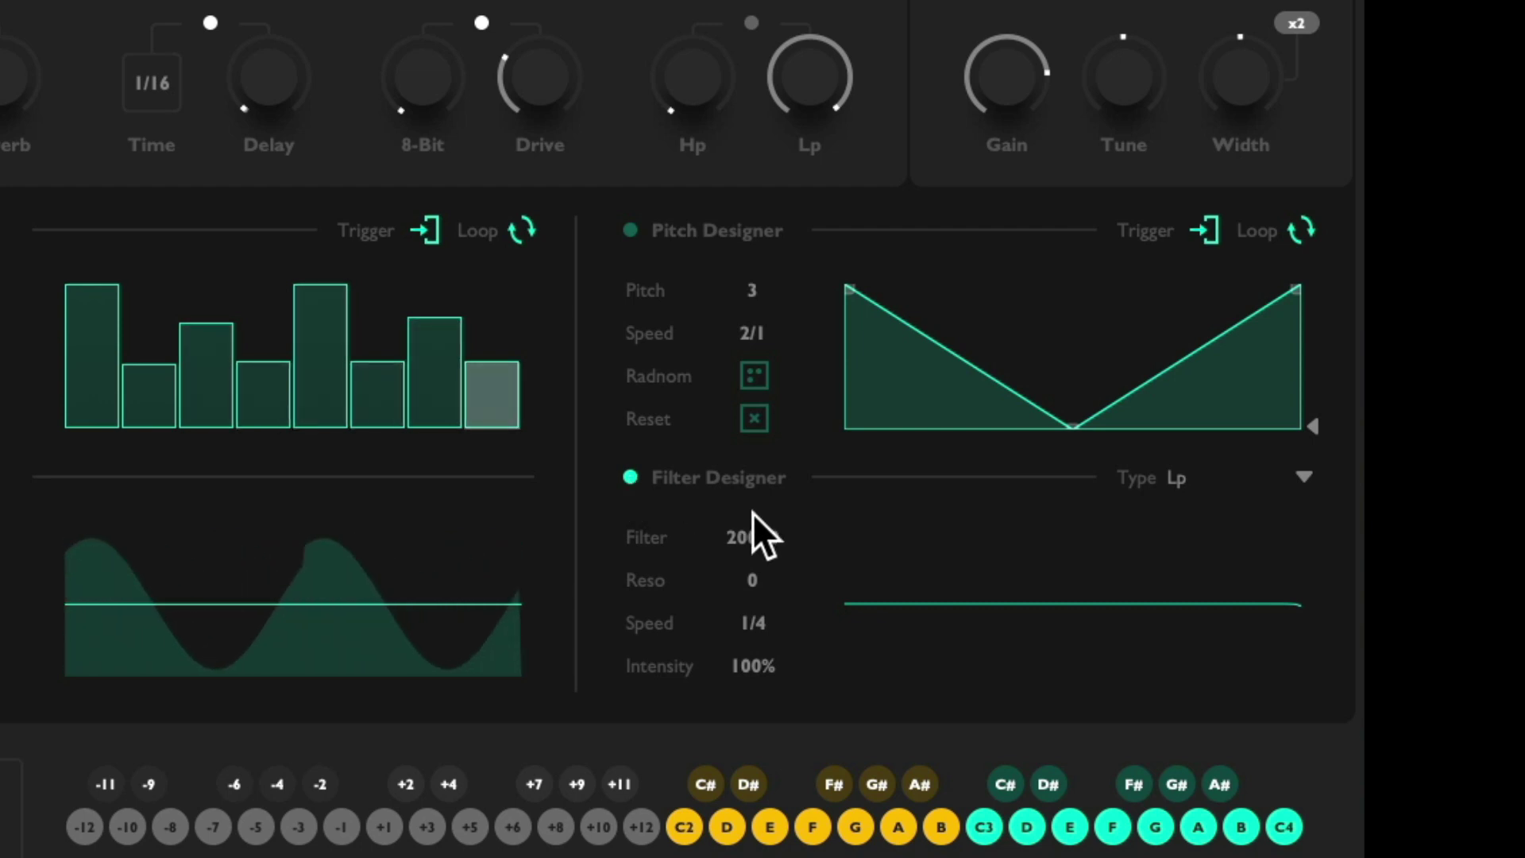
{"action": "left_click", "coordinate": [1306, 476]}
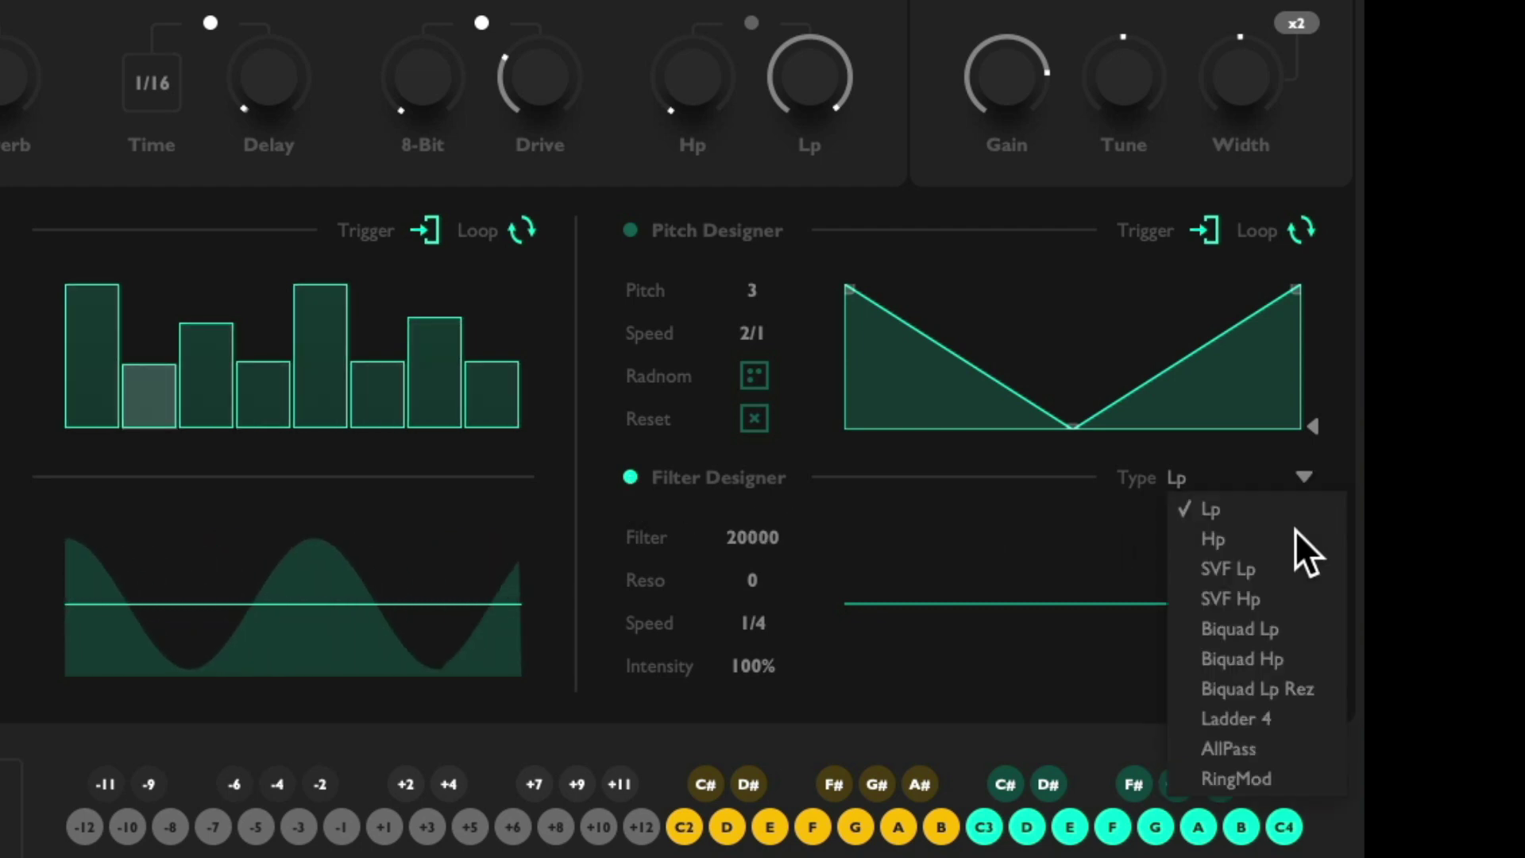
{"action": "left_click", "coordinate": [1268, 720]}
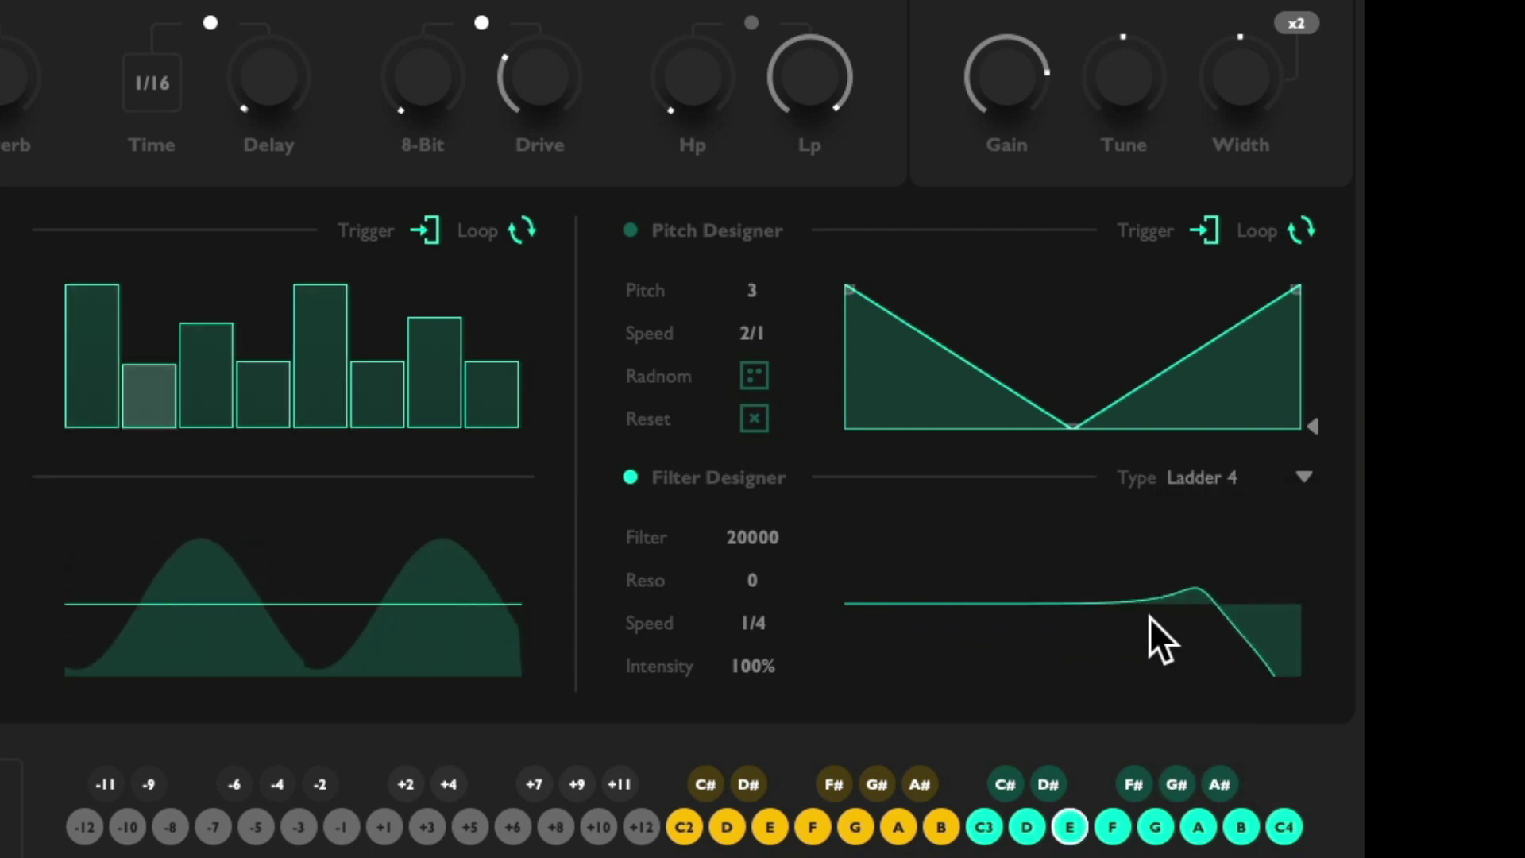
{"action": "left_click_drag", "start_coordinate": [759, 540], "coordinate": [757, 685]}
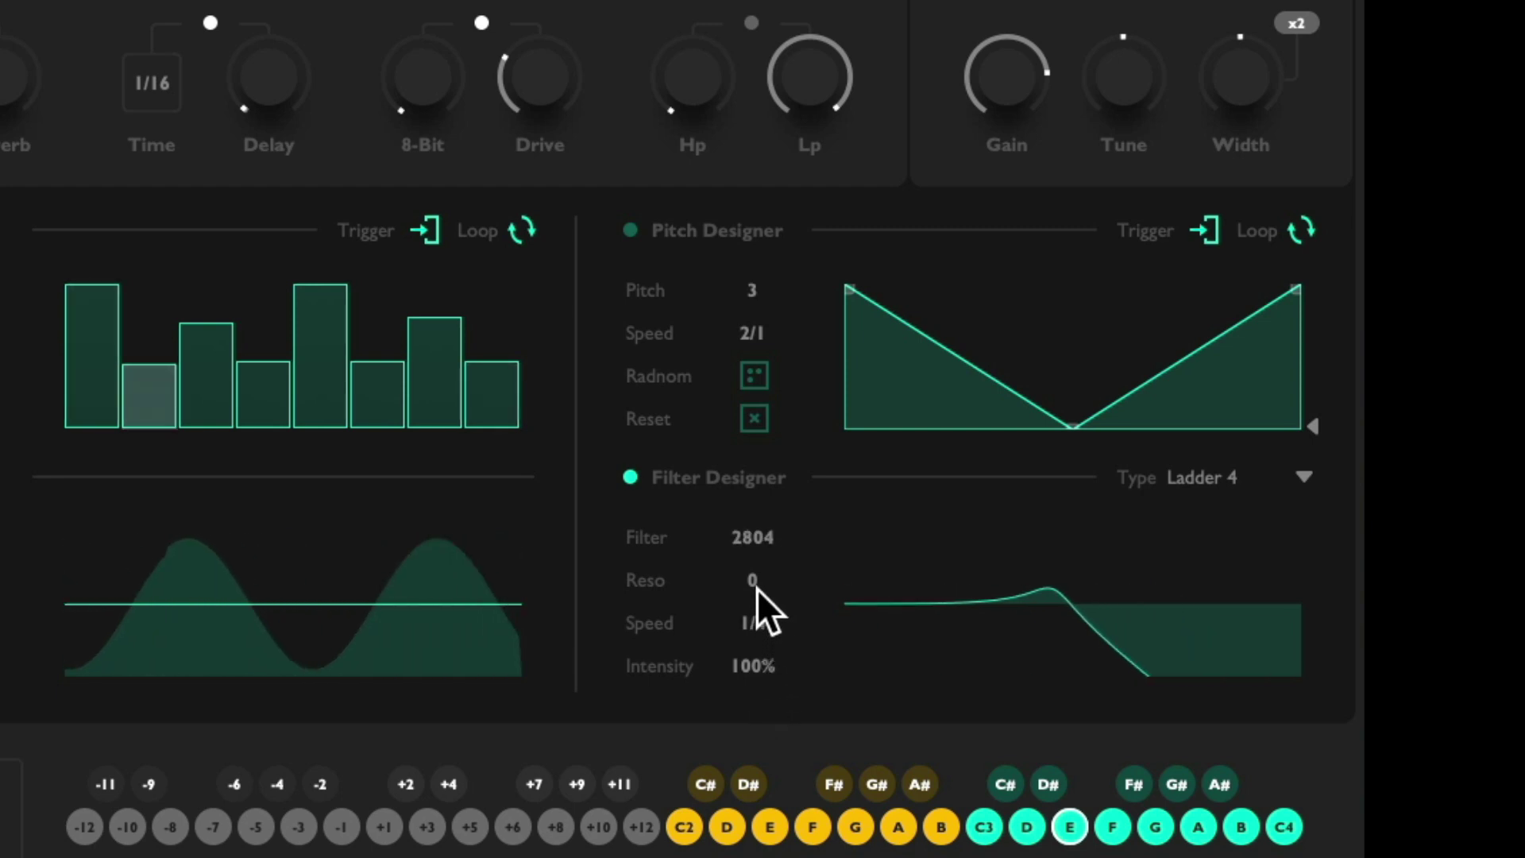
{"action": "left_click_drag", "start_coordinate": [755, 588], "coordinate": [765, 621]}
{"action": "left_click_drag", "start_coordinate": [754, 538], "coordinate": [750, 491]}
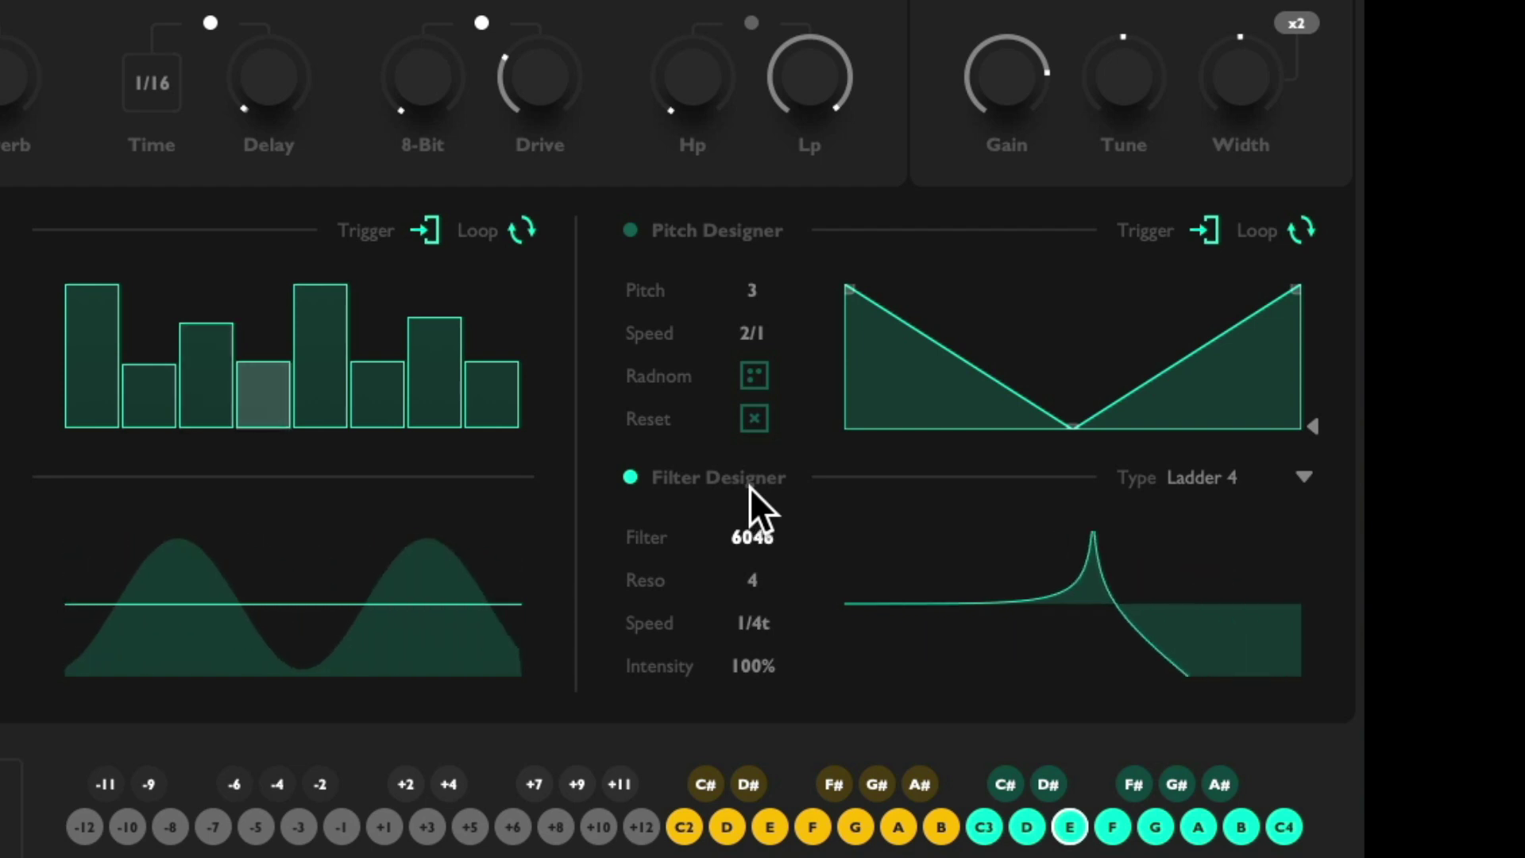
Change the filter type to Lp, then settle on Hp
{"action": "left_click", "coordinate": [1307, 478]}
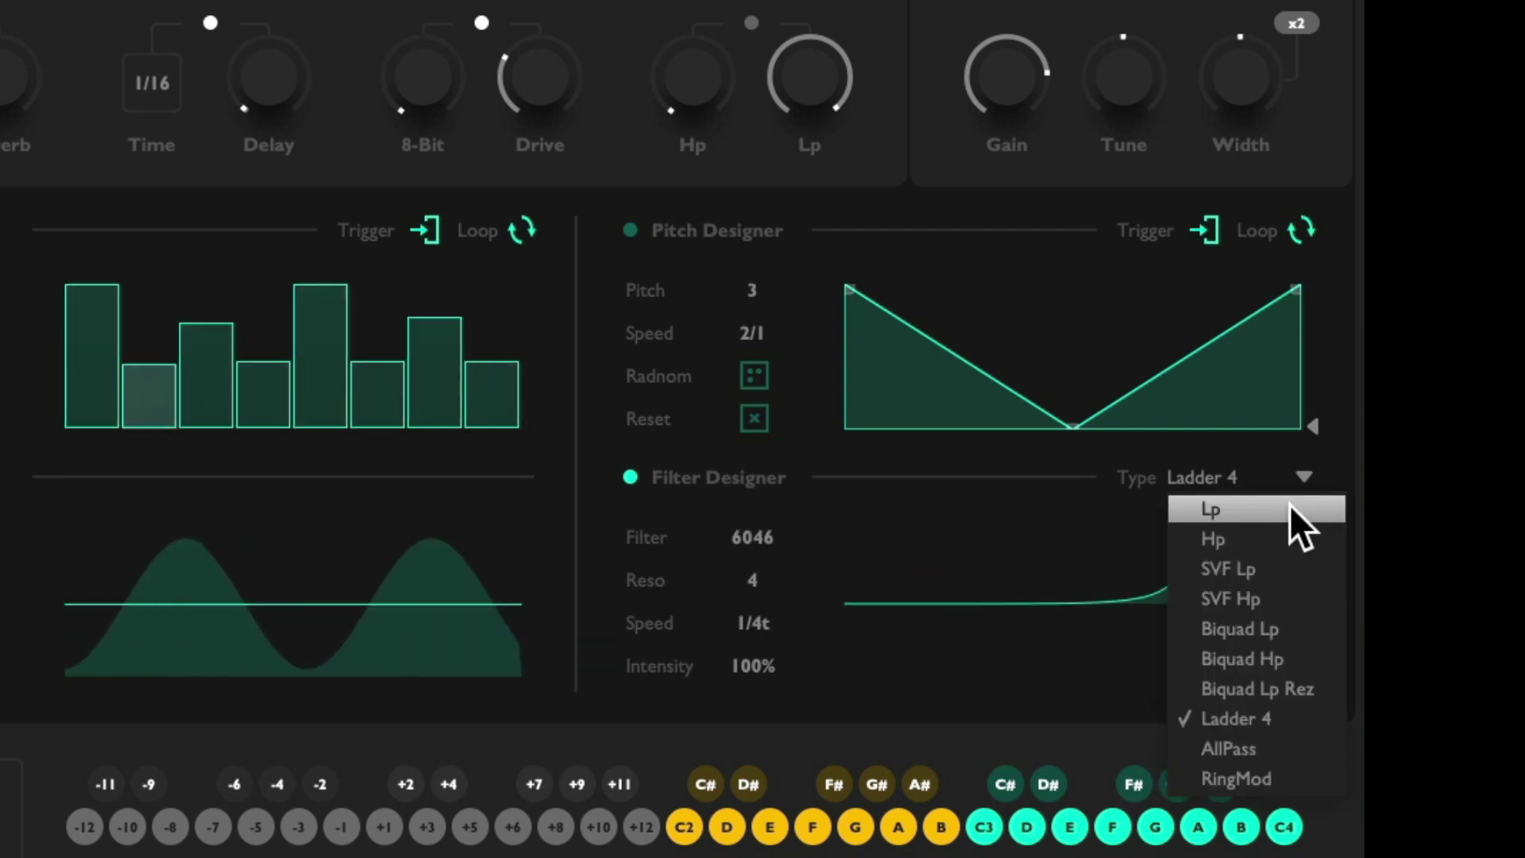
{"action": "left_click", "coordinate": [1289, 509]}
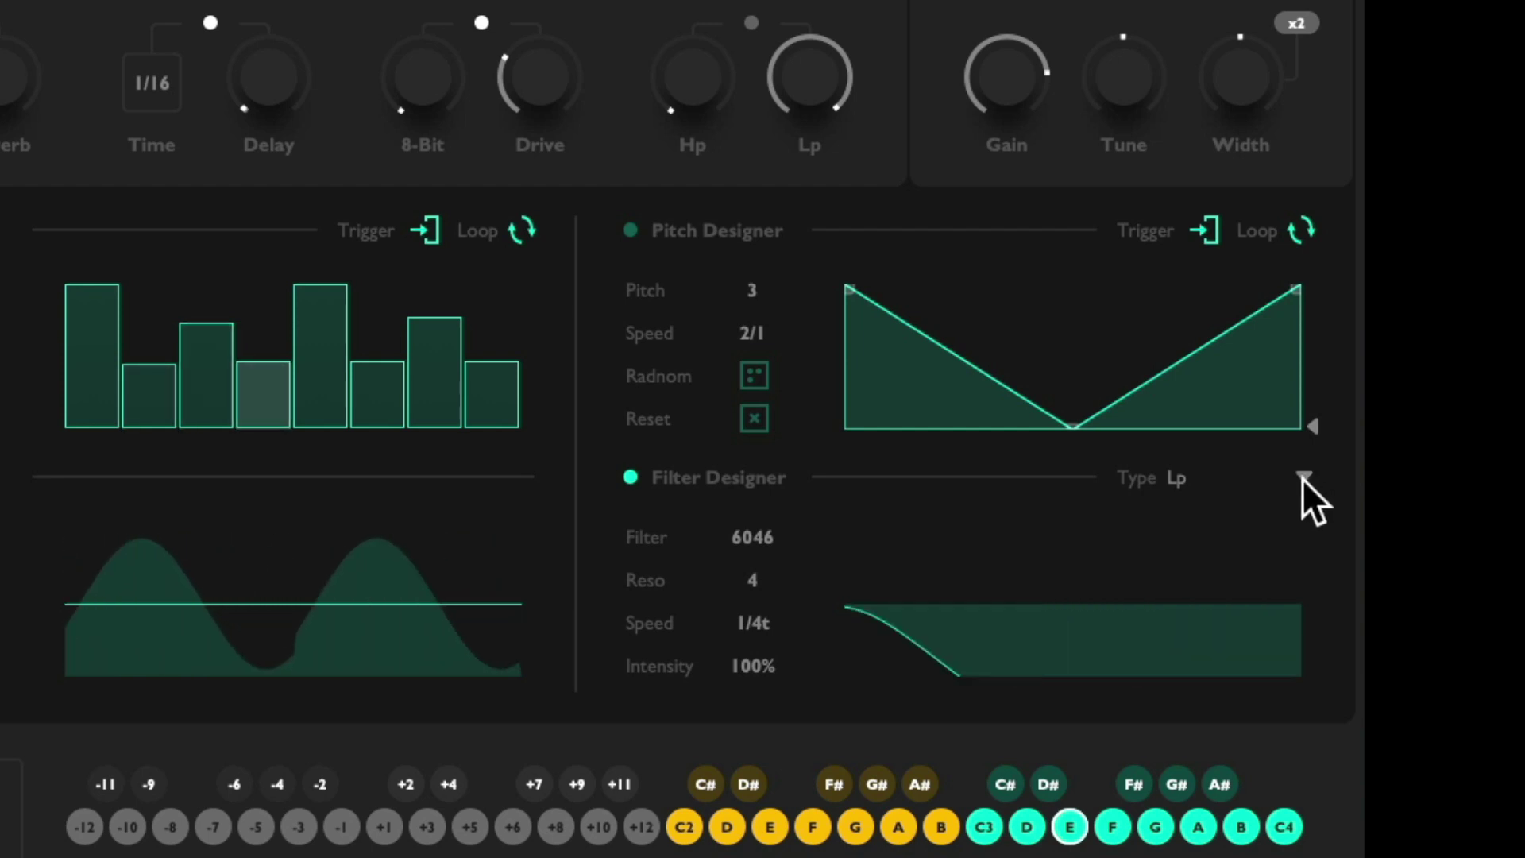
{"action": "left_click", "coordinate": [1305, 477]}
{"action": "left_click", "coordinate": [1274, 528]}
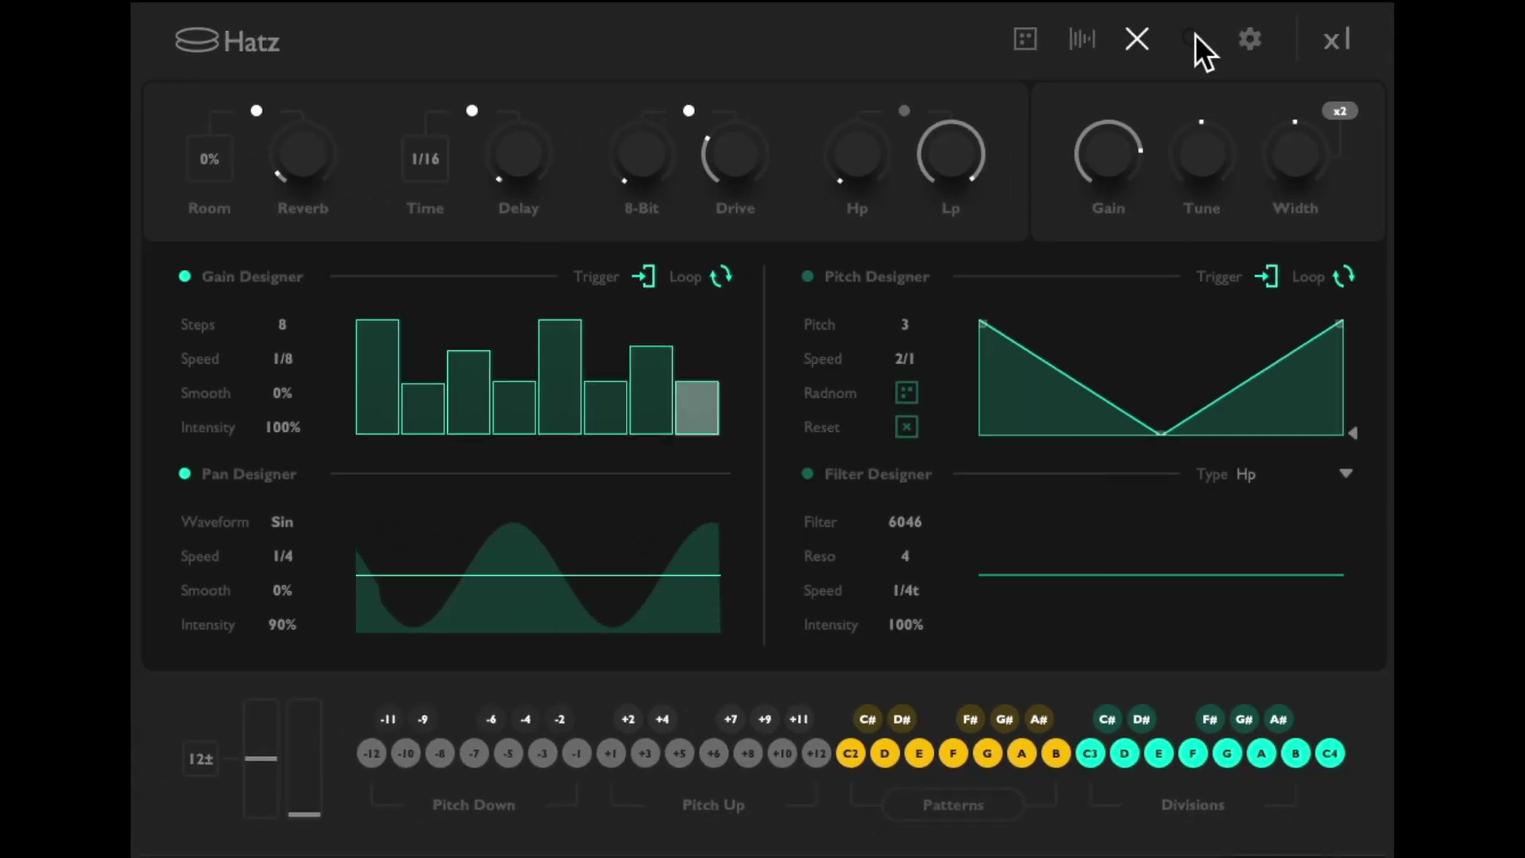
Create a new preset bank named Favorite in Hatz's preset browser
{"action": "left_click", "coordinate": [1196, 38]}
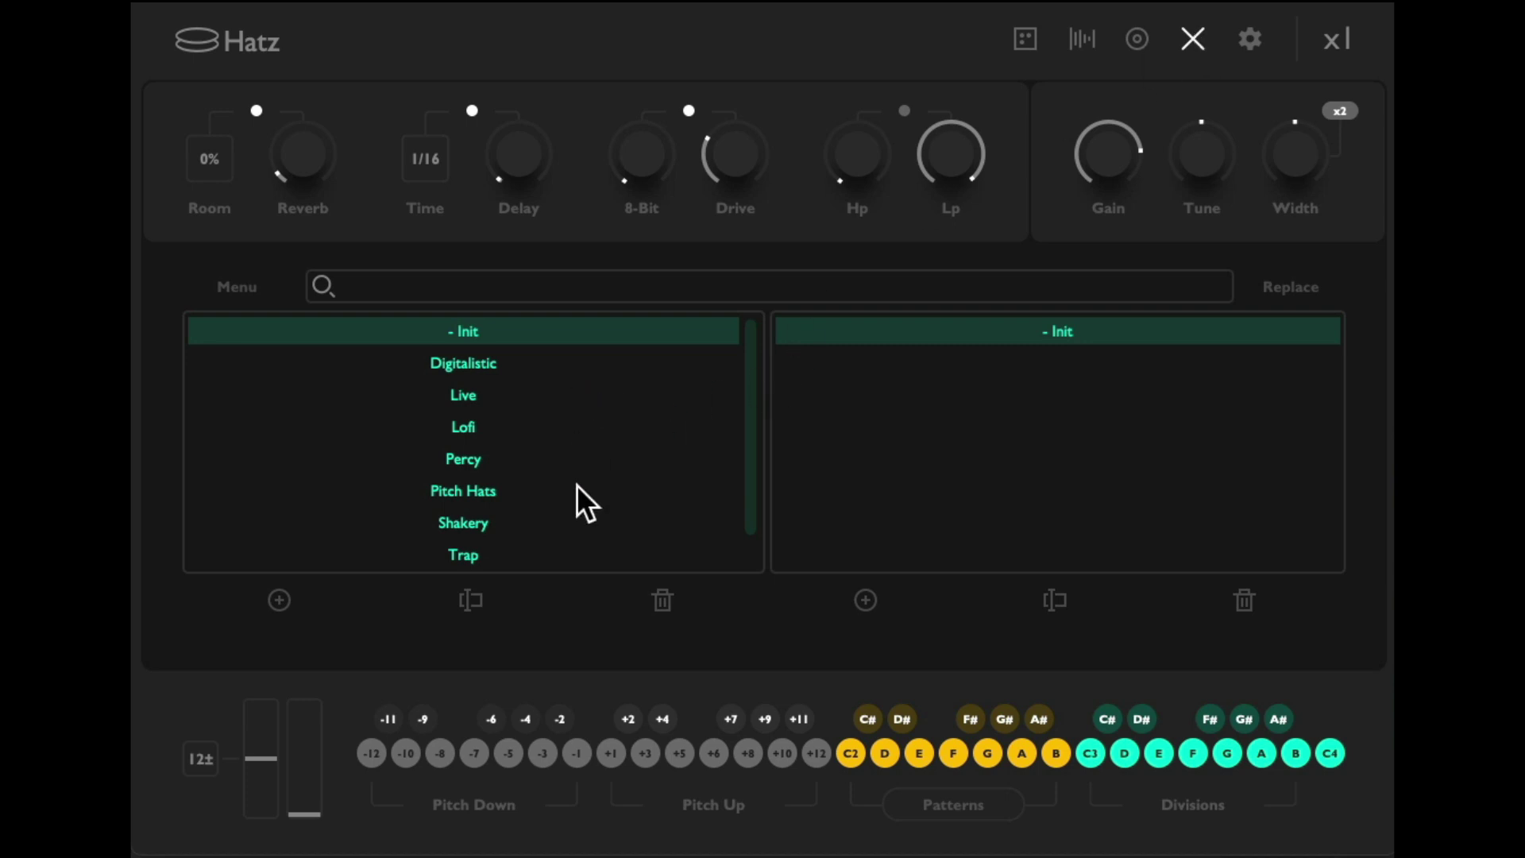
{"action": "left_click", "coordinate": [280, 602]}
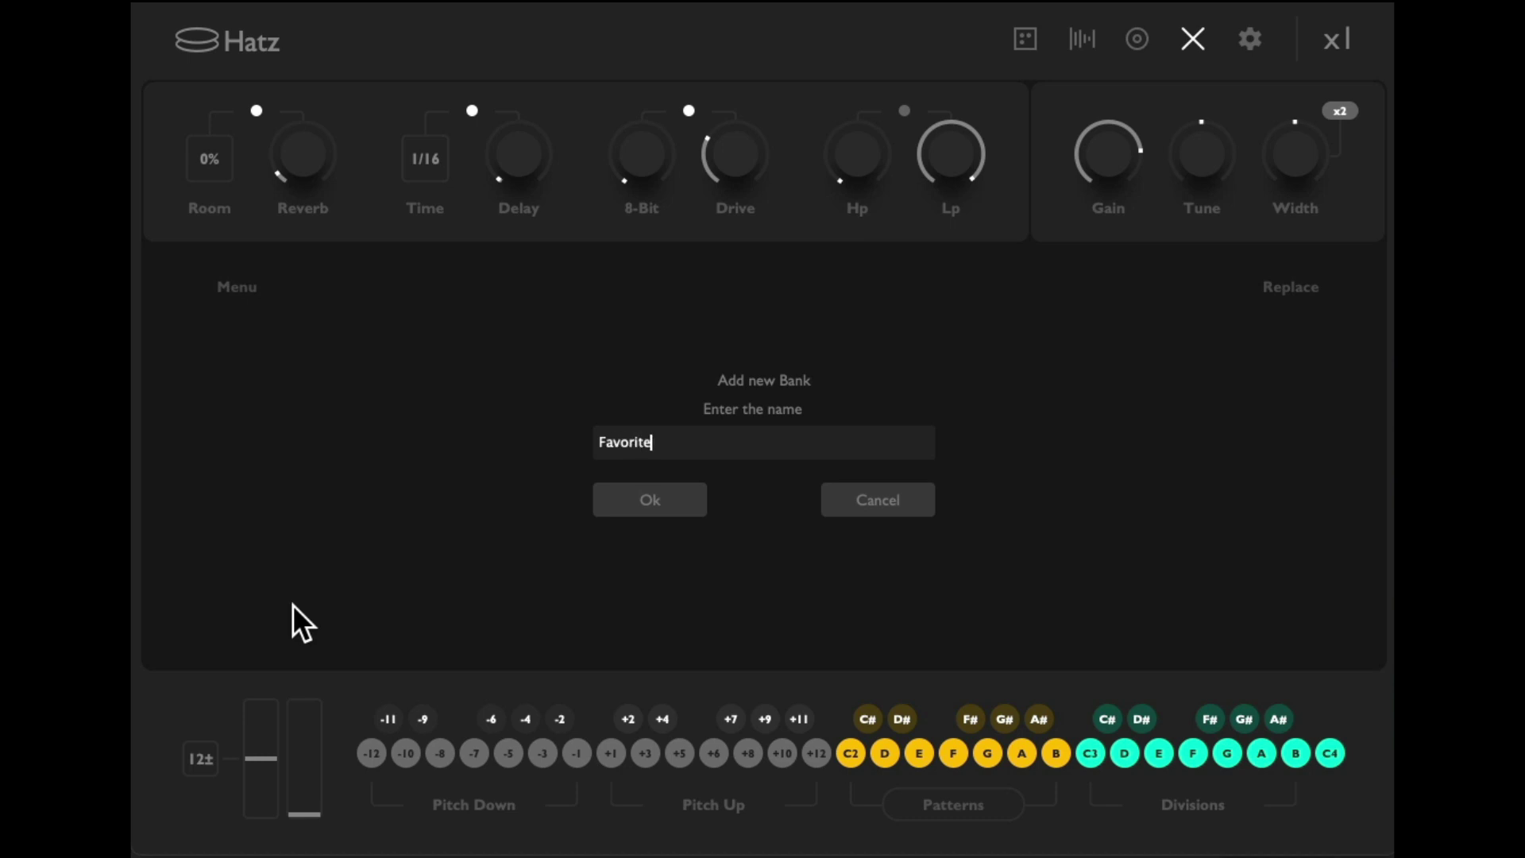
{"action": "left_click", "coordinate": [607, 499]}
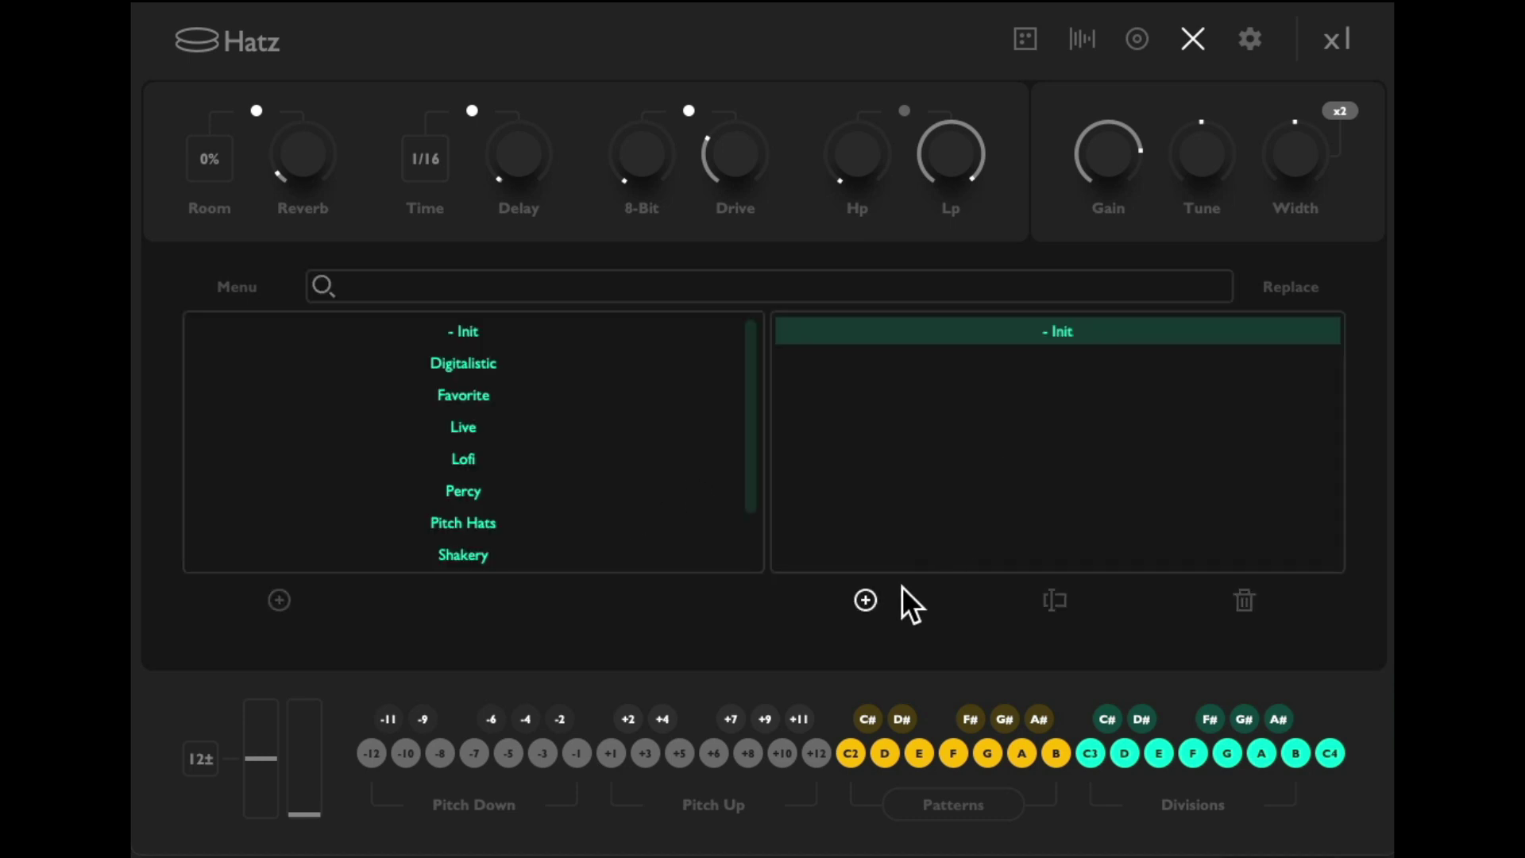
Save the current sound as a preset named Favorite in the Favorite bank
{"action": "left_click", "coordinate": [528, 399]}
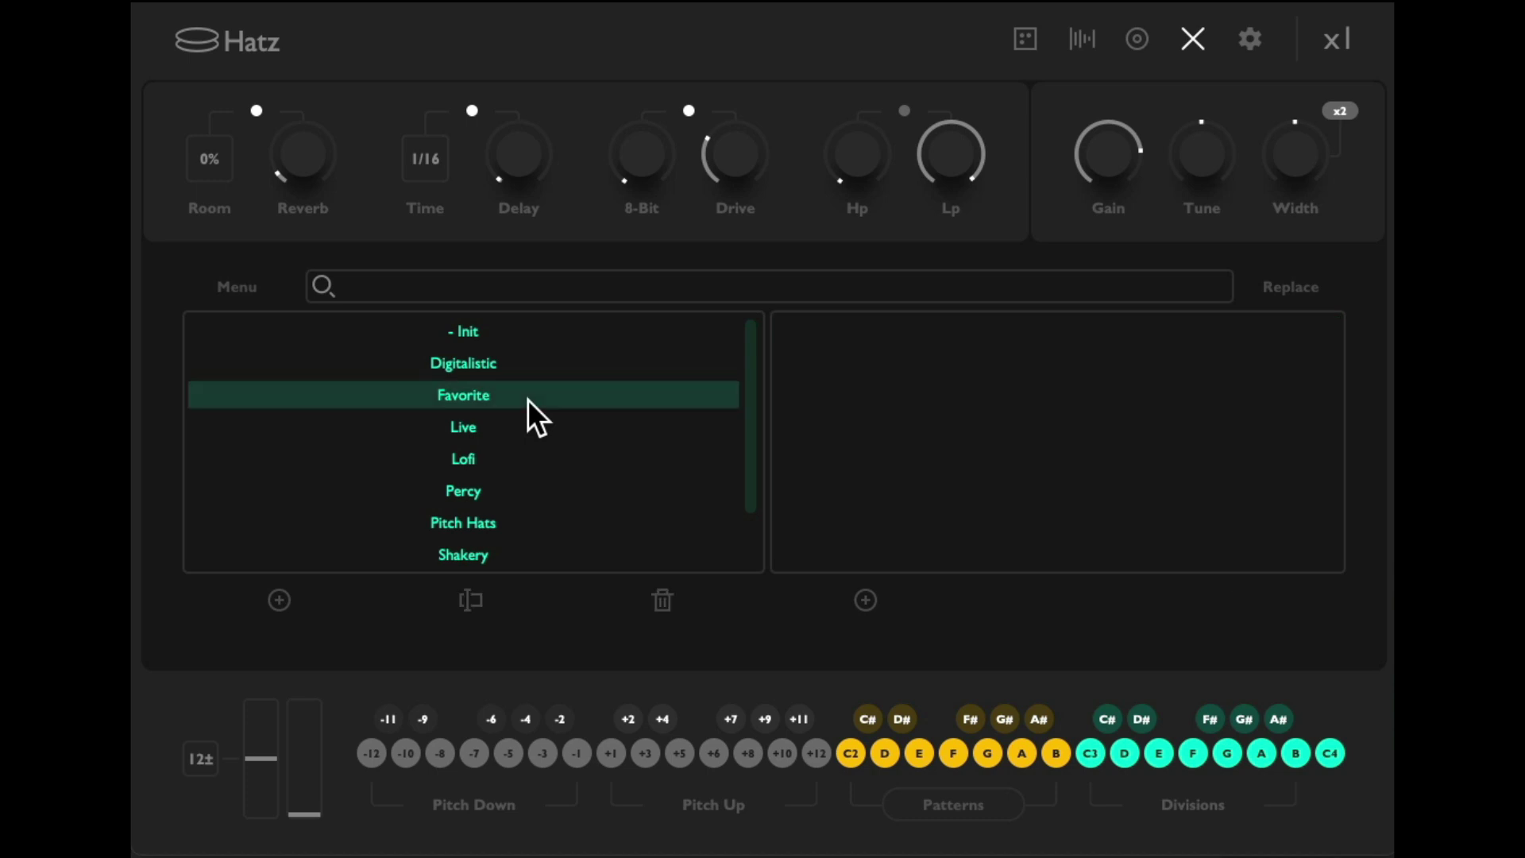
{"action": "left_click", "coordinate": [862, 605]}
{"action": "type", "text": "Favorite"}
{"action": "left_click", "coordinate": [685, 505]}
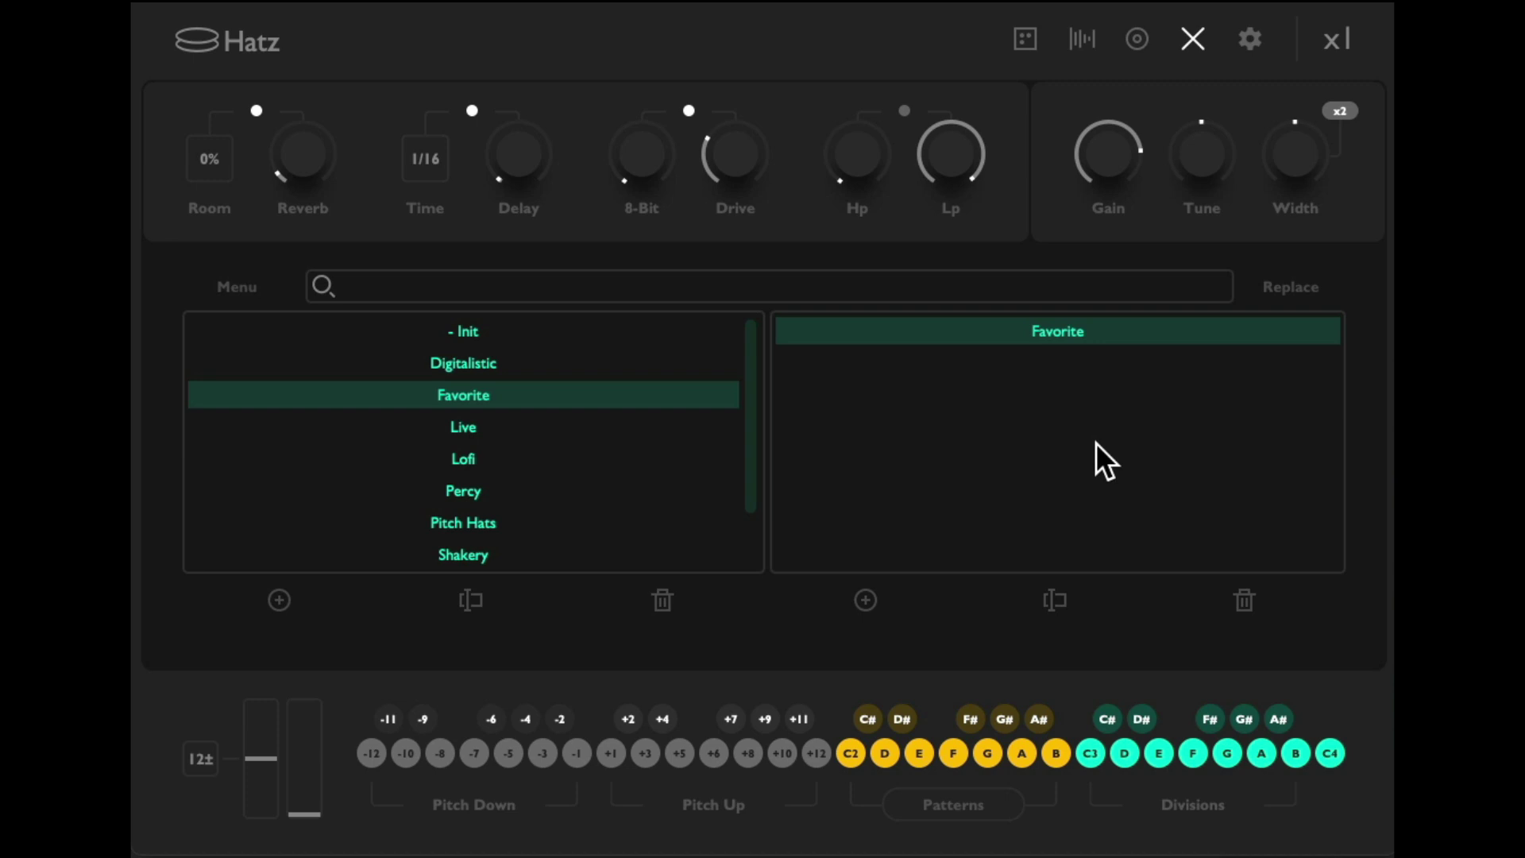
Audition Digital Army, Electorsick, Harshroom and Karate Kid, then reload the Favorite preset
{"action": "left_click", "coordinate": [649, 364]}
{"action": "left_click", "coordinate": [1129, 387]}
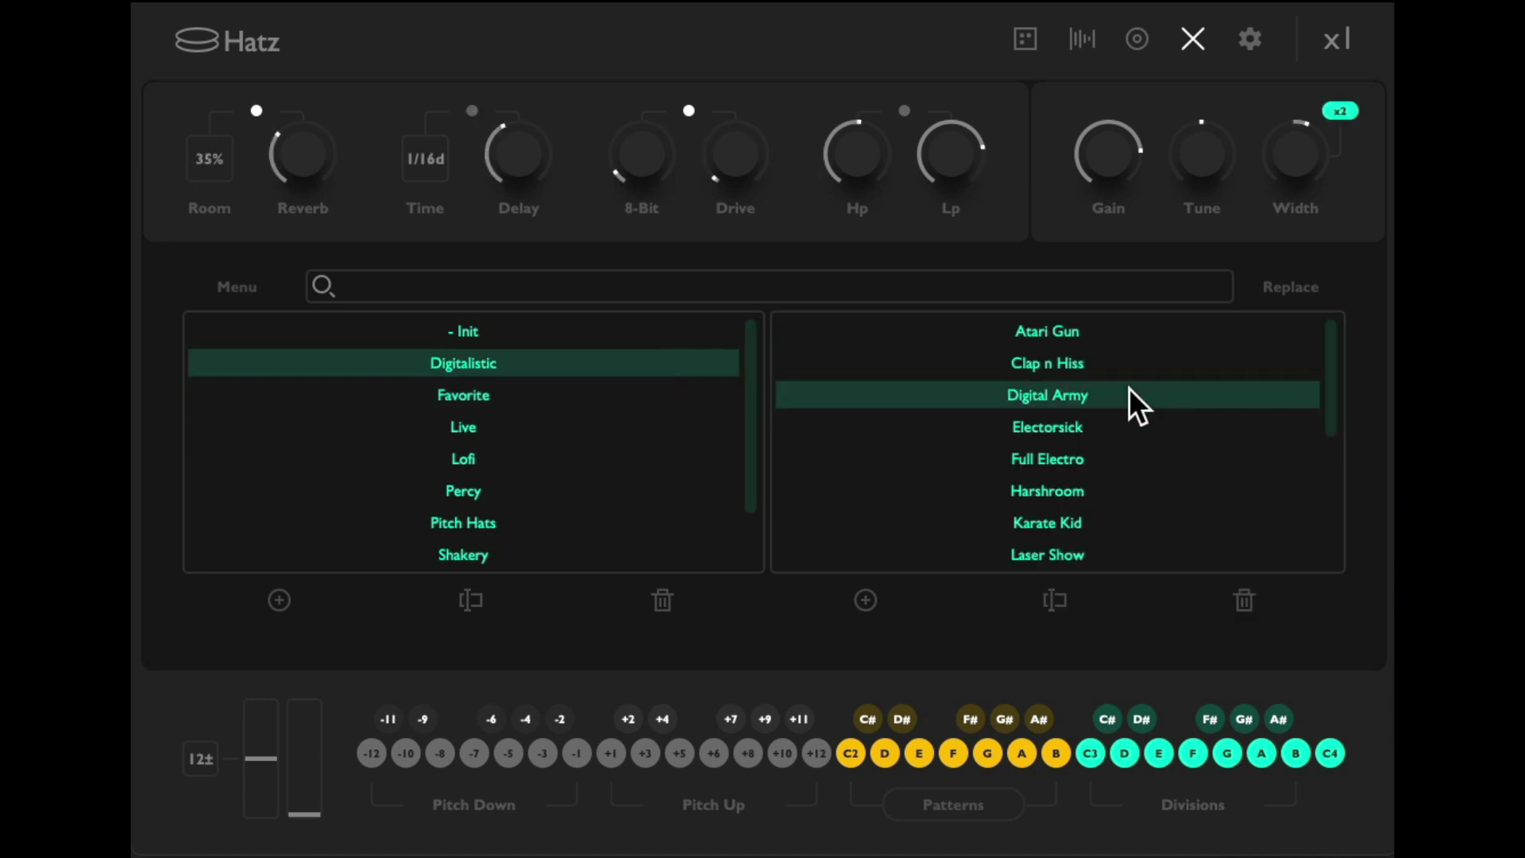
{"action": "left_click", "coordinate": [1148, 435]}
{"action": "left_click", "coordinate": [1153, 488]}
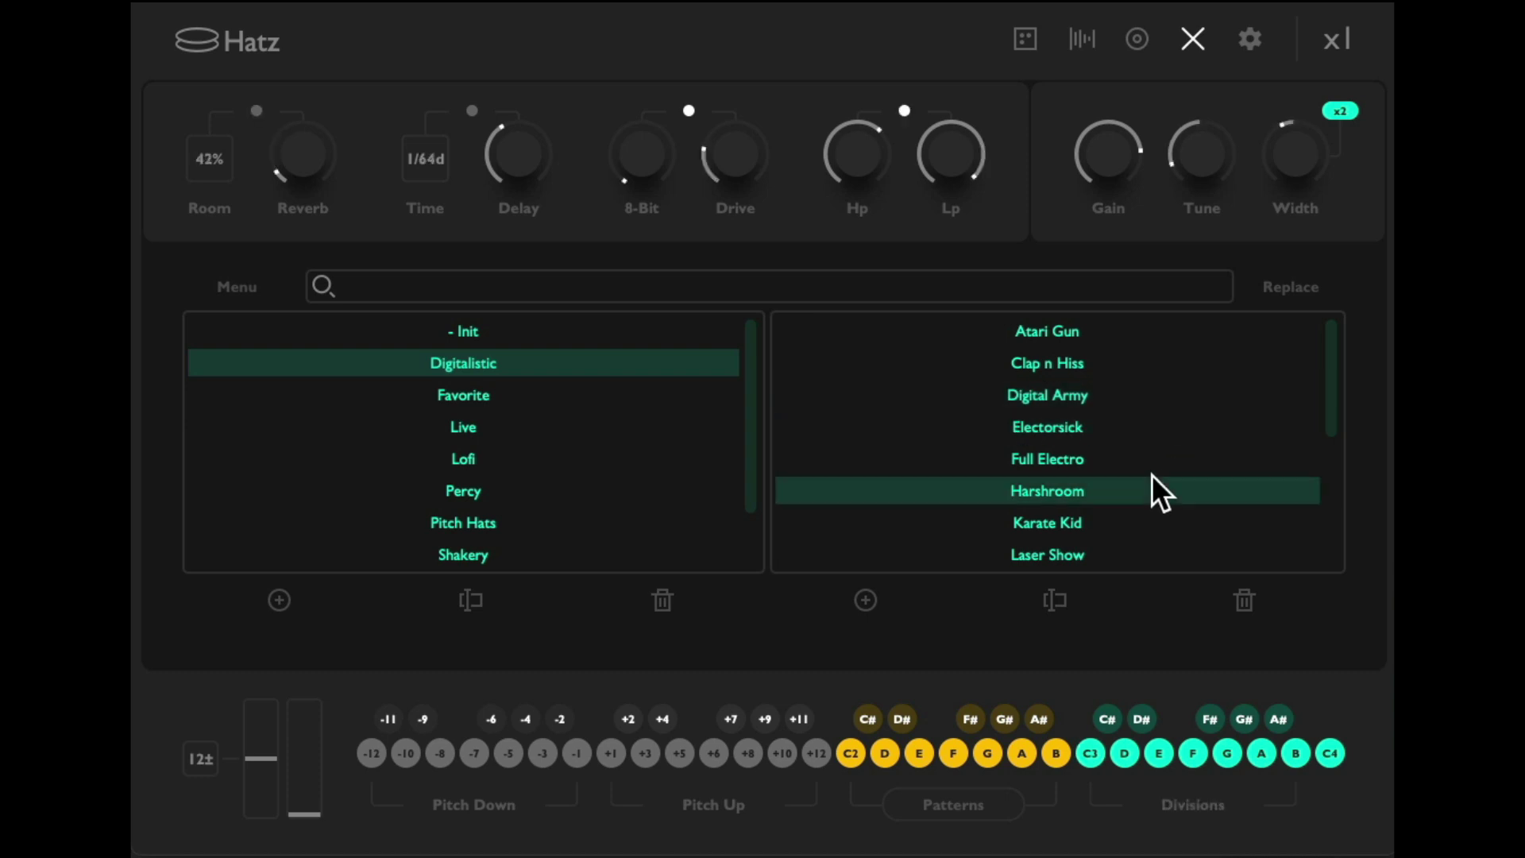
{"action": "left_click", "coordinate": [1143, 523]}
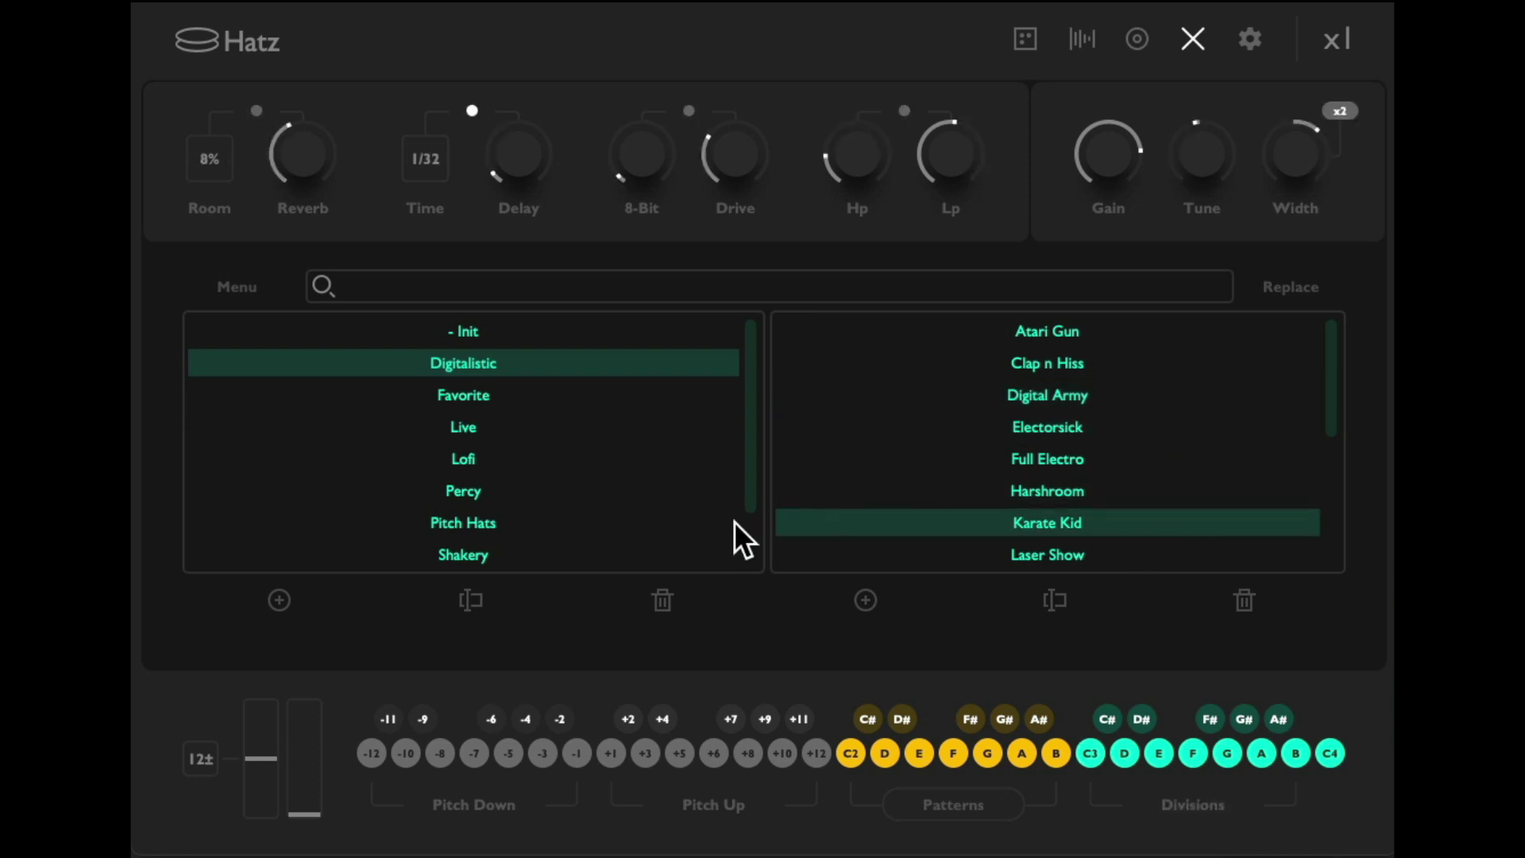
{"action": "left_click", "coordinate": [608, 399]}
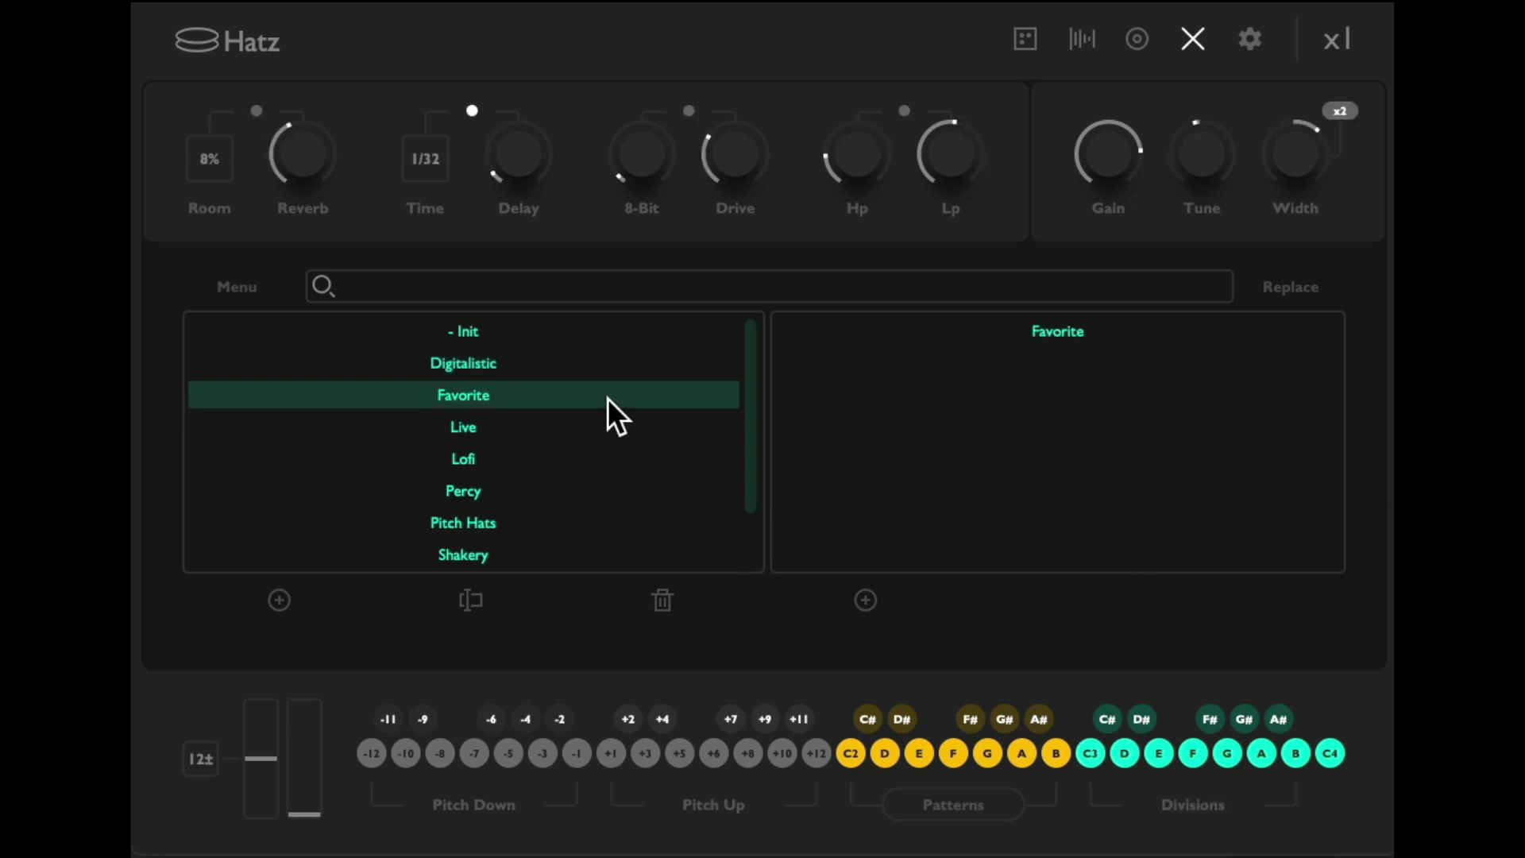
{"action": "left_click", "coordinate": [1147, 340]}
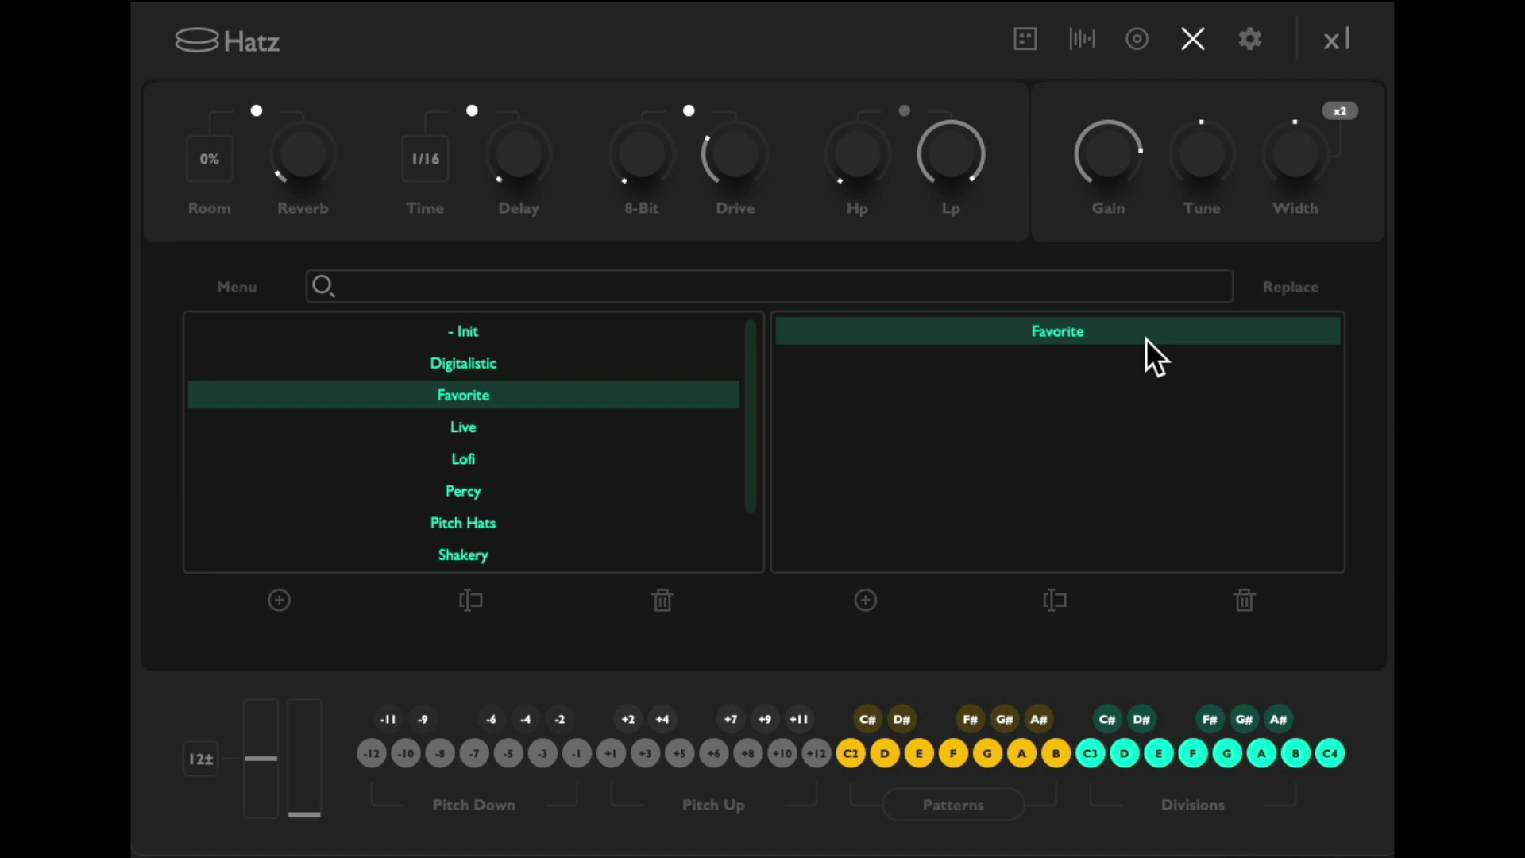
{"action": "left_click", "coordinate": [1025, 38]}
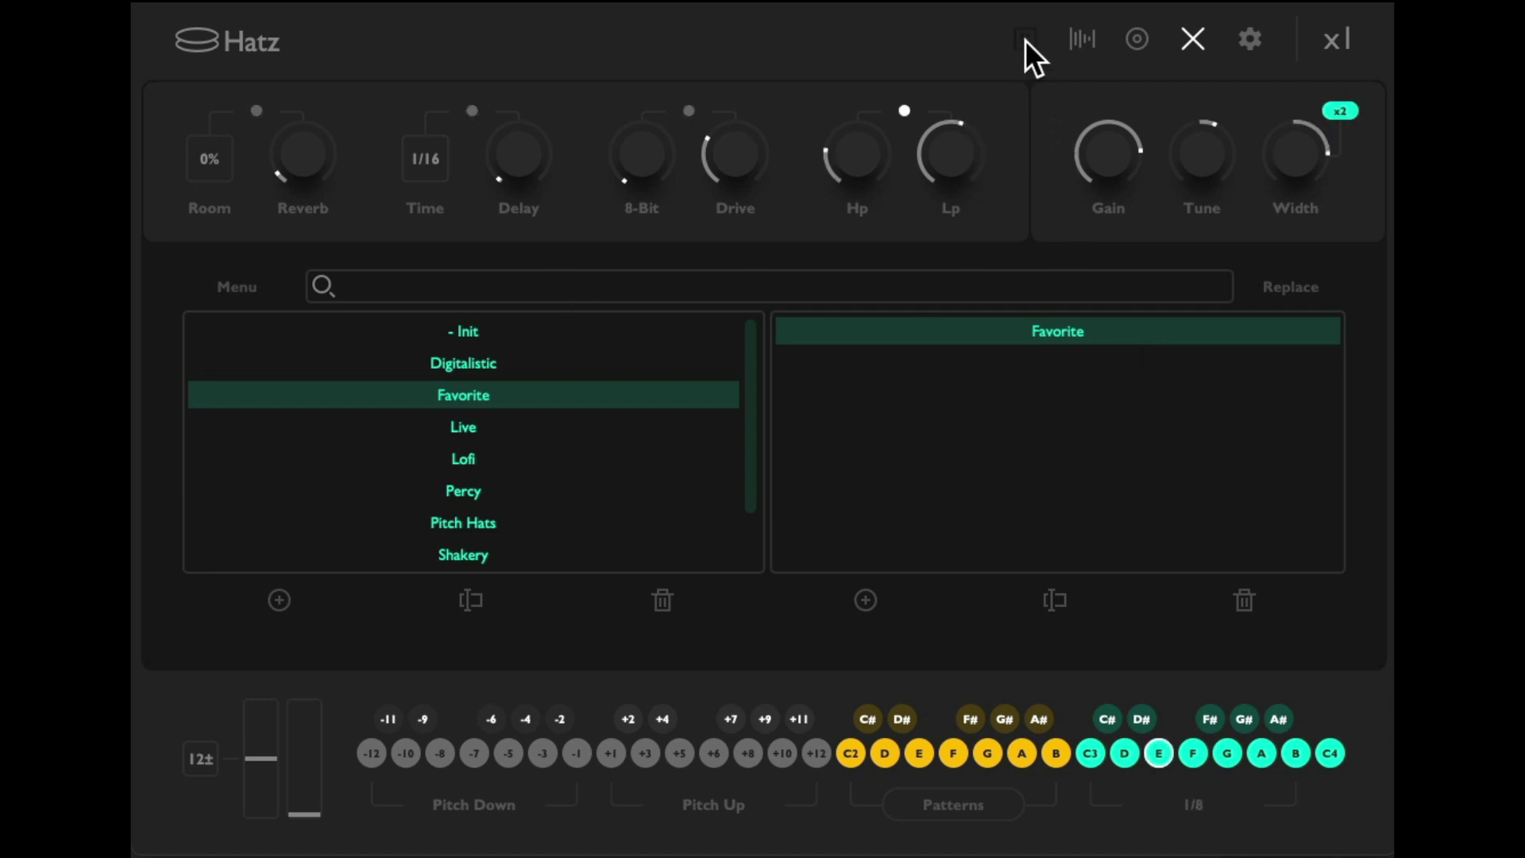
{"action": "left_click", "coordinate": [1025, 40]}
{"action": "left_click", "coordinate": [1025, 40]}
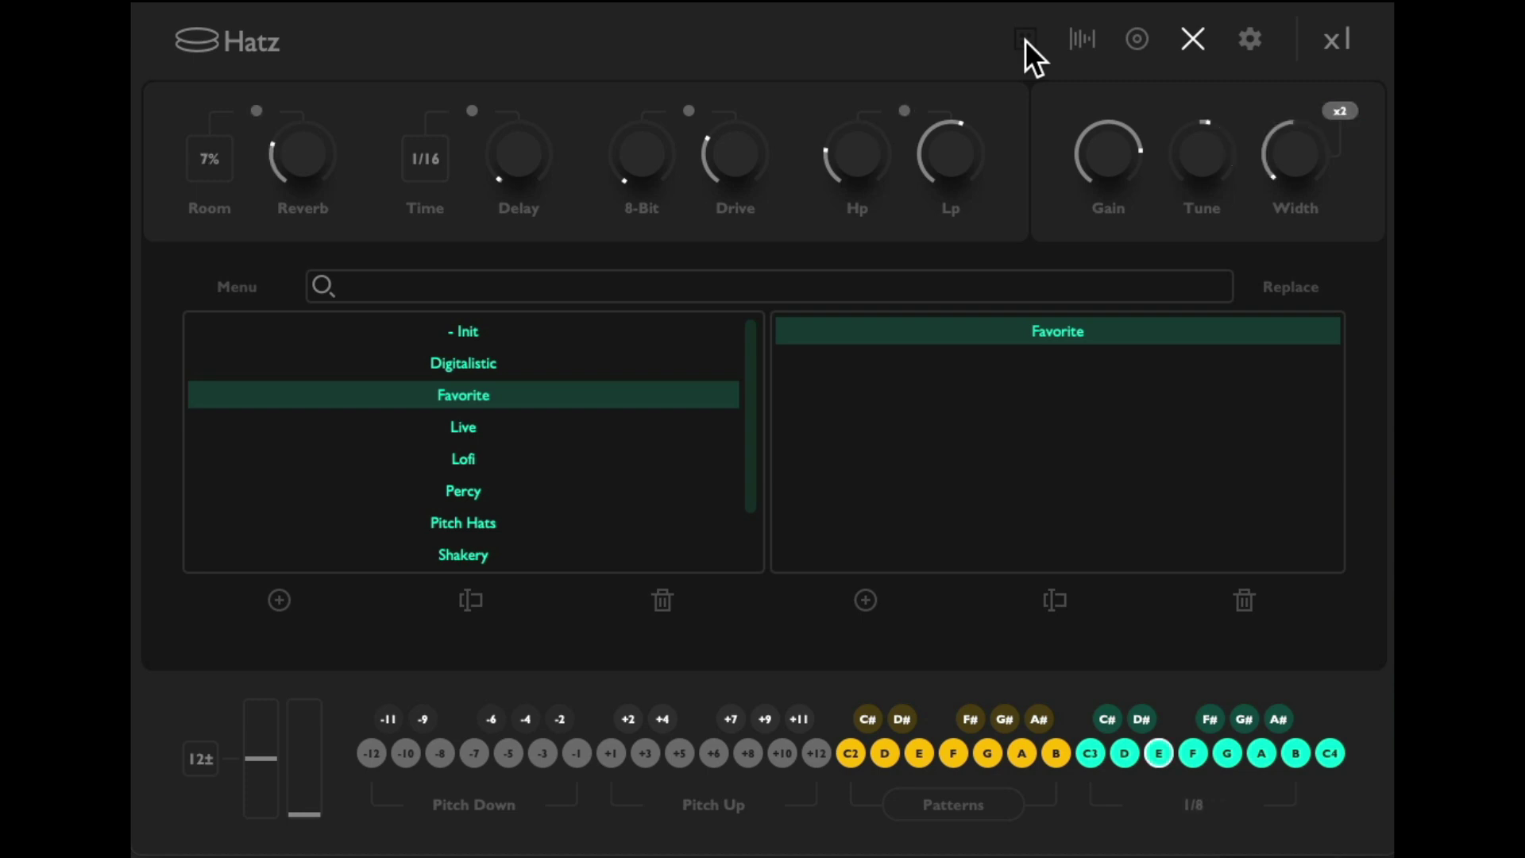
{"action": "left_click", "coordinate": [1025, 40]}
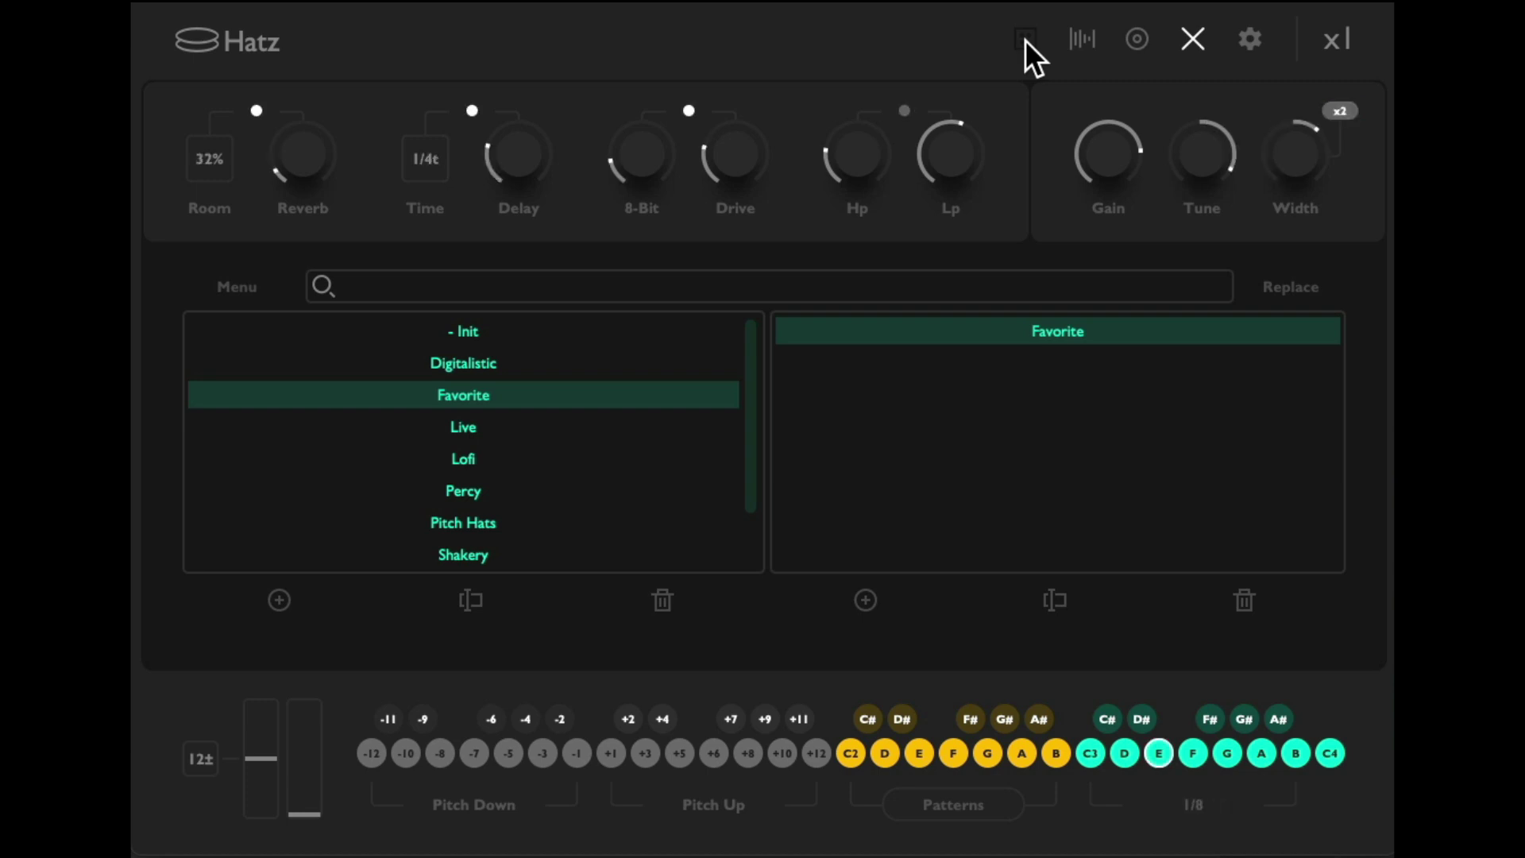
{"action": "left_click", "coordinate": [1026, 39]}
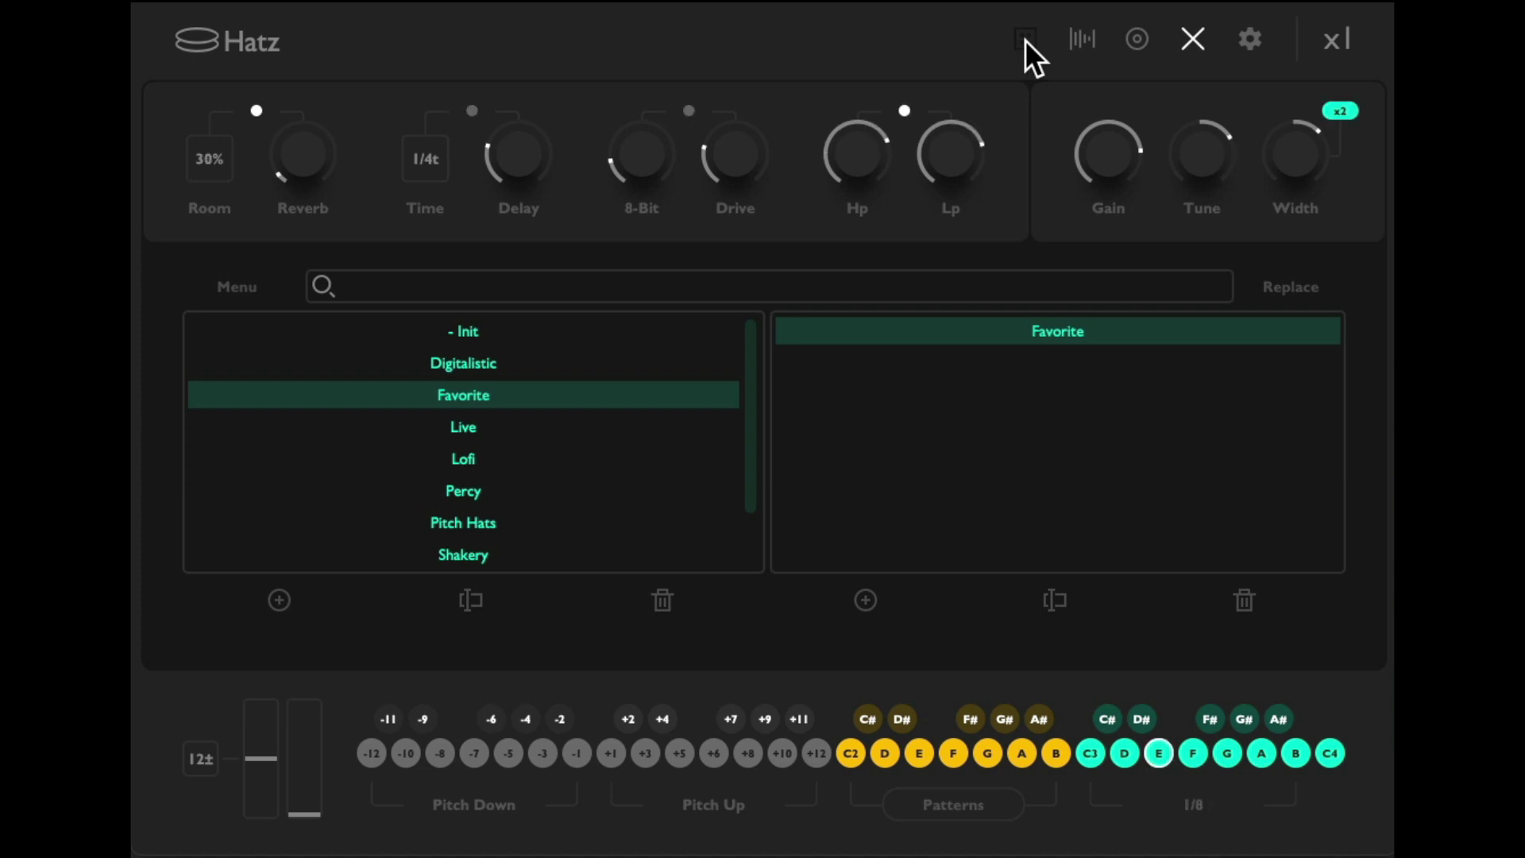
{"action": "left_click", "coordinate": [1026, 39]}
{"action": "left_click", "coordinate": [1025, 40]}
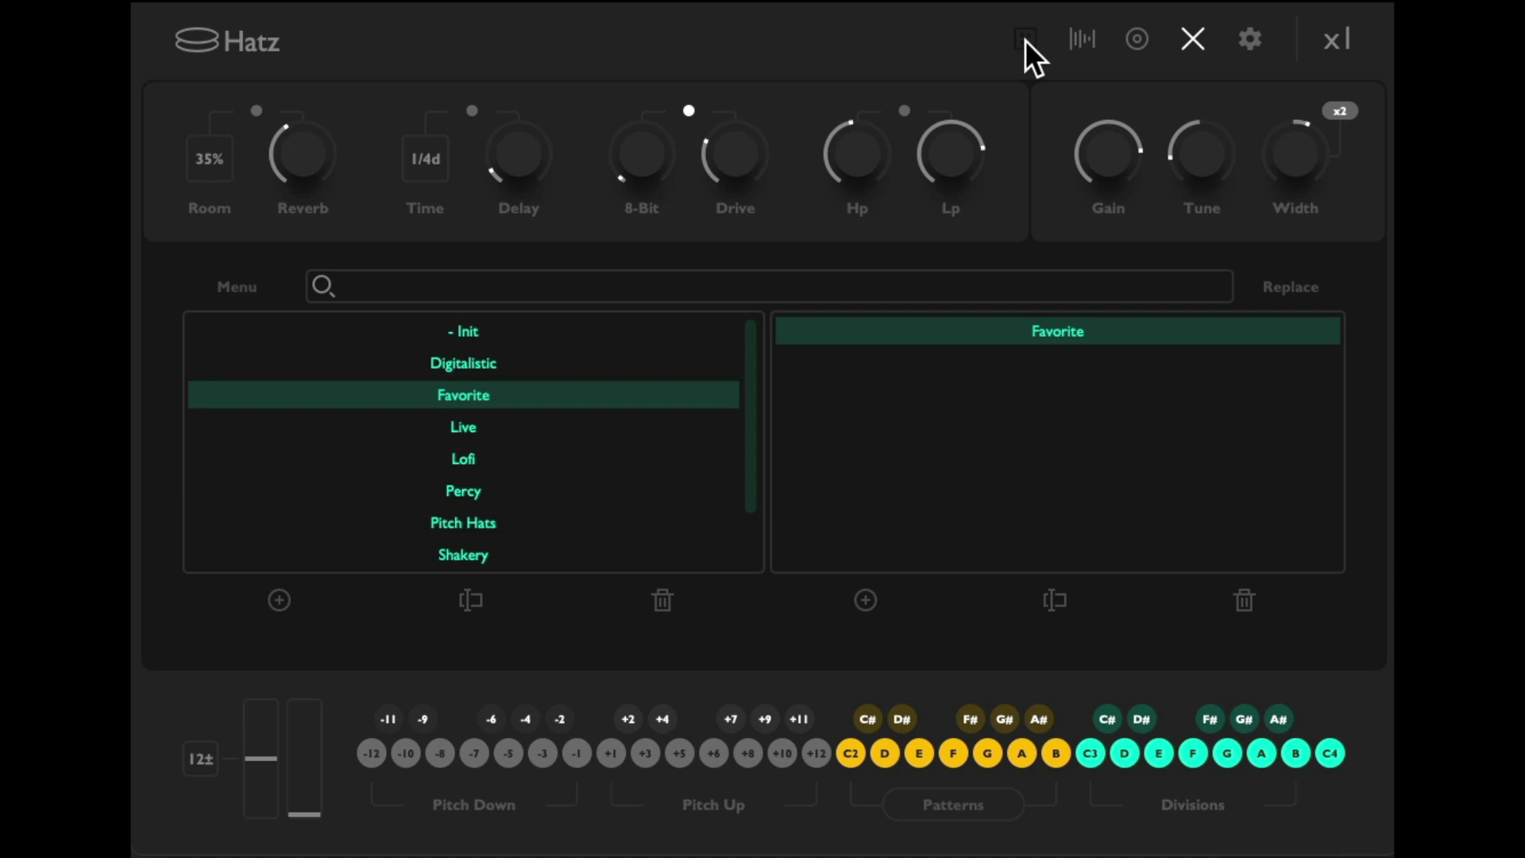
{"action": "left_click", "coordinate": [1132, 333]}
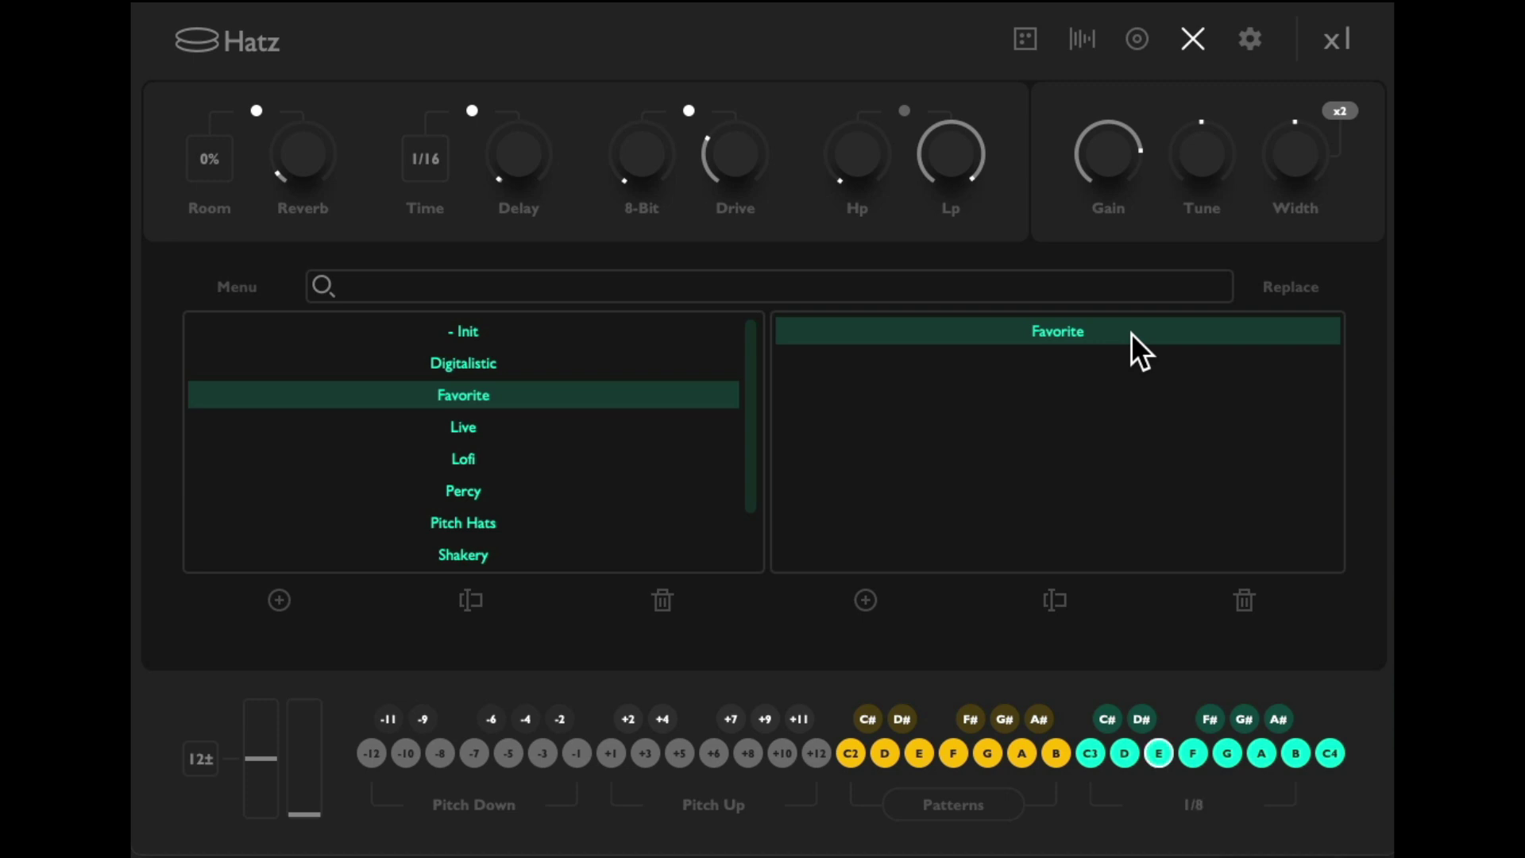
Close Hatz in waveform view, record a MIDI hi-hat take on Hi Hats, and play it back
{"action": "left_click", "coordinate": [1081, 38]}
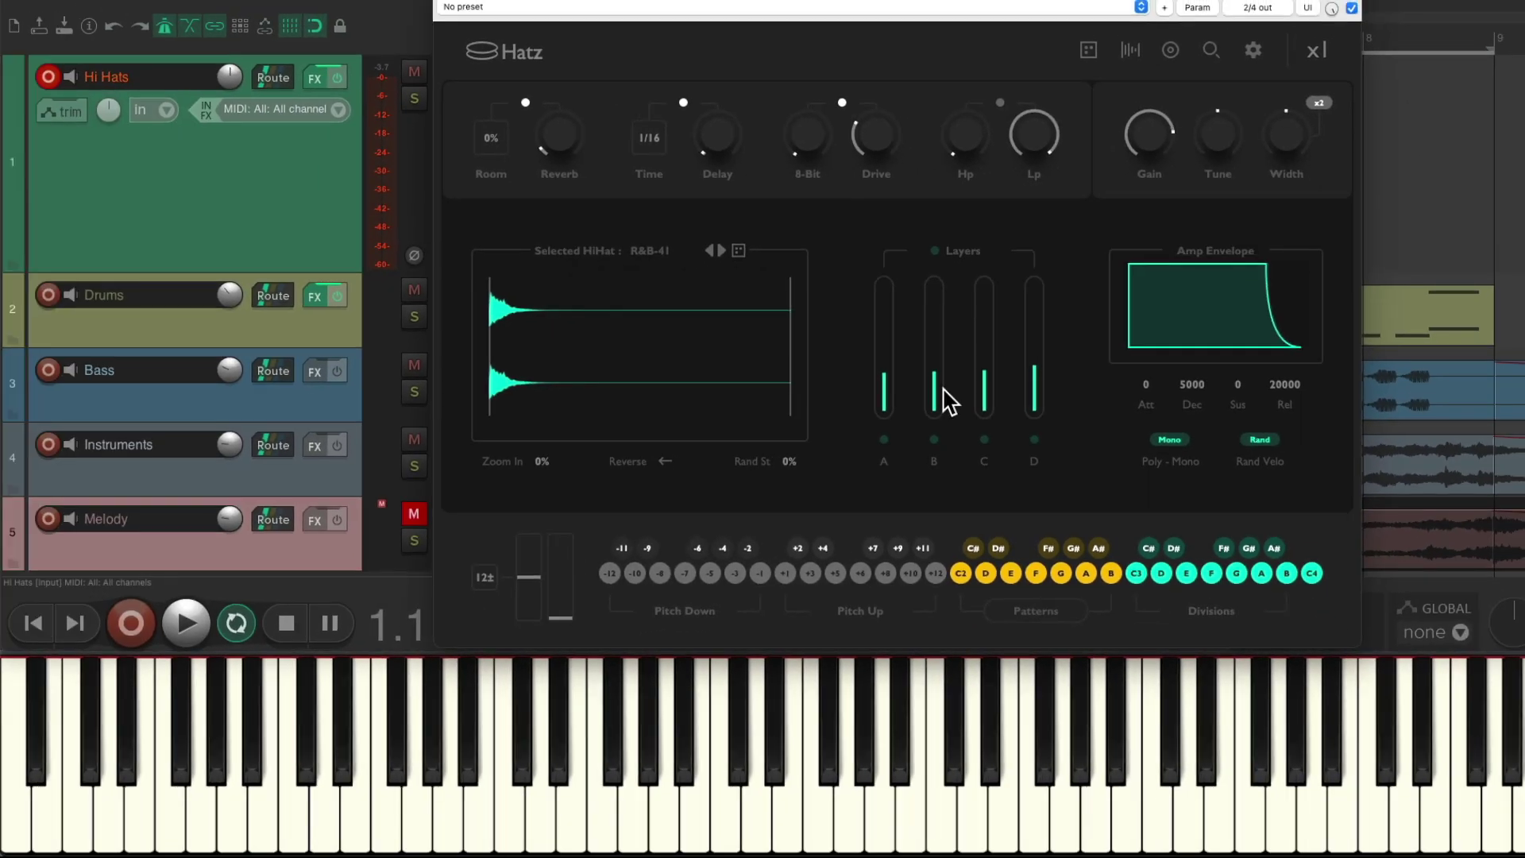
{"action": "left_click", "coordinate": [453, 4]}
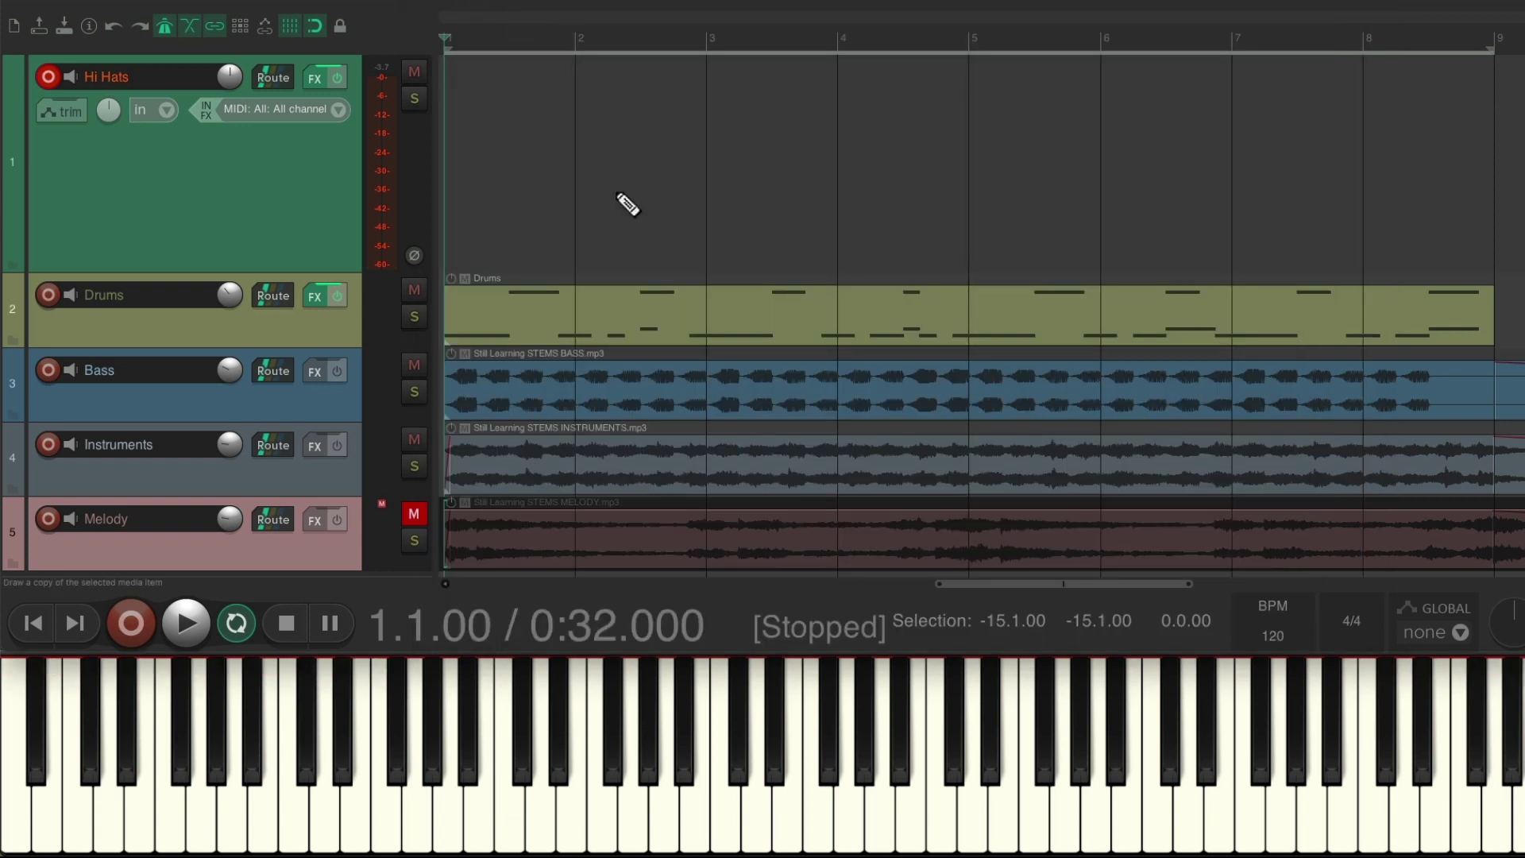
{"action": "key", "text": "ctrl+r"}
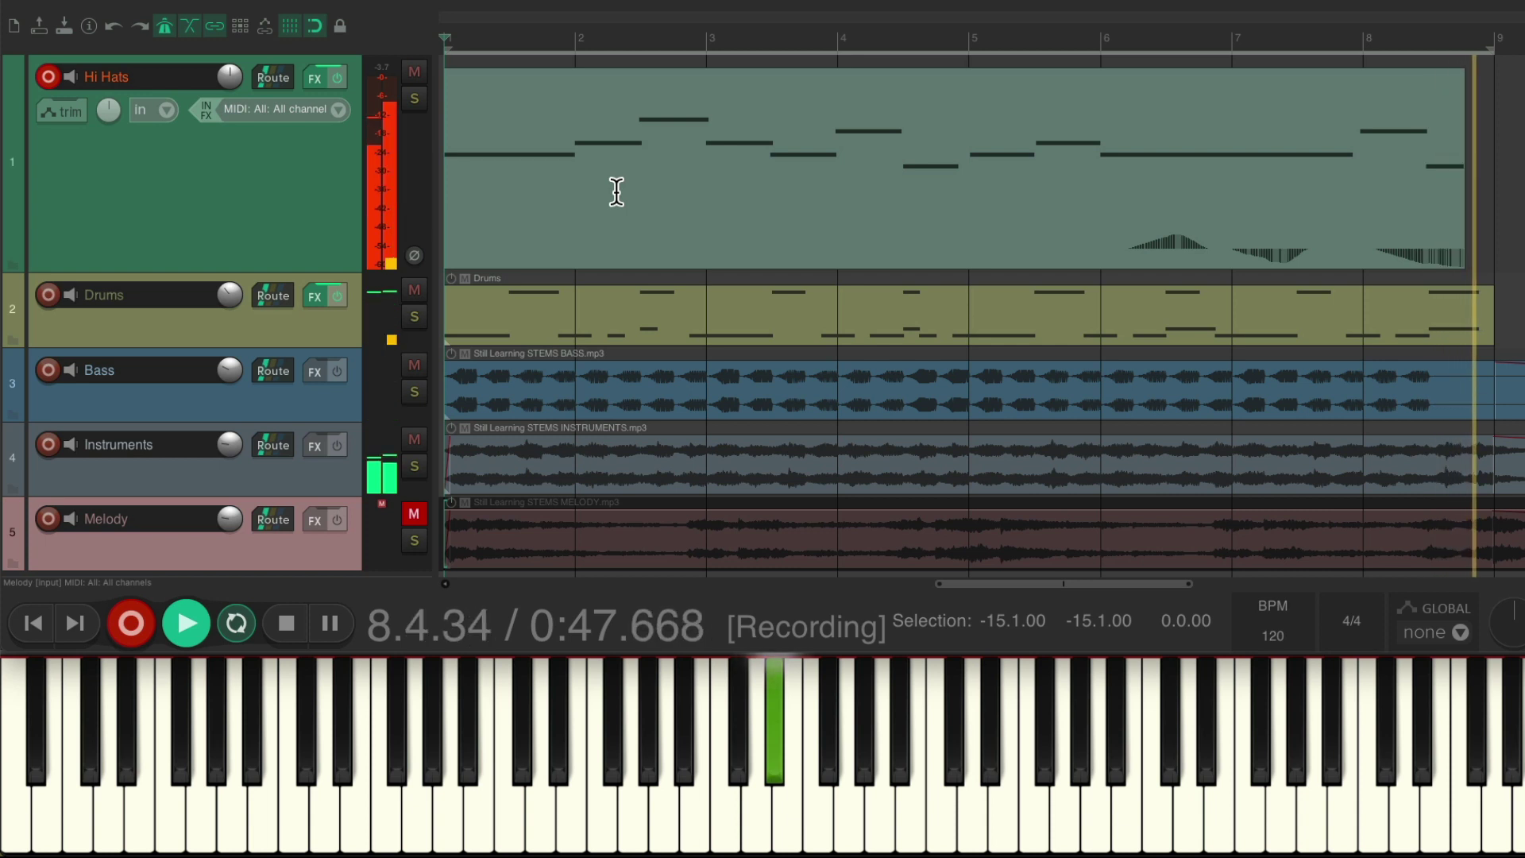
{"action": "key", "text": "space"}
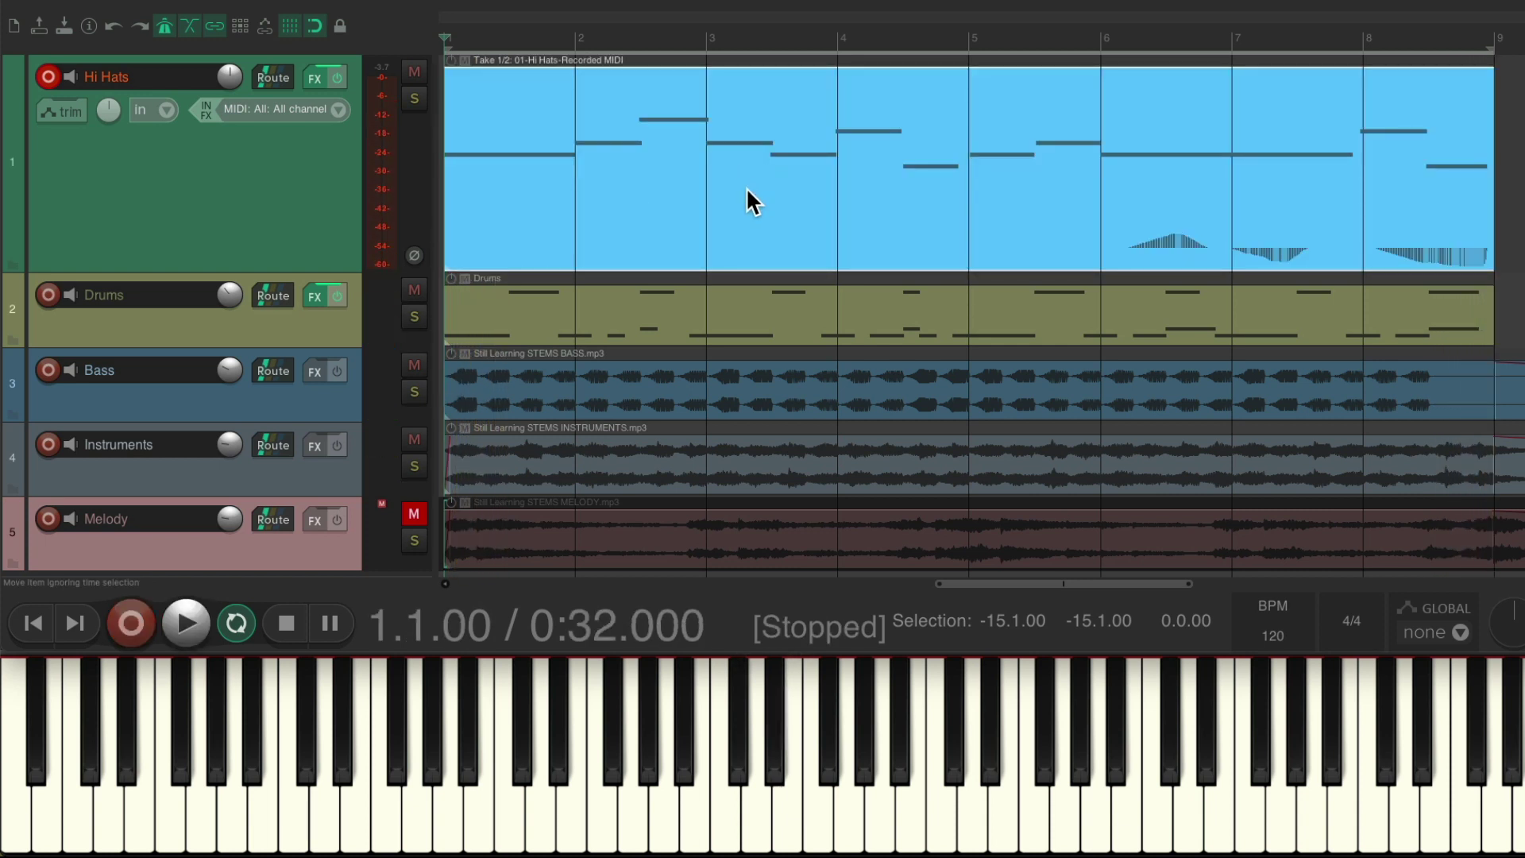
{"action": "key", "text": "space"}
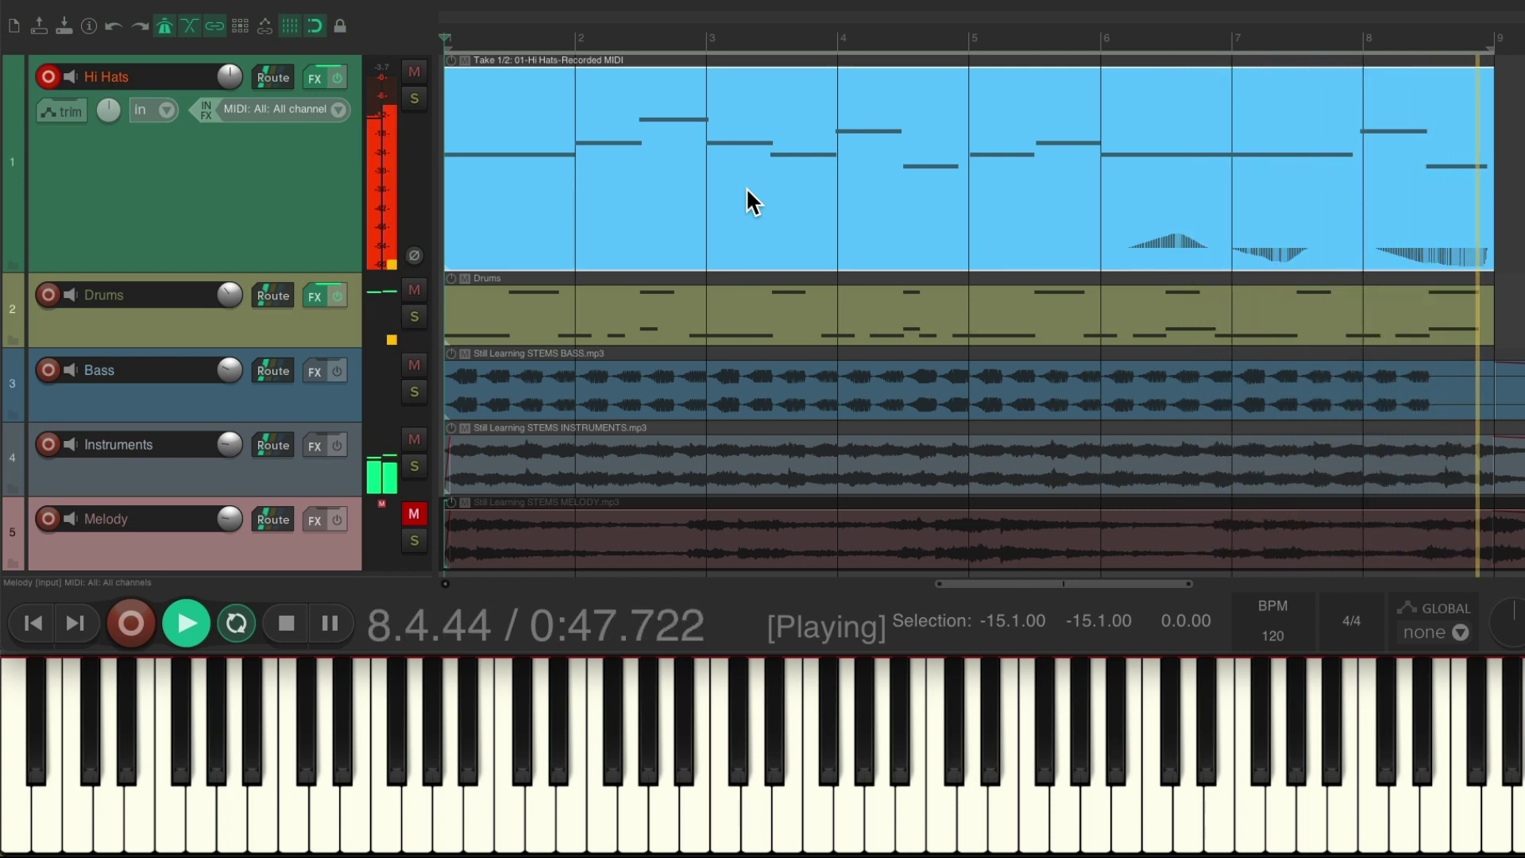
{"action": "key", "text": "space"}
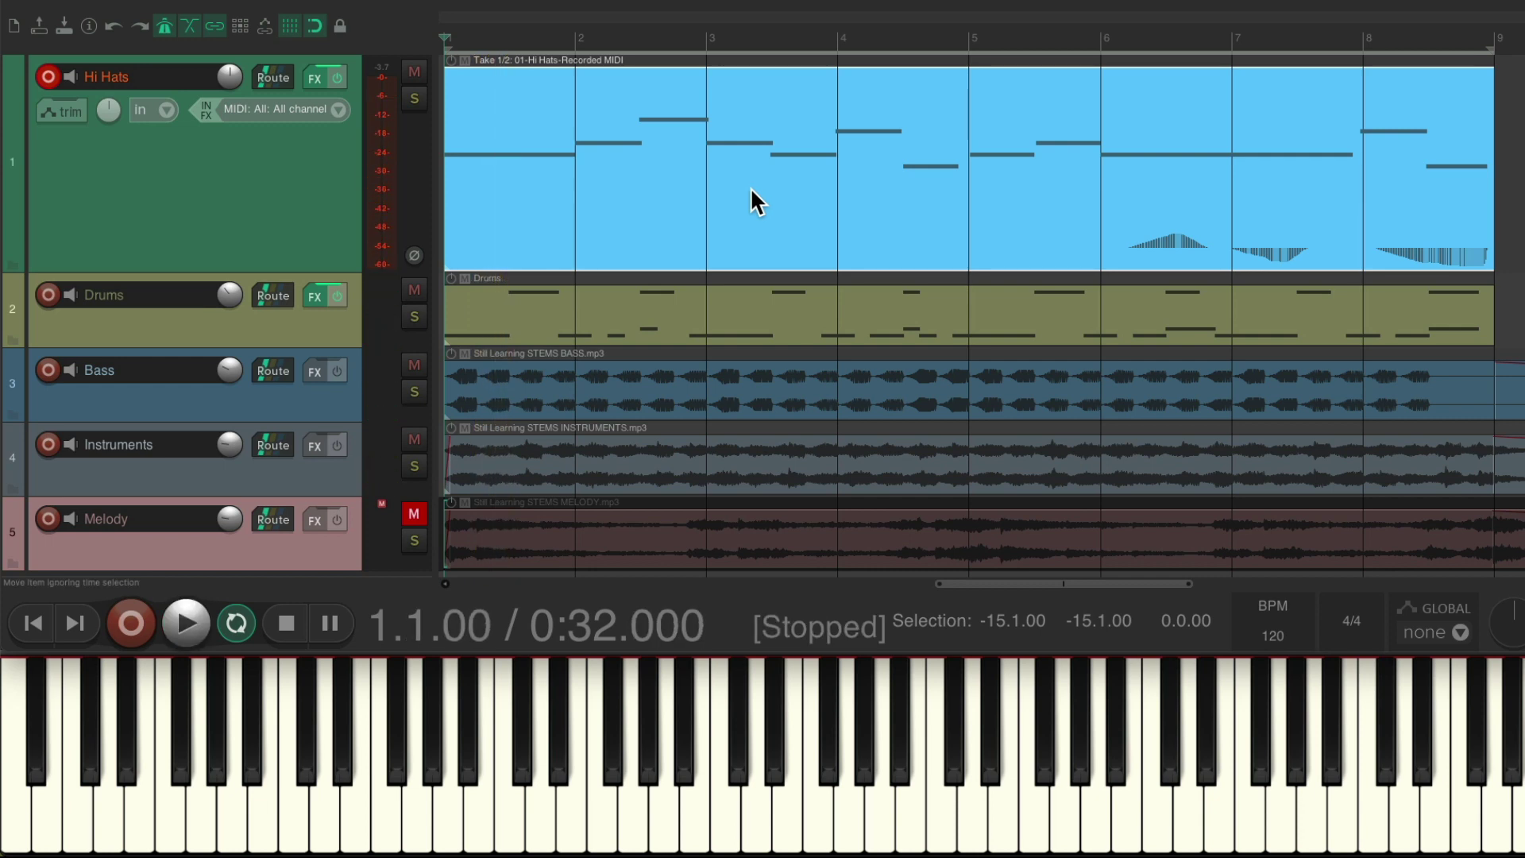
Open the Hi Hats MIDI take in the editor and quantize its notes to the 1/4 grid
{"action": "double_click", "coordinate": [751, 116]}
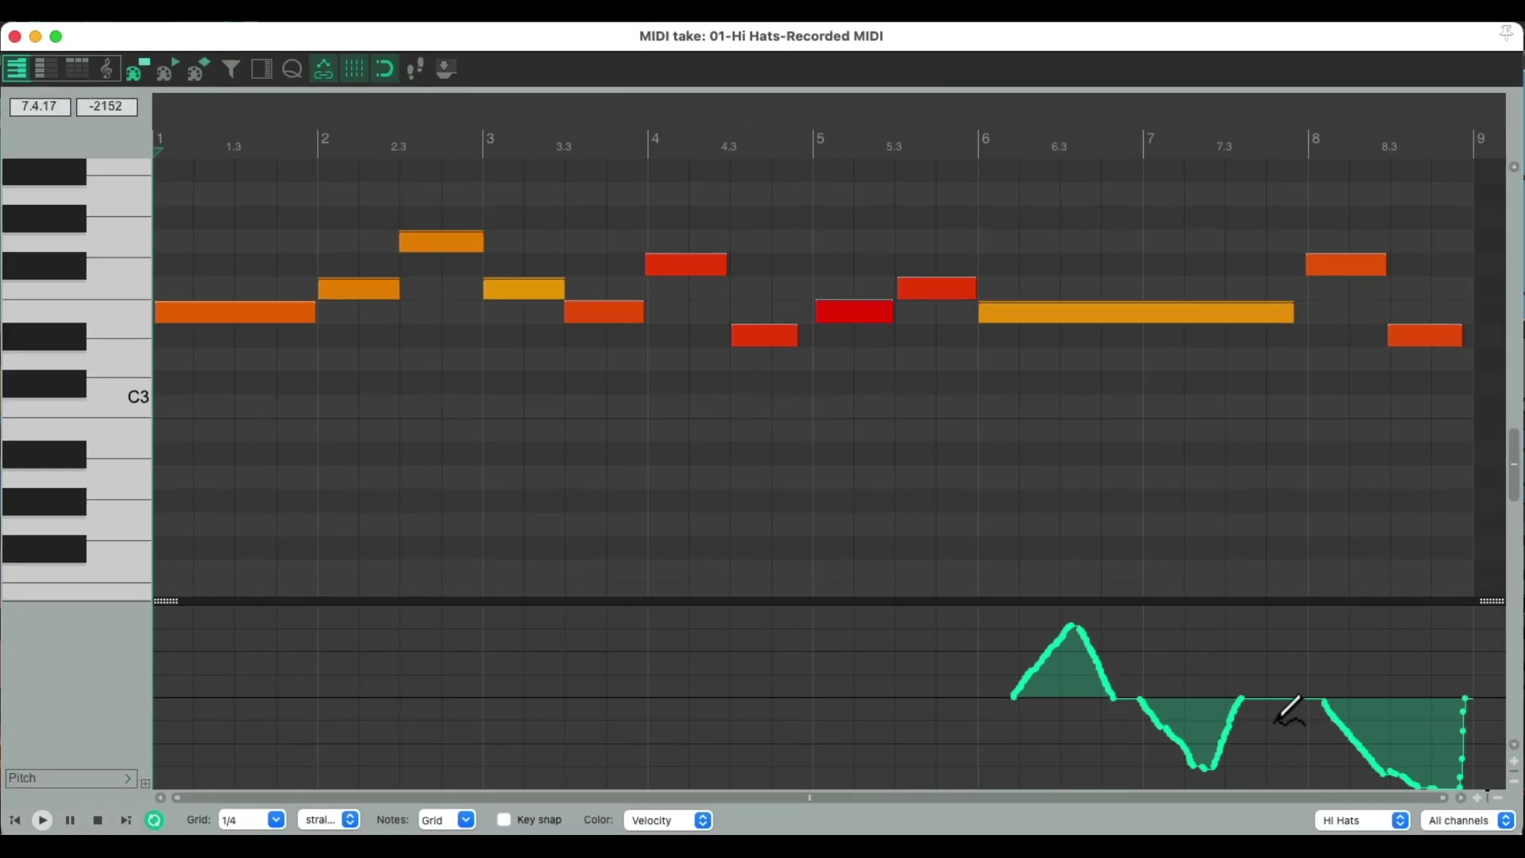
{"action": "left_click", "coordinate": [292, 70]}
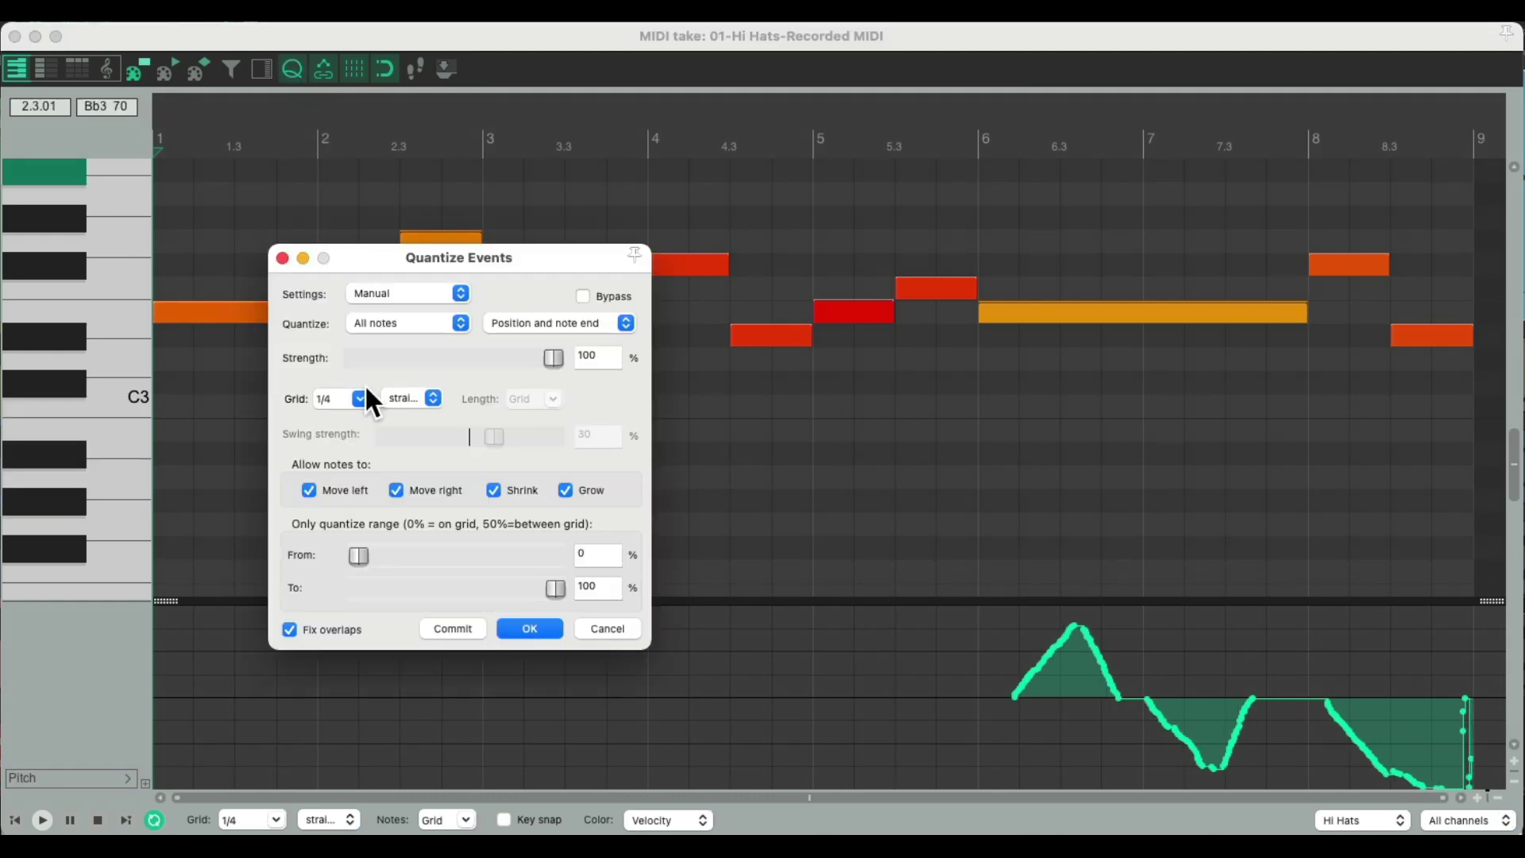
{"action": "left_click", "coordinate": [525, 628]}
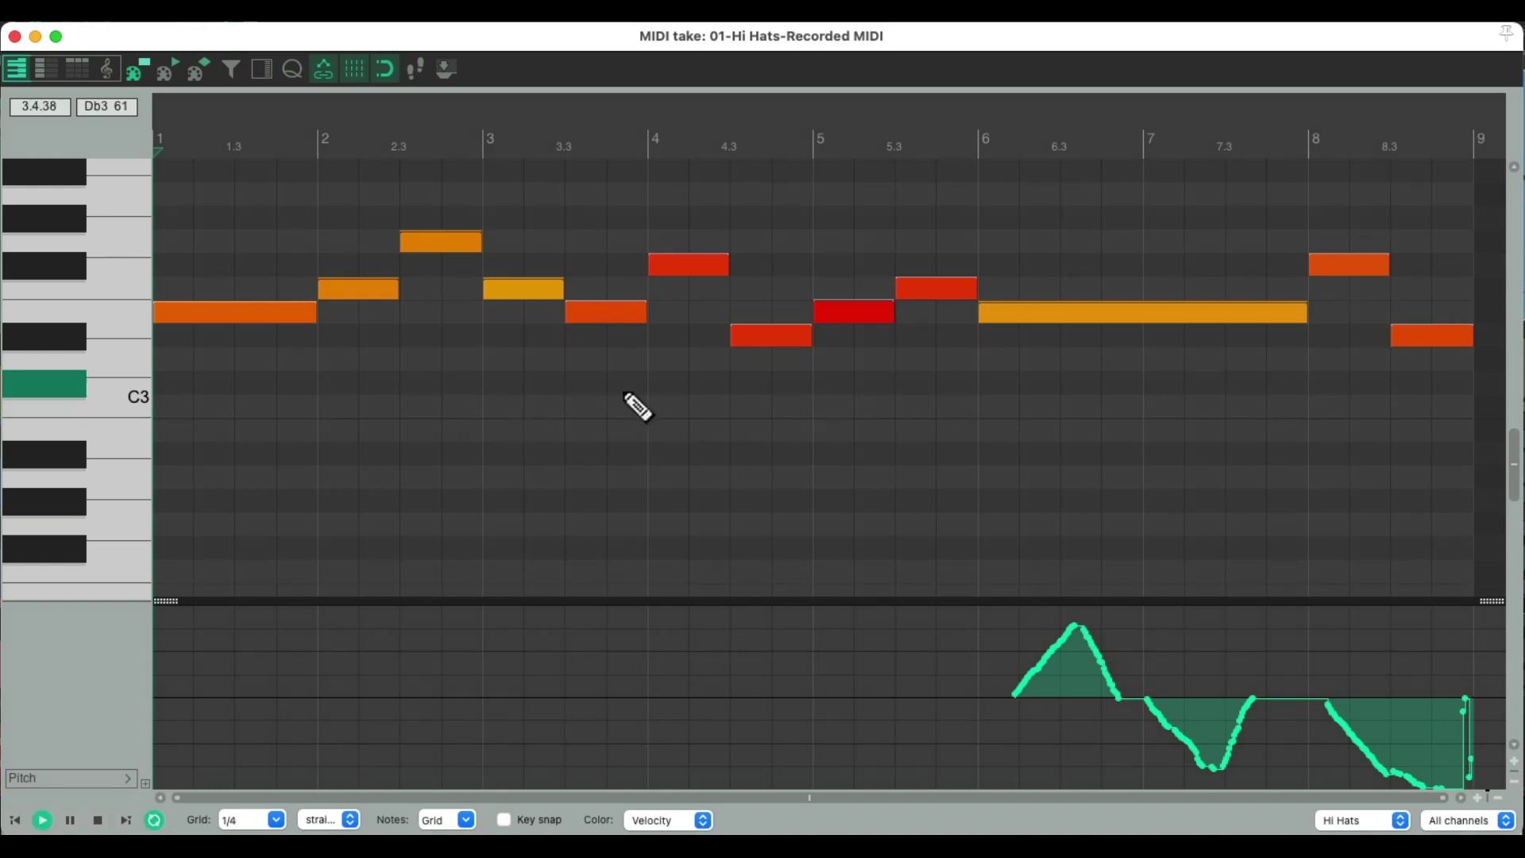
Play the part, redraw the bar 6 pitch-bend swell into a smoother rise, then replay
{"action": "key", "text": "space"}
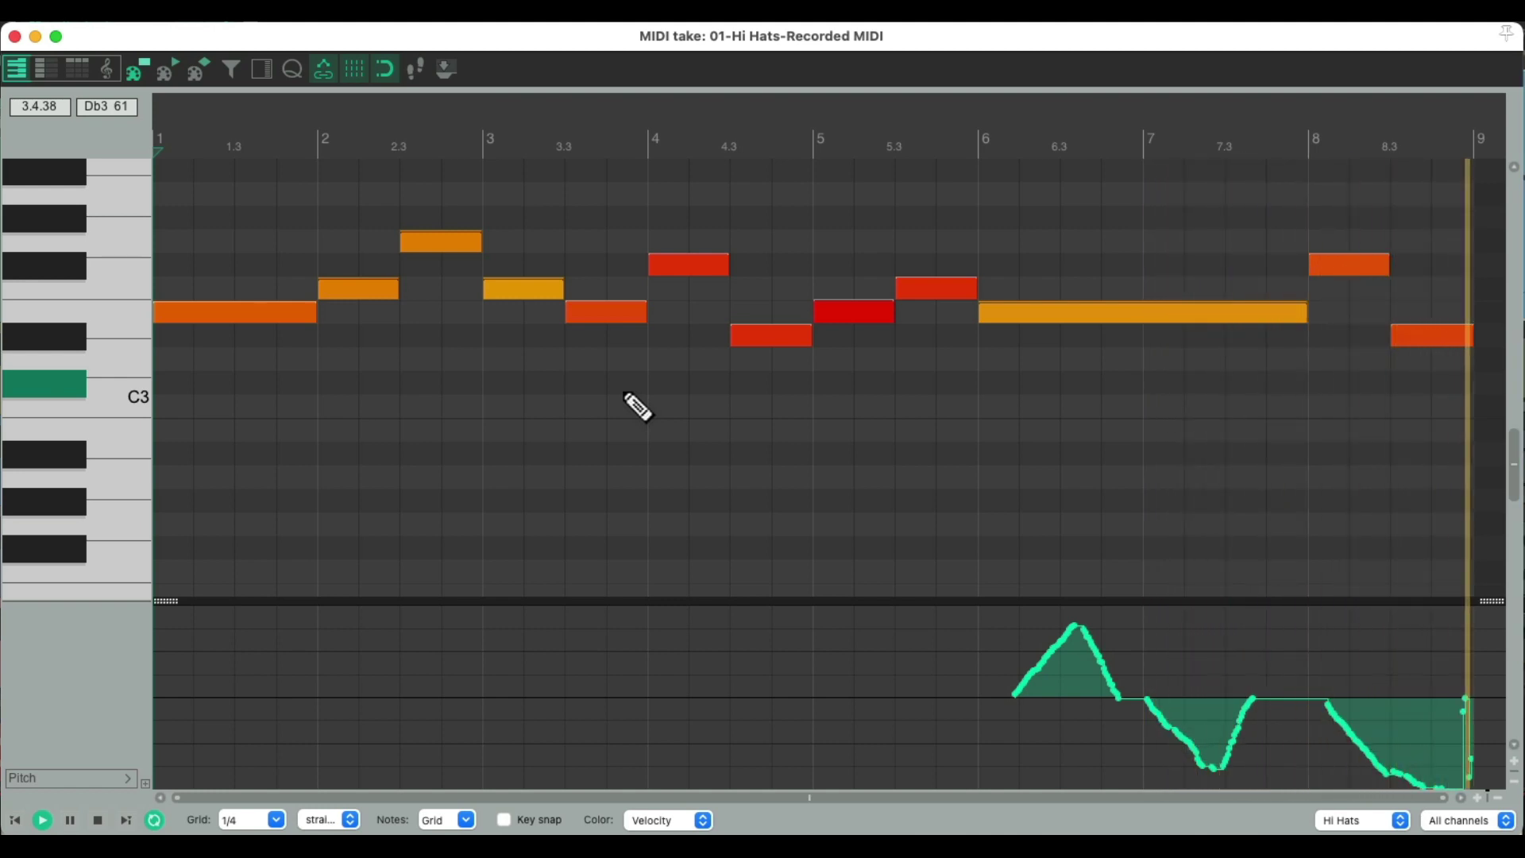
{"action": "key", "text": "space"}
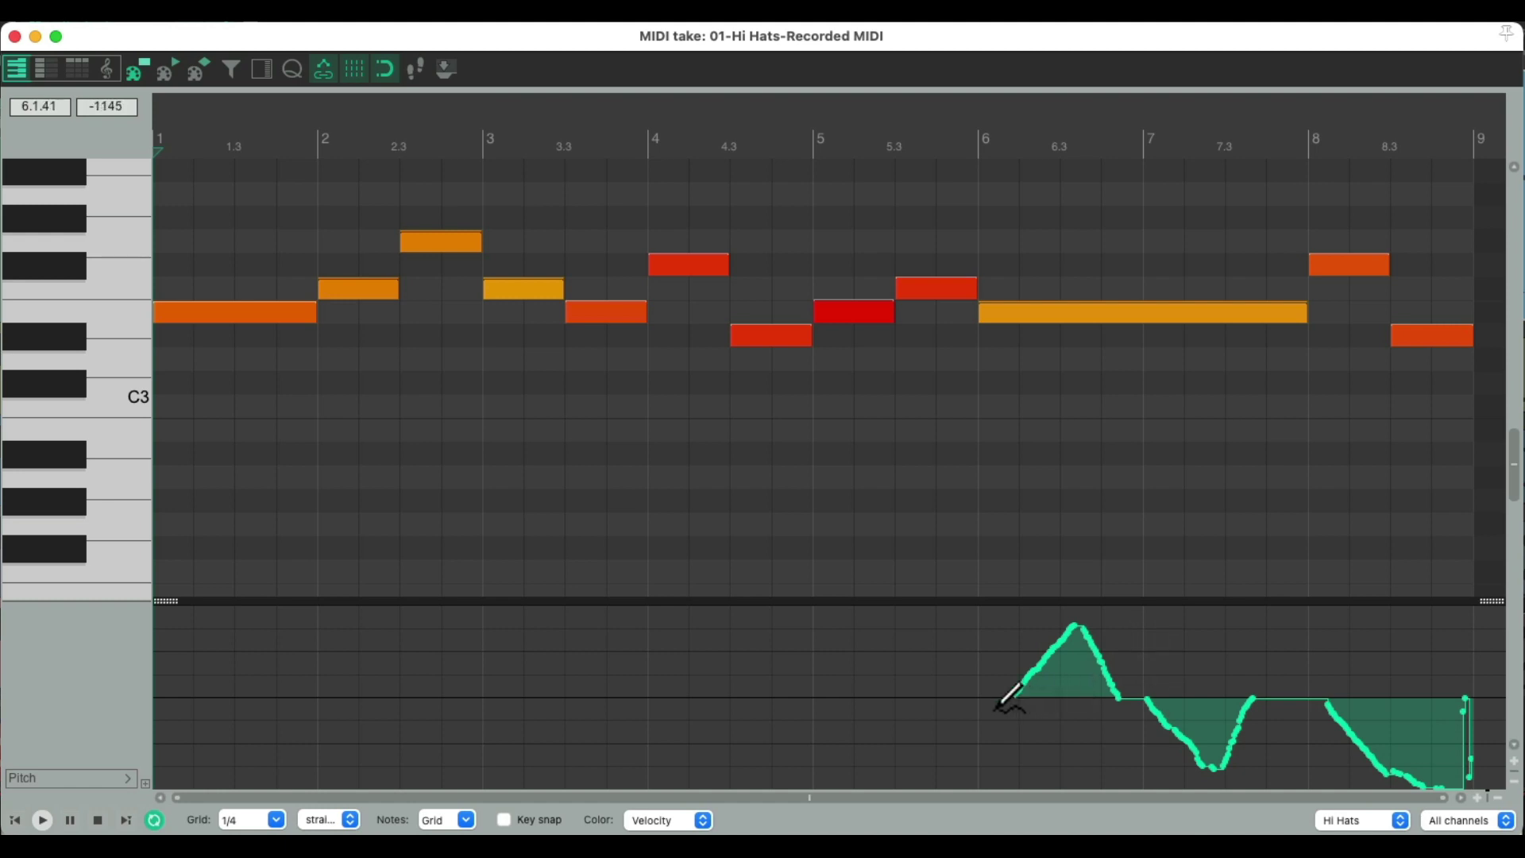
{"action": "left_click_drag", "start_coordinate": [983, 703], "coordinate": [986, 692]}
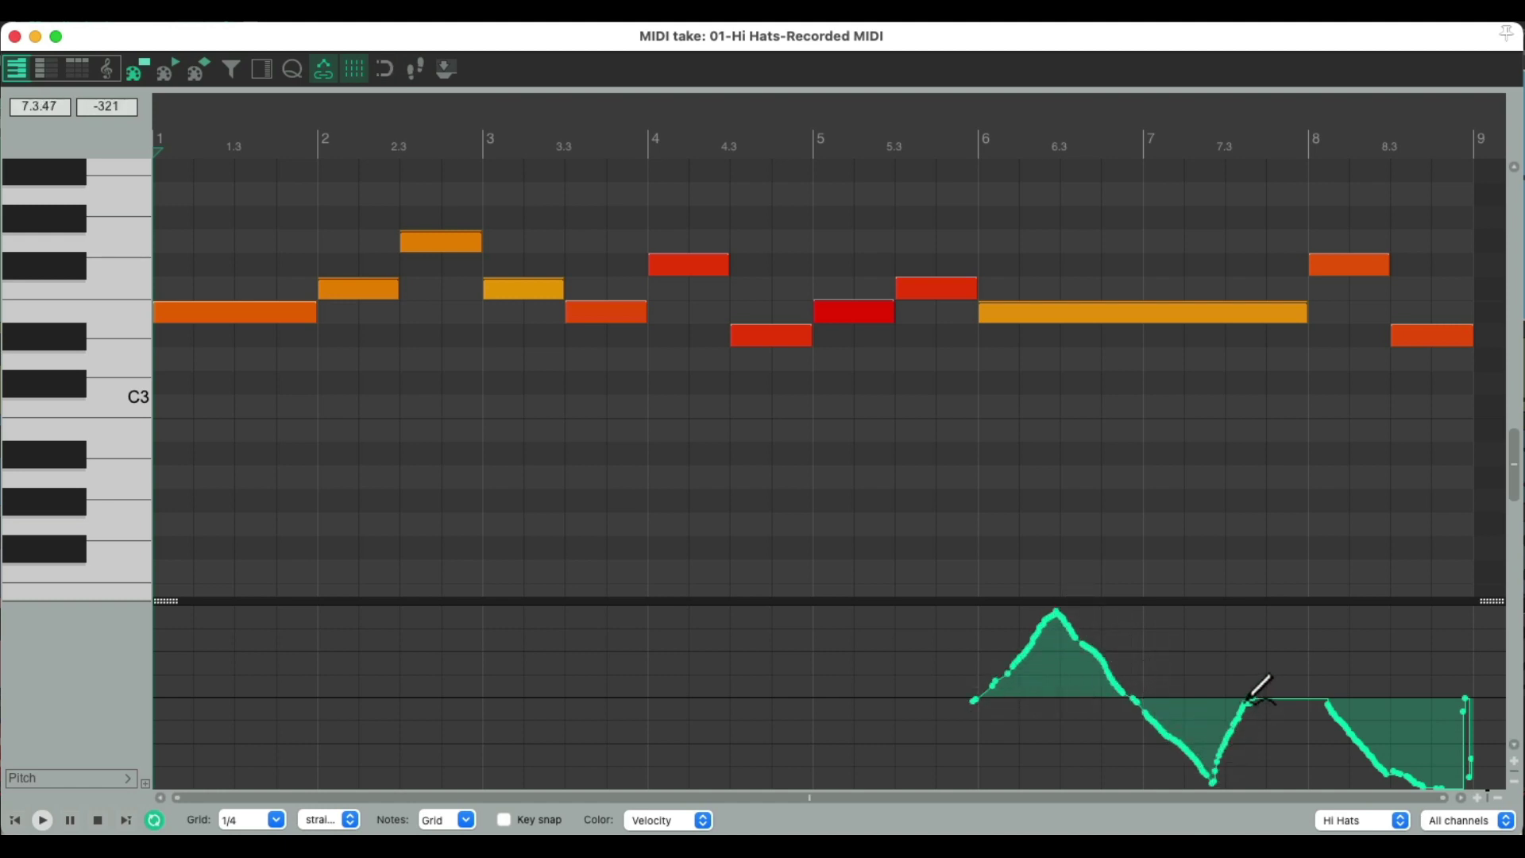
{"action": "key", "text": "space"}
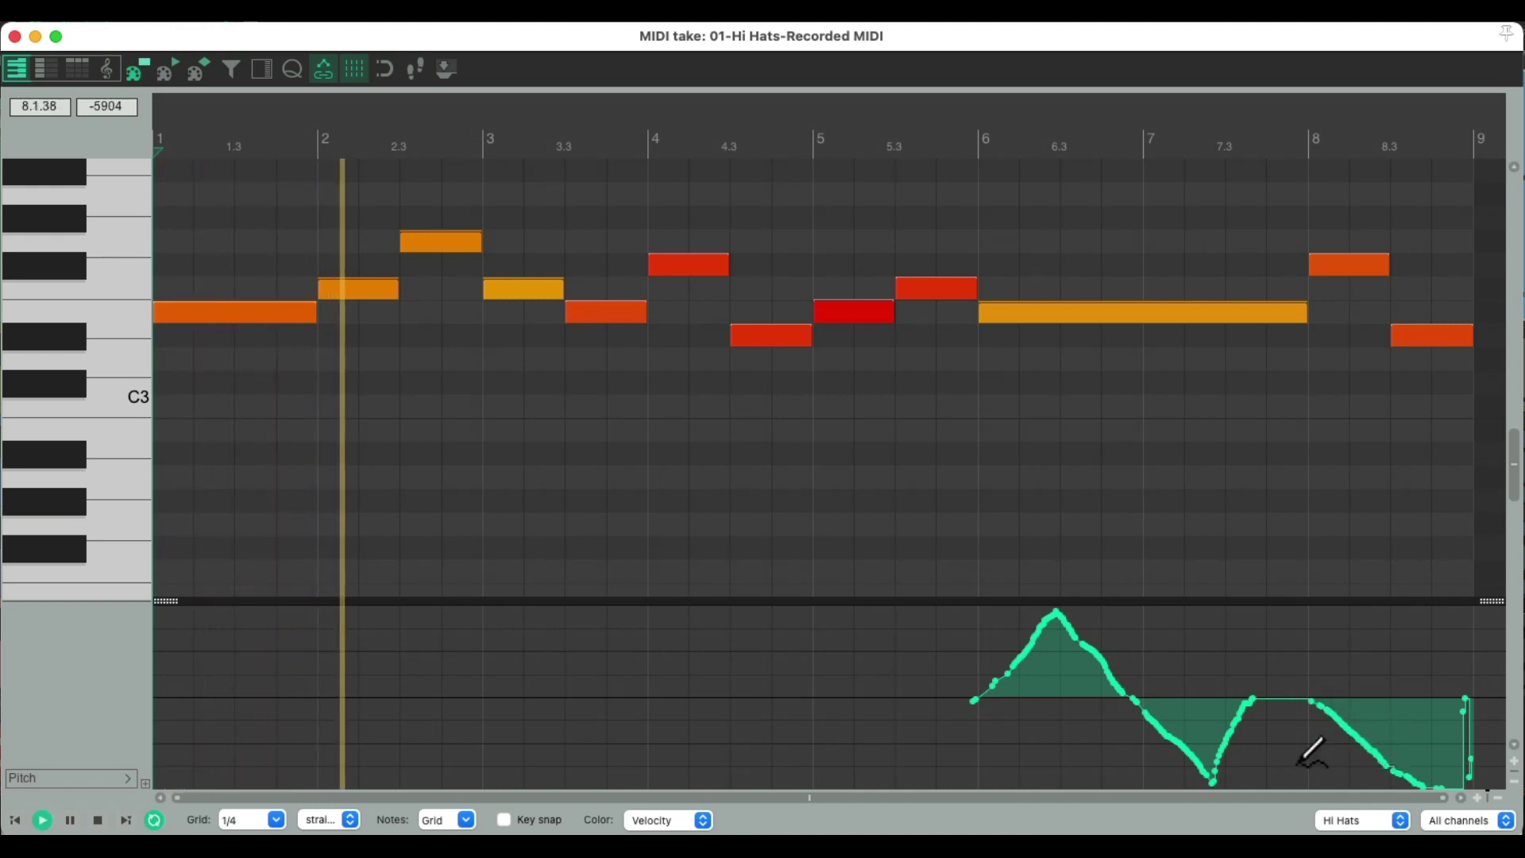